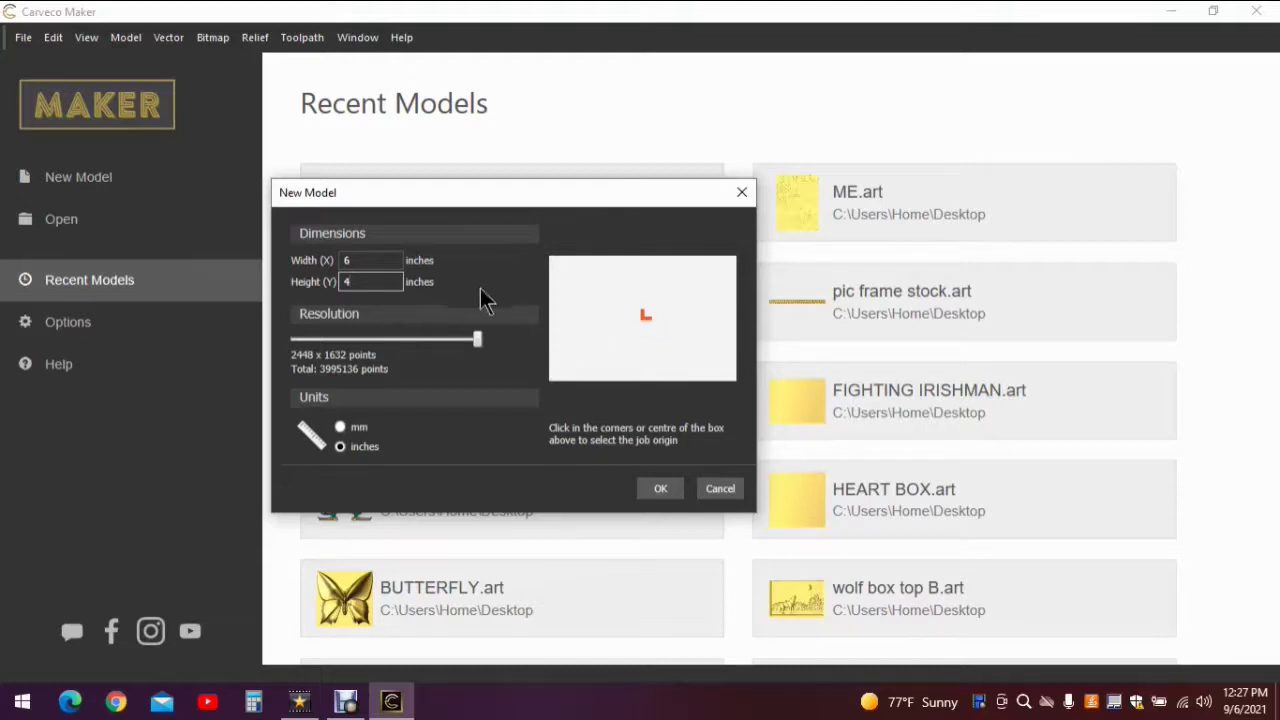
- Confirm the 6 x 4 inch width and height and create the new model
{"action": "left_click", "coordinate": [343, 261]}
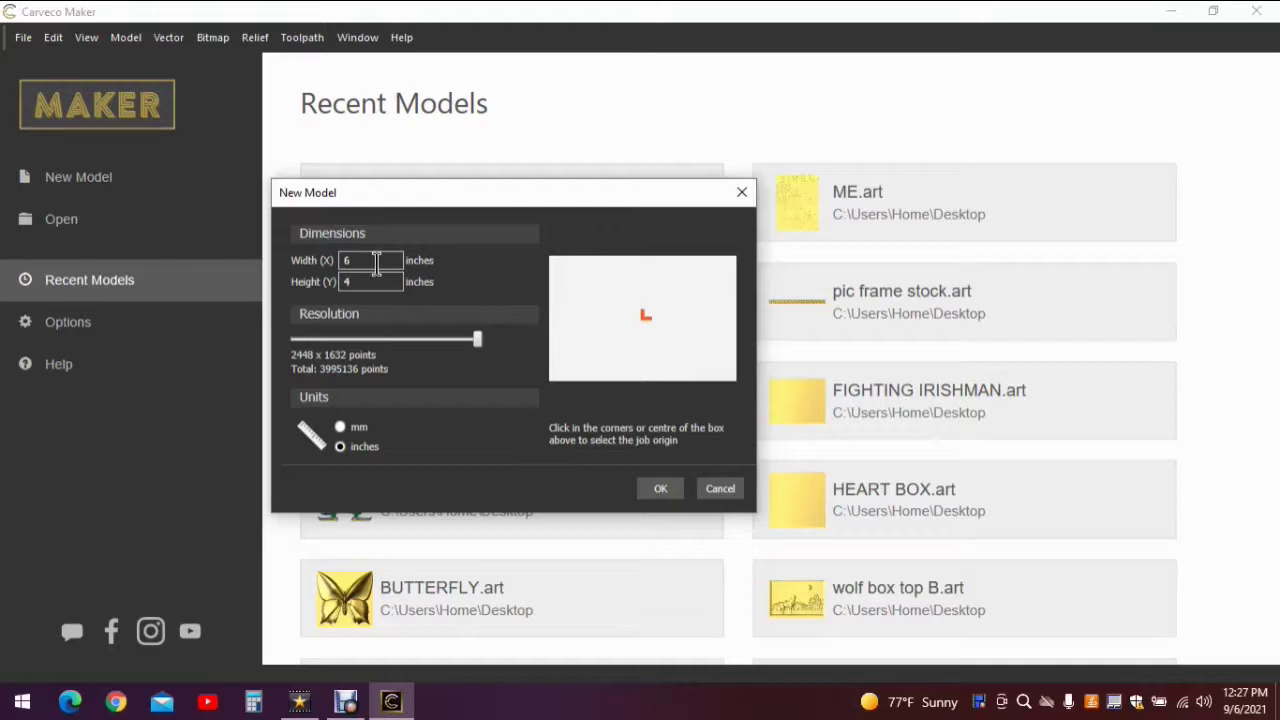
{"action": "key", "text": "Tab"}
{"action": "left_click", "coordinate": [660, 491]}
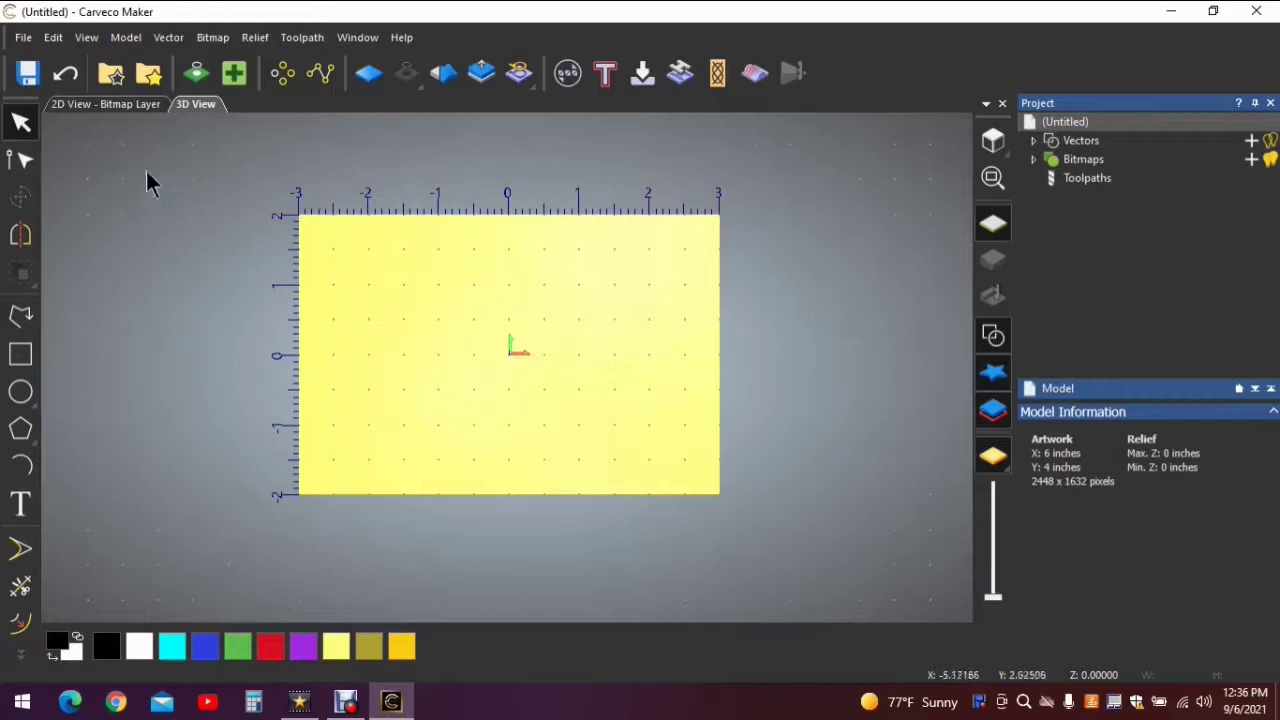
- Search the Relief Clipart Library for 'H', import HammeredTexture, nudge it right, then close the library
{"action": "left_click", "coordinate": [149, 76]}
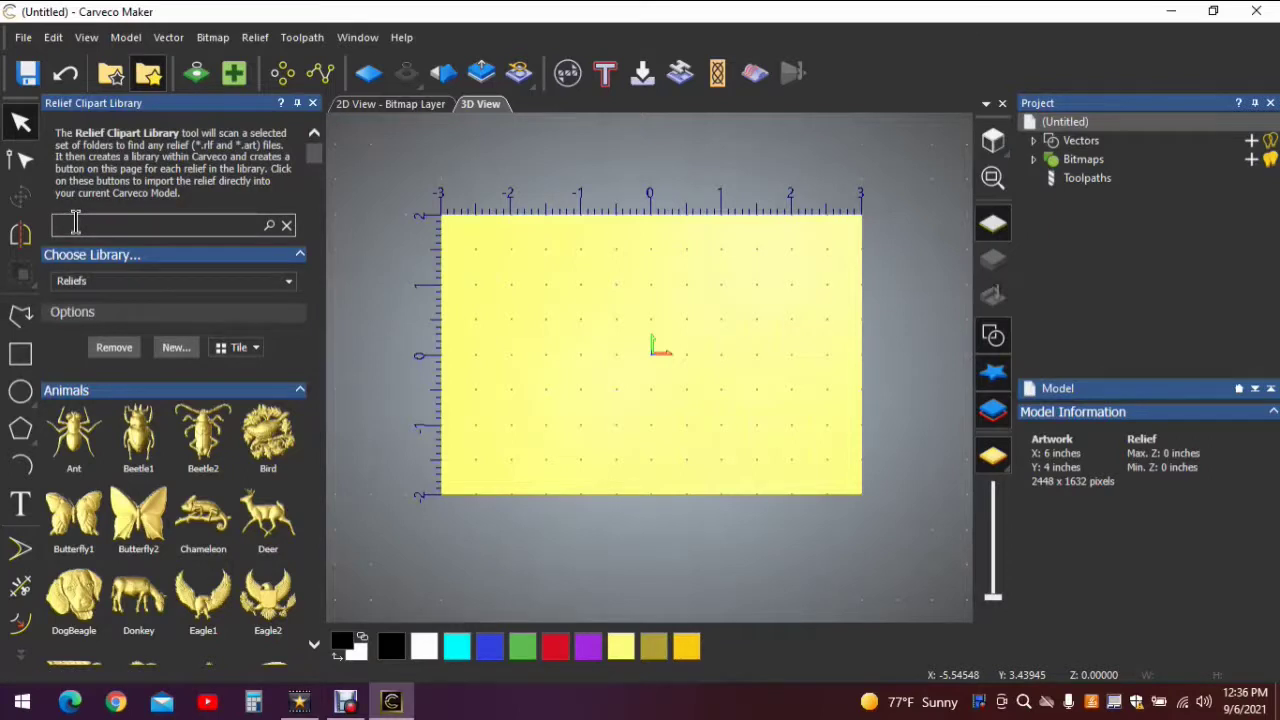
{"action": "left_click", "coordinate": [109, 226]}
{"action": "type", "text": "H"}
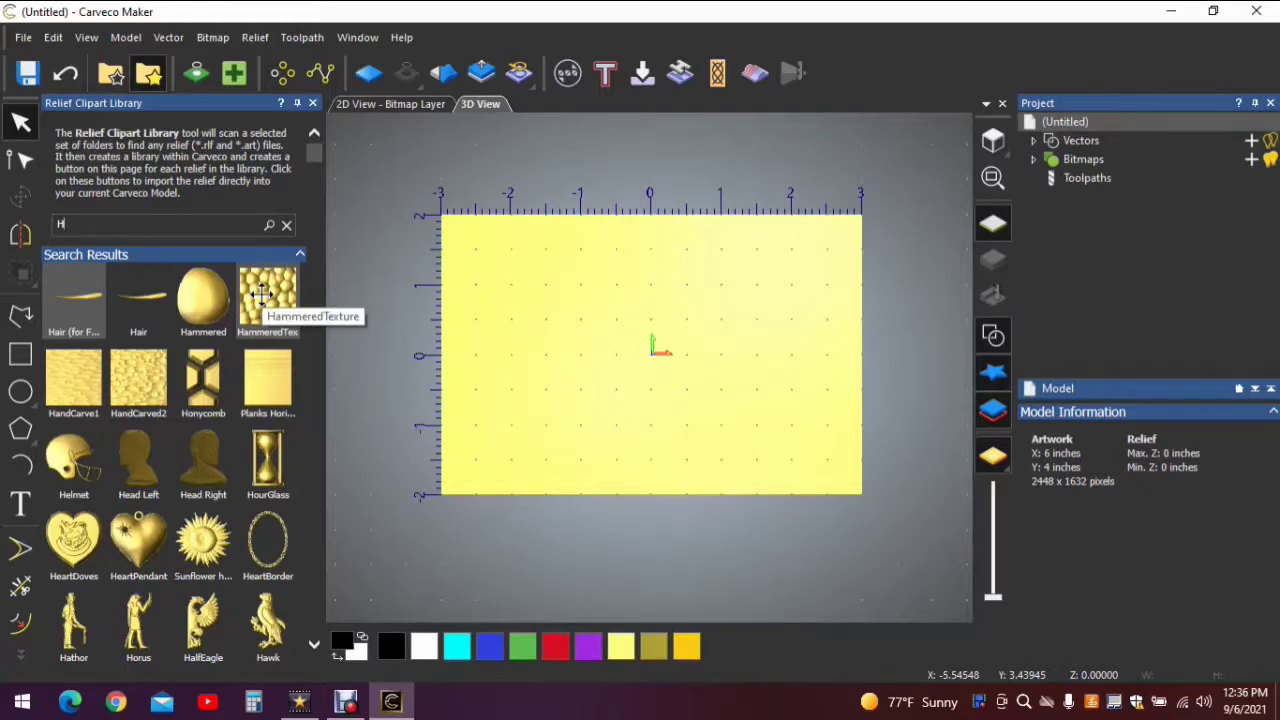
{"action": "left_click", "coordinate": [262, 293]}
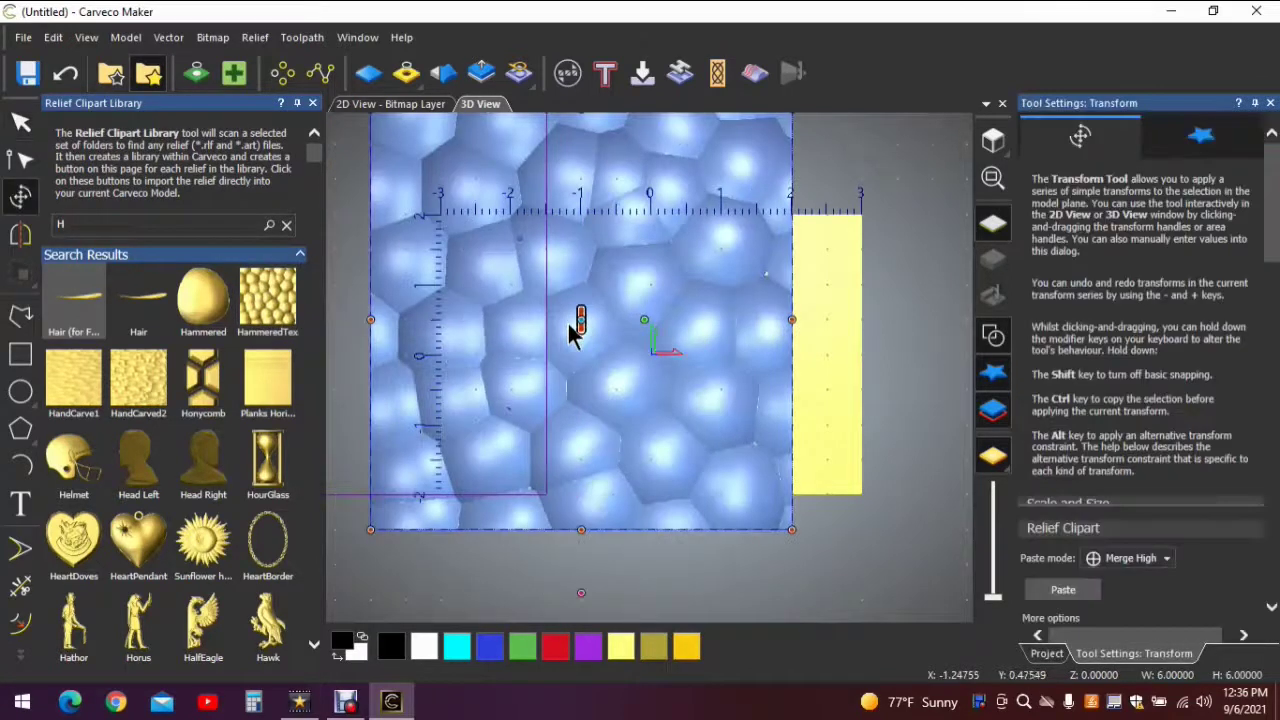
{"action": "left_click_drag", "start_coordinate": [572, 333], "coordinate": [607, 333]}
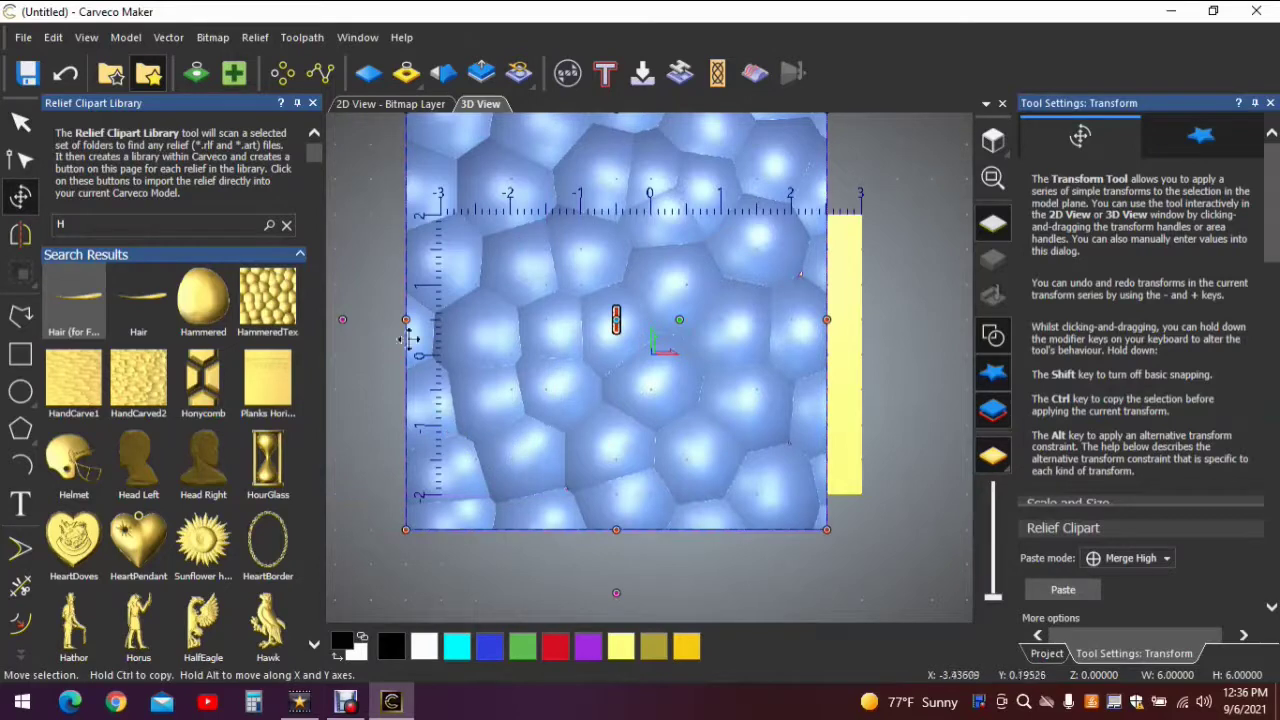
{"action": "left_click", "coordinate": [312, 103]}
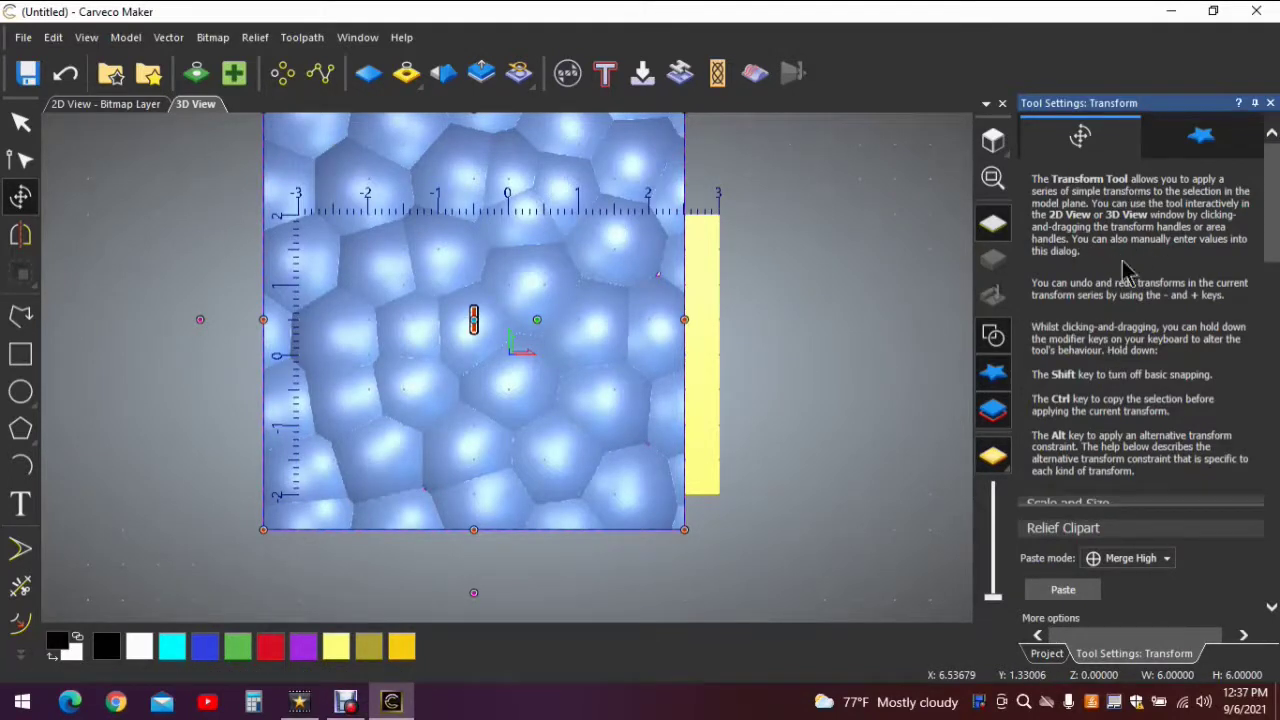
- Unlock Maintain aspect ratio and resize the hammered texture to 6 x 4 inches
{"action": "scroll", "coordinate": [1125, 280], "scroll_direction": "down", "scroll_amount": 3}
{"action": "scroll", "coordinate": [1125, 285], "scroll_direction": "down", "scroll_amount": 2}
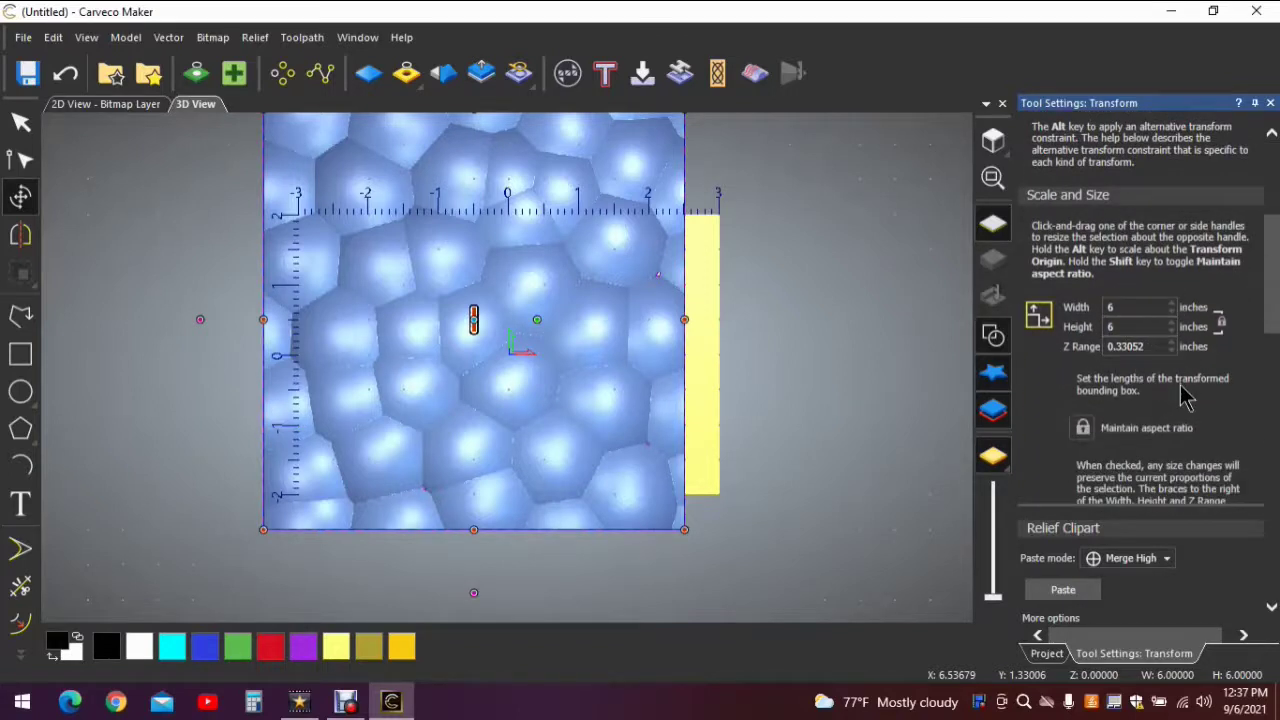
{"action": "scroll", "coordinate": [1180, 395], "scroll_direction": "down", "scroll_amount": 2}
{"action": "scroll", "coordinate": [1195, 345], "scroll_direction": "up", "scroll_amount": 2}
{"action": "left_click", "coordinate": [1086, 432]}
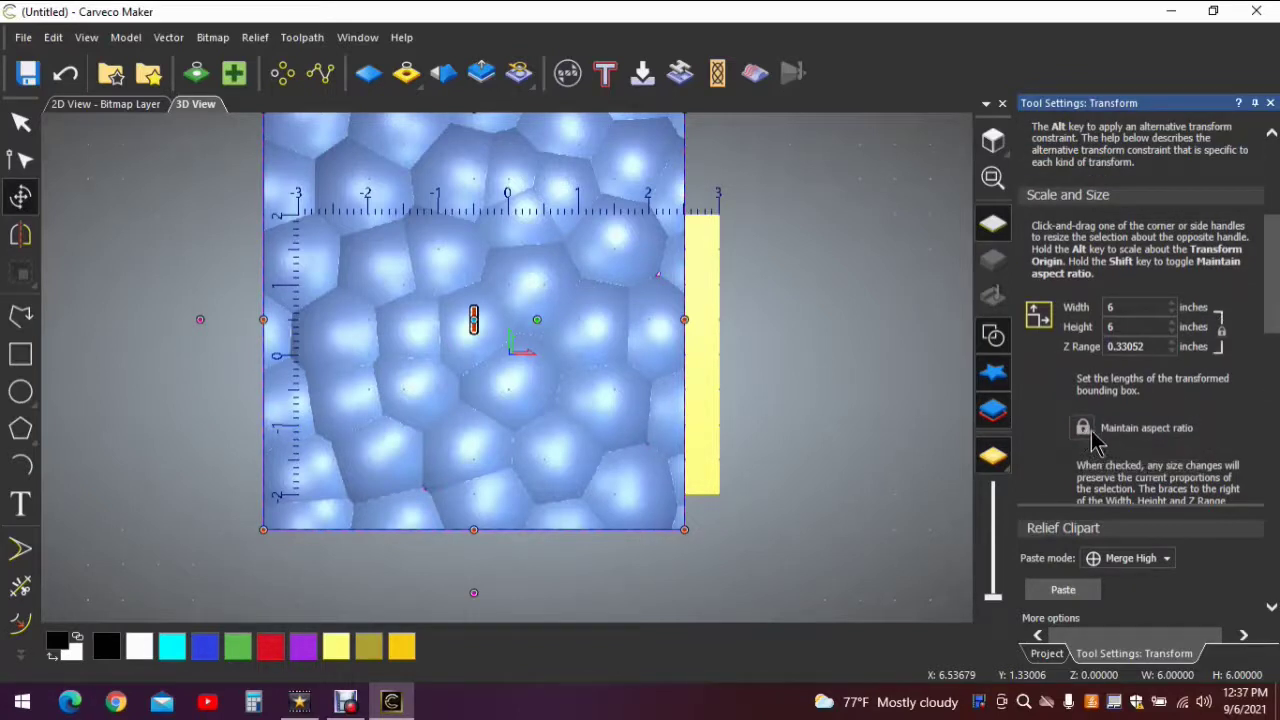
{"action": "left_click", "coordinate": [1217, 349]}
{"action": "left_click", "coordinate": [1218, 322]}
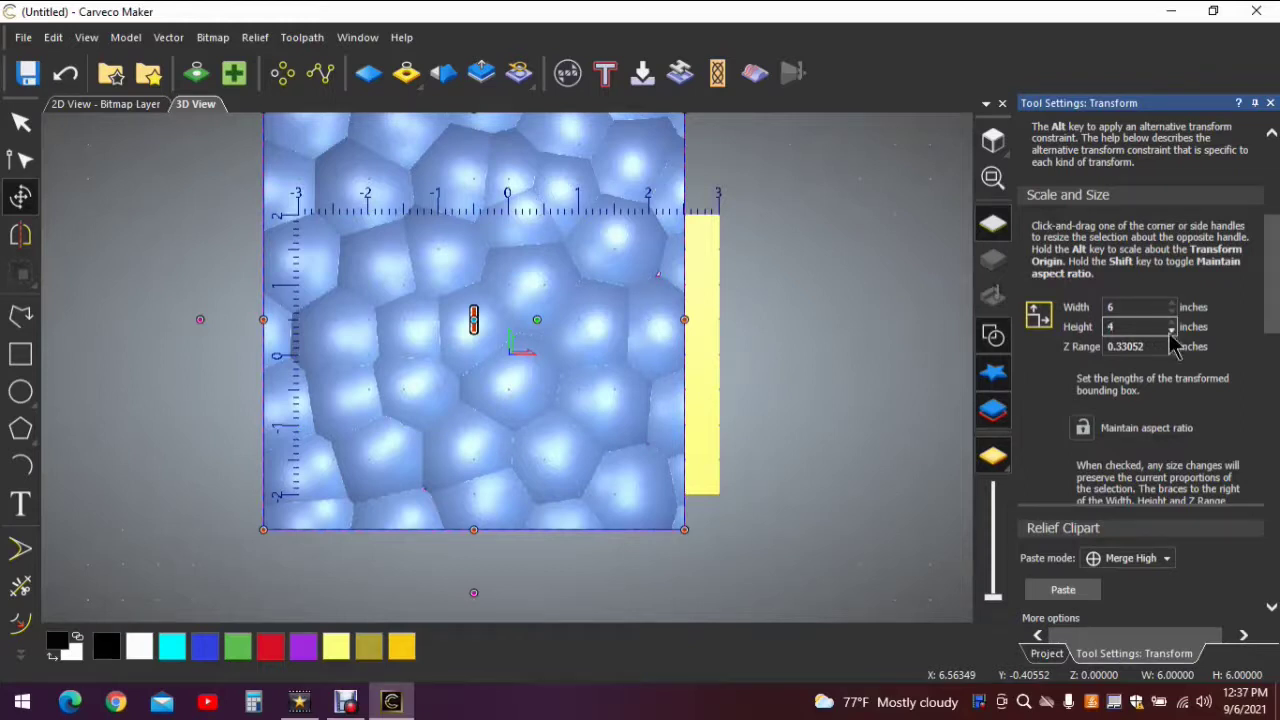
{"action": "scroll", "coordinate": [1135, 455], "scroll_direction": "down", "scroll_amount": 5}
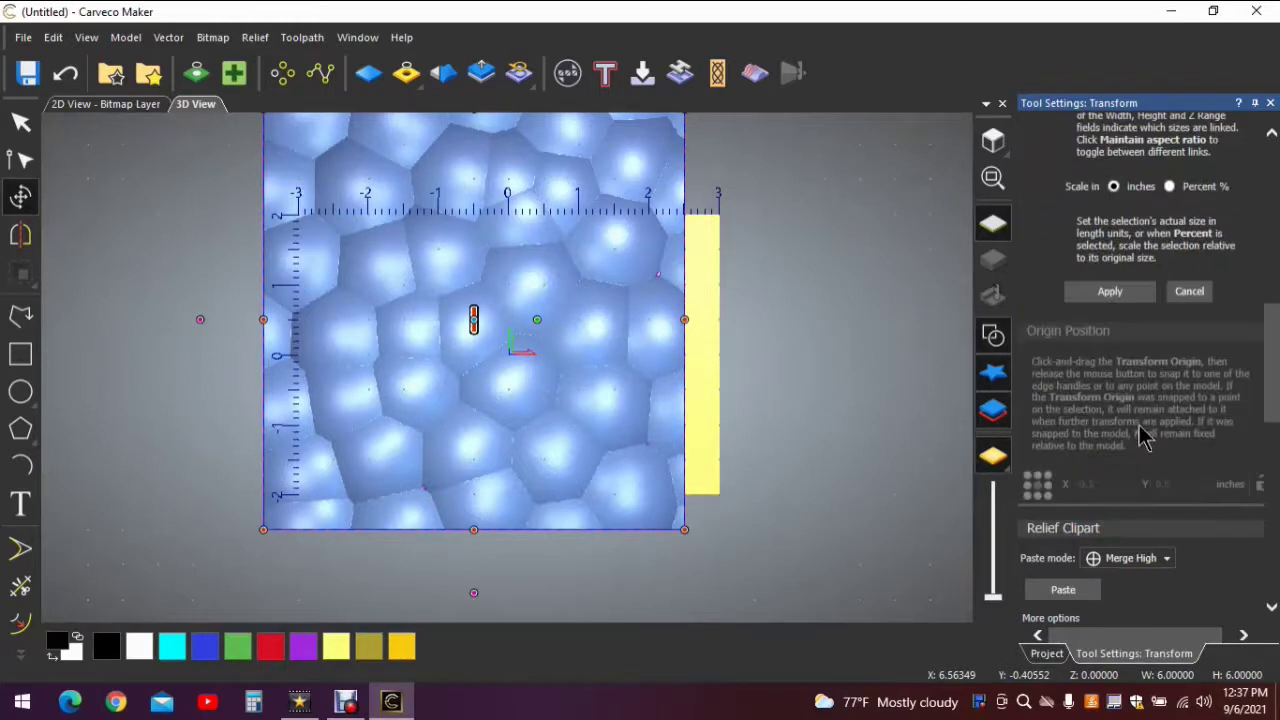
{"action": "left_click", "coordinate": [1110, 292]}
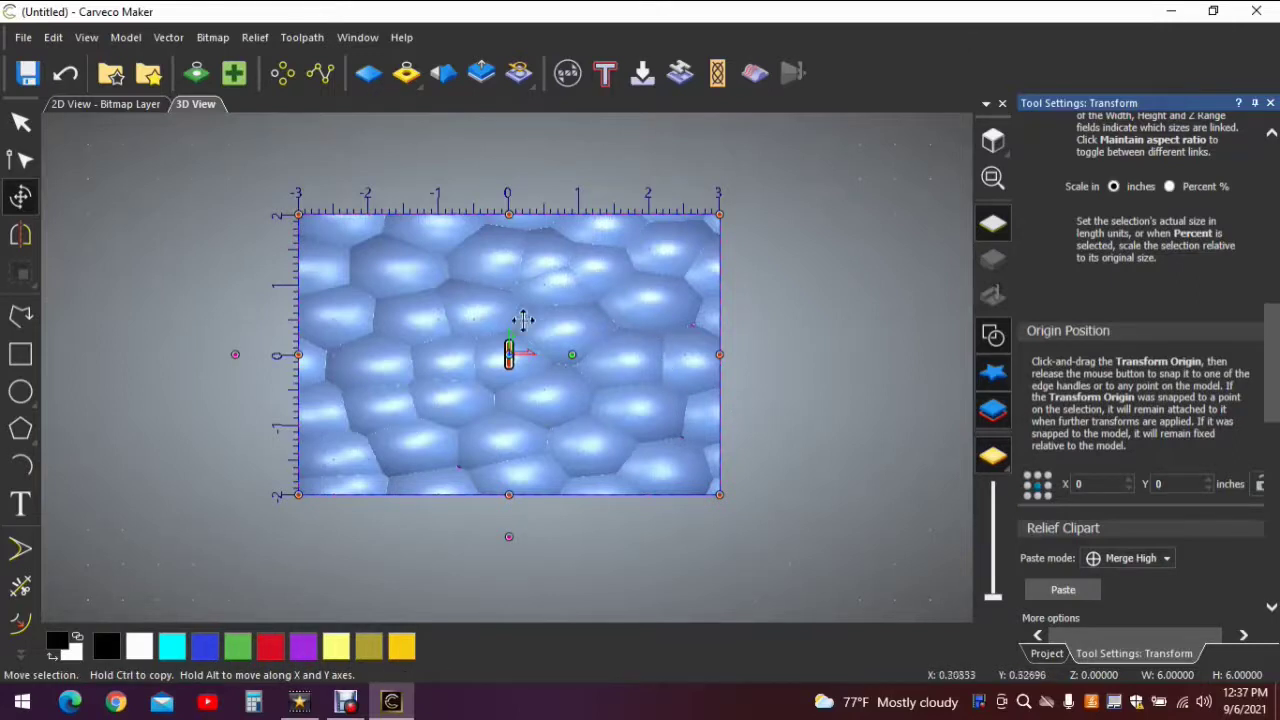
- Set the texture's Z Range to 0.25 inches and apply it
{"action": "scroll", "coordinate": [1160, 260], "scroll_direction": "up", "scroll_amount": 3}
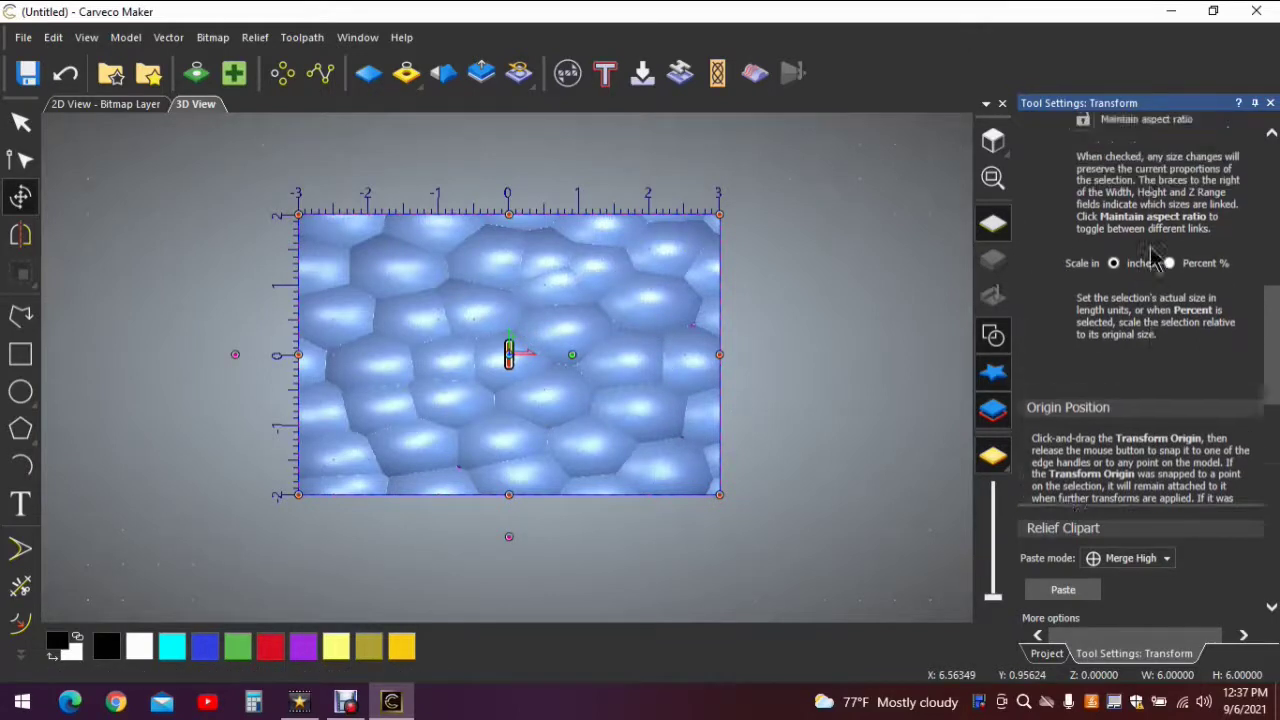
{"action": "scroll", "coordinate": [1160, 260], "scroll_direction": "up", "scroll_amount": 3}
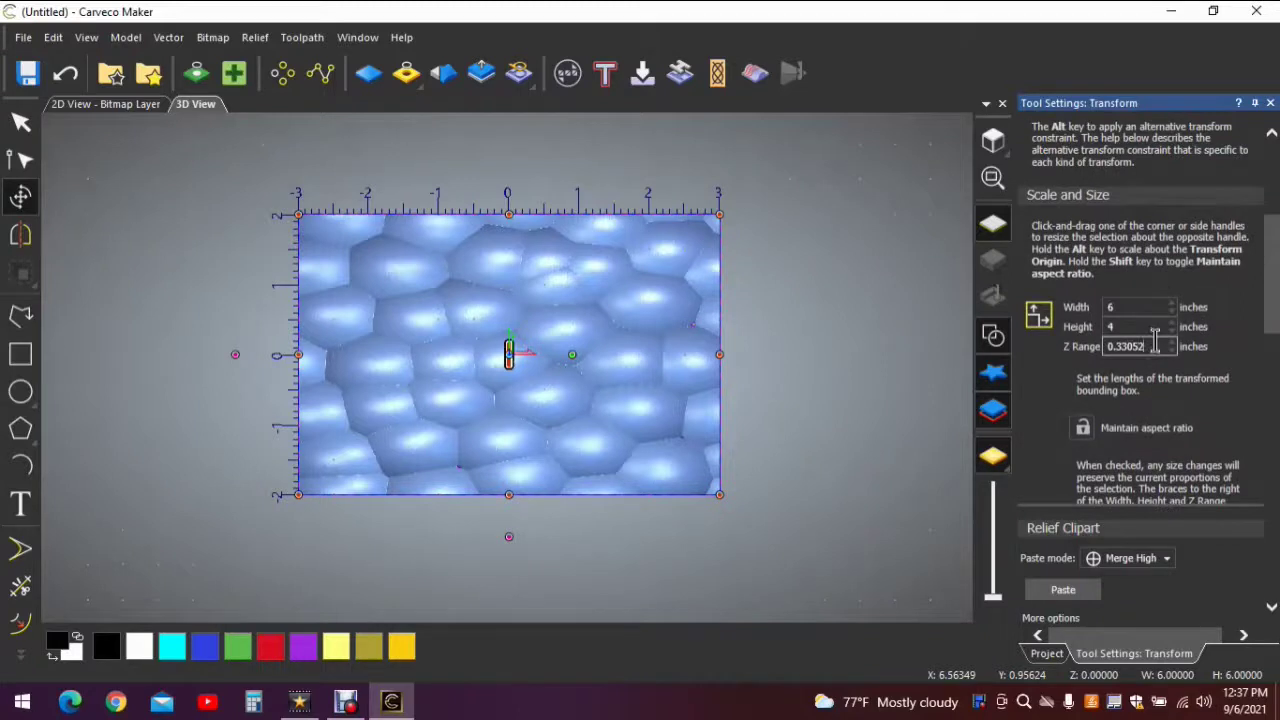
{"action": "key", "text": "BackSpace"}
{"action": "key", "text": "BackSpace"}
{"action": "key", "text": "BackSpace"}
{"action": "key", "text": "BackSpace"}
{"action": "key", "text": "BackSpace"}
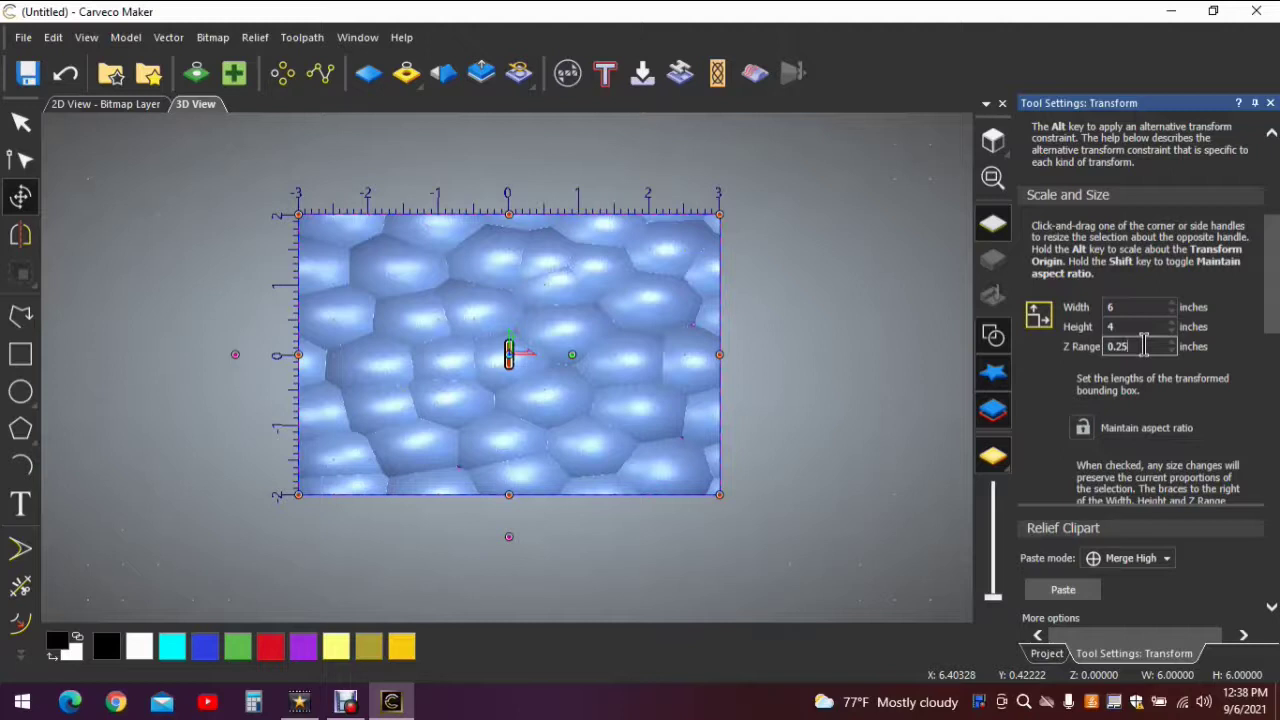
{"action": "scroll", "coordinate": [1120, 392], "scroll_direction": "down", "scroll_amount": 3}
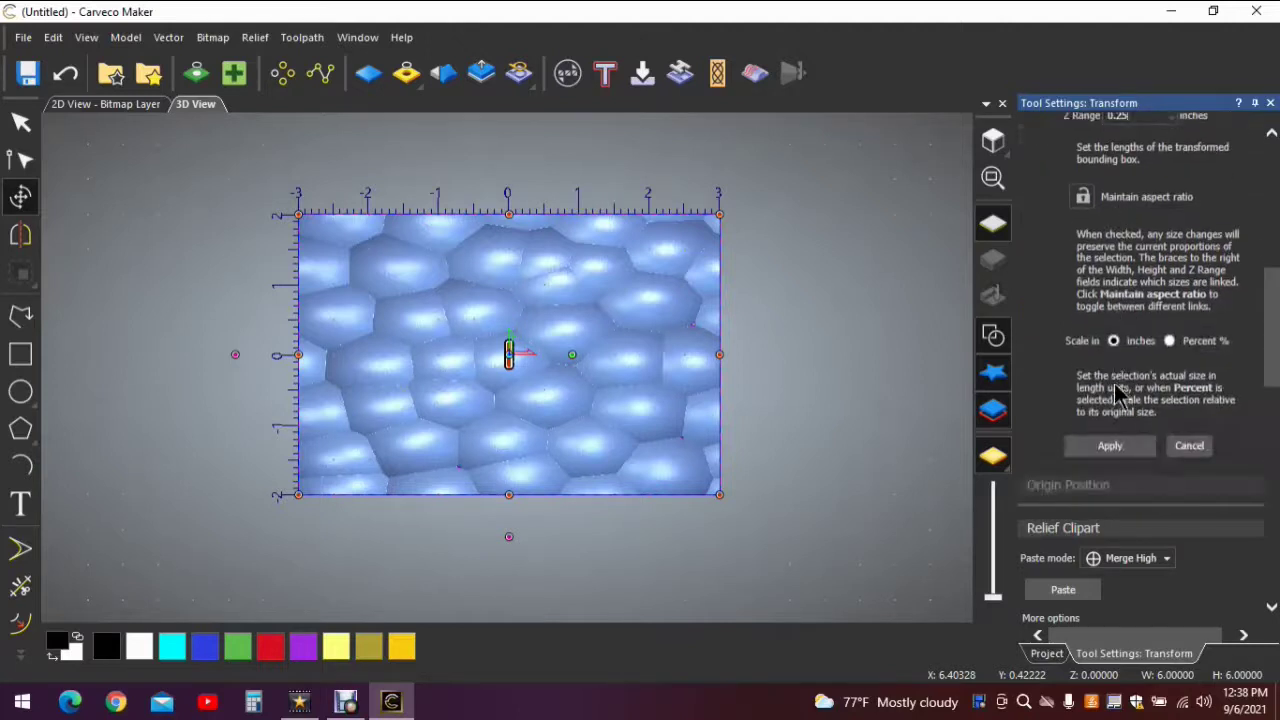
{"action": "left_click", "coordinate": [1107, 450]}
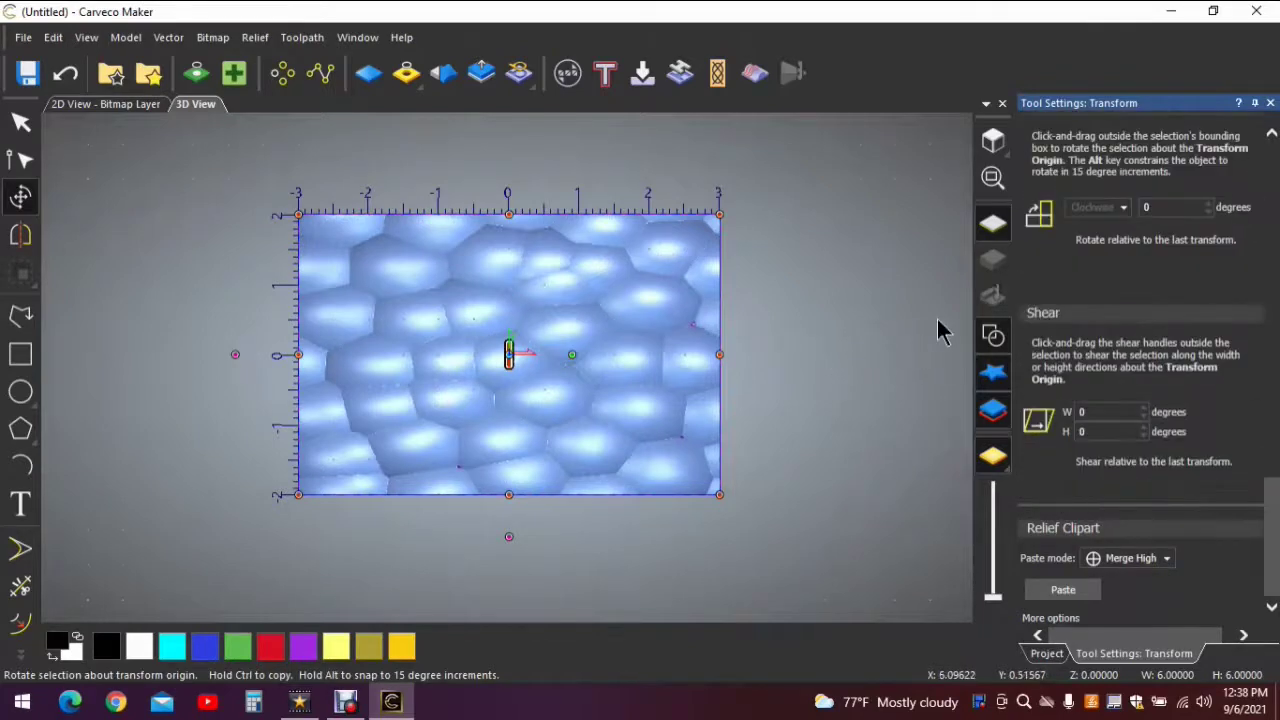
- Paste the hammered texture into the model relief and view it from the top
{"action": "left_click_drag", "start_coordinate": [906, 323], "coordinate": [860, 354]}
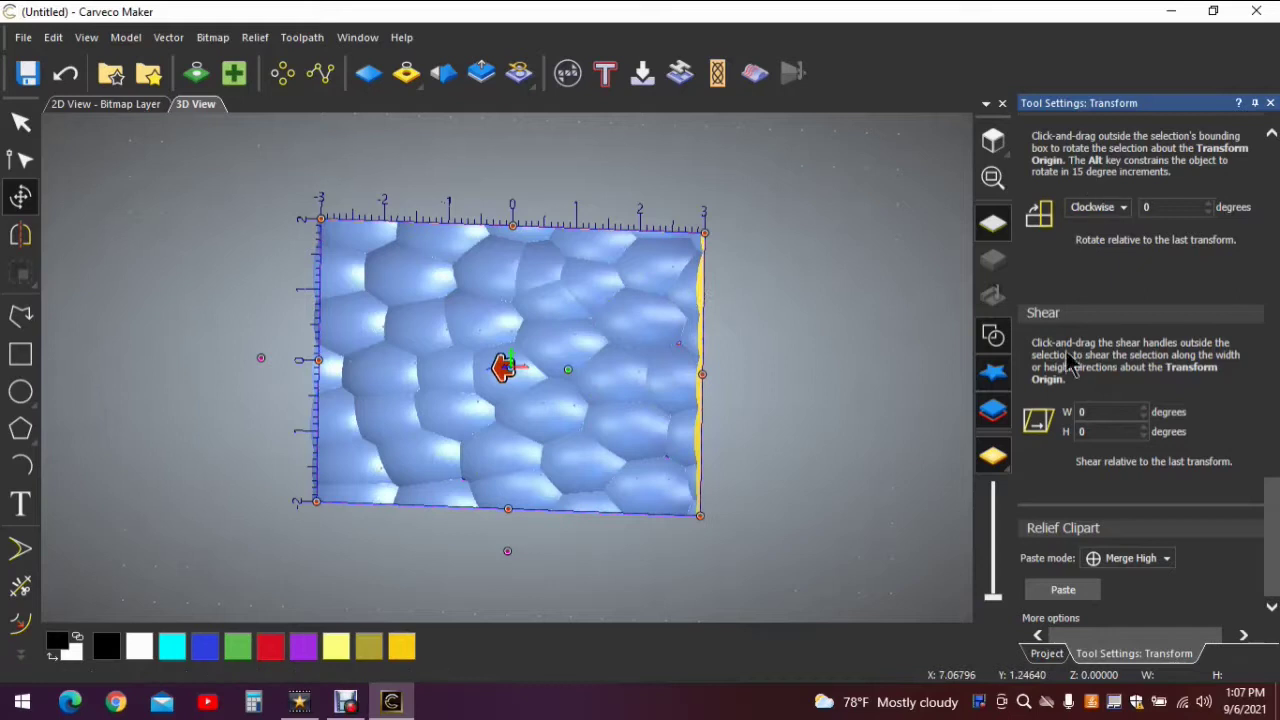
{"action": "left_click", "coordinate": [1064, 591]}
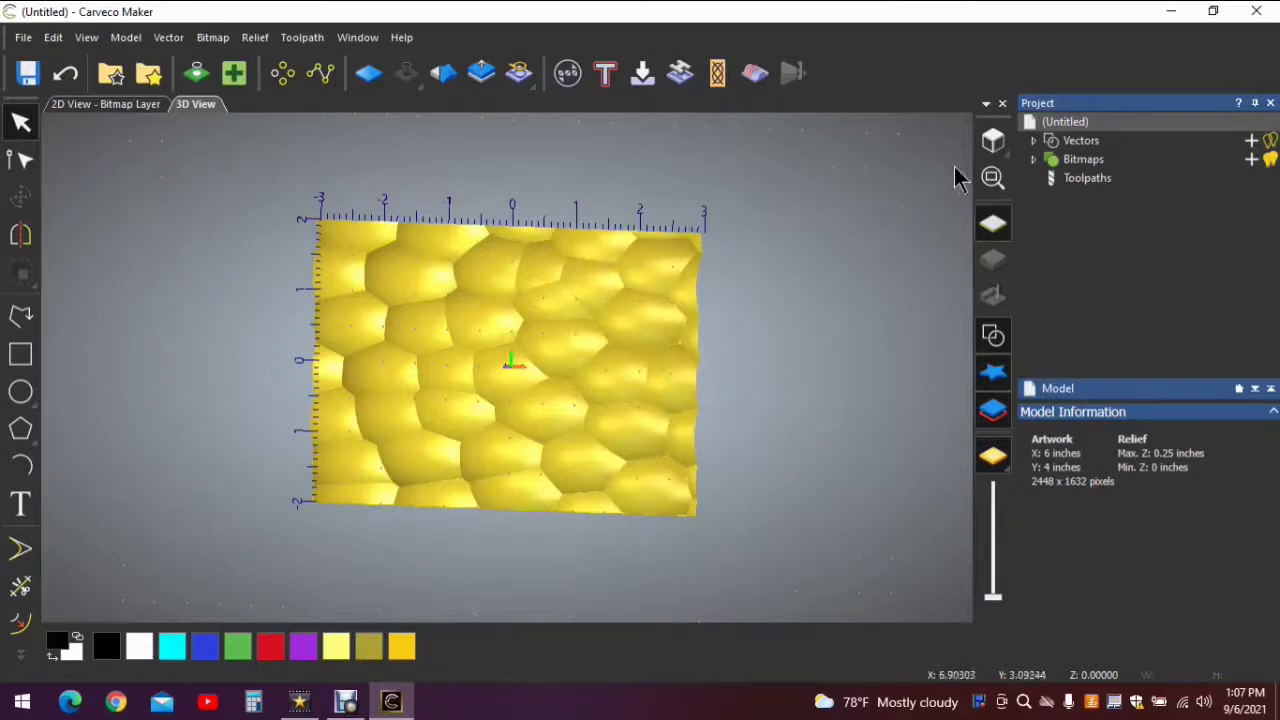
{"action": "left_click_drag", "start_coordinate": [700, 360], "coordinate": [496, 338]}
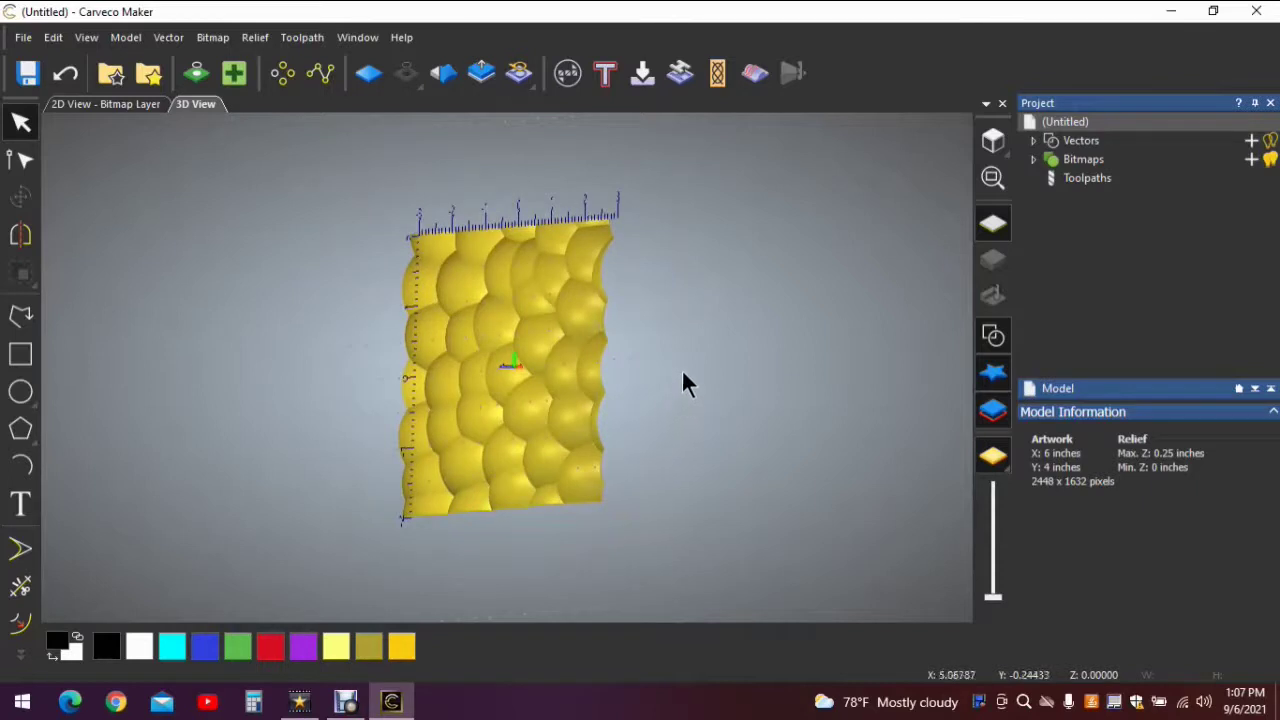
{"action": "left_click", "coordinate": [993, 143]}
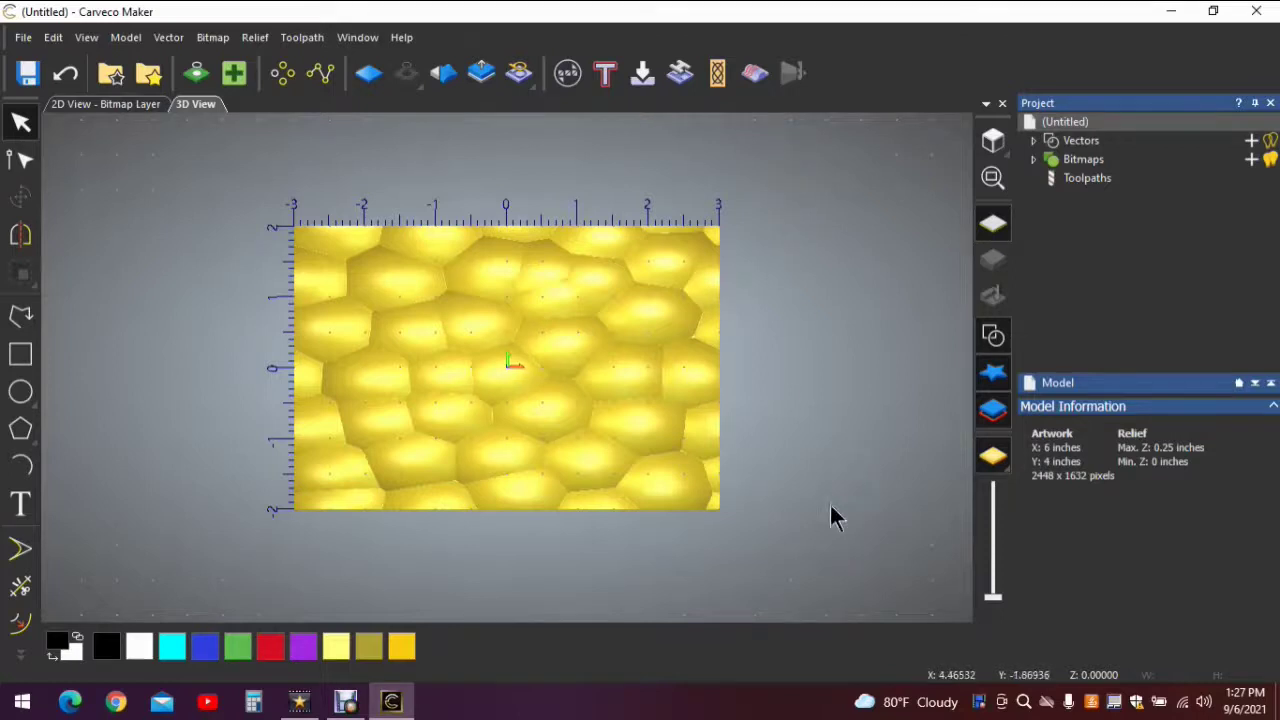
- Start a new Machine Relief toolpath covering the whole relief
{"action": "left_click", "coordinate": [1082, 190]}
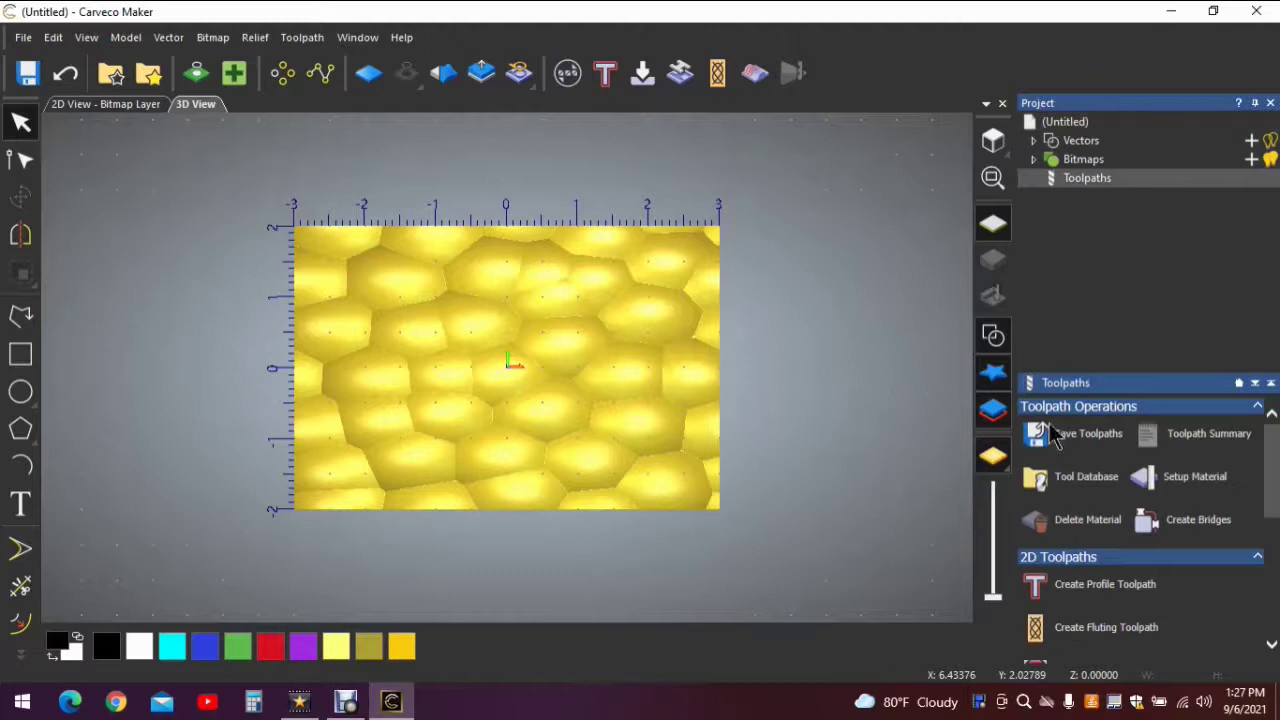
{"action": "scroll", "coordinate": [1070, 435], "scroll_direction": "down", "scroll_amount": 5}
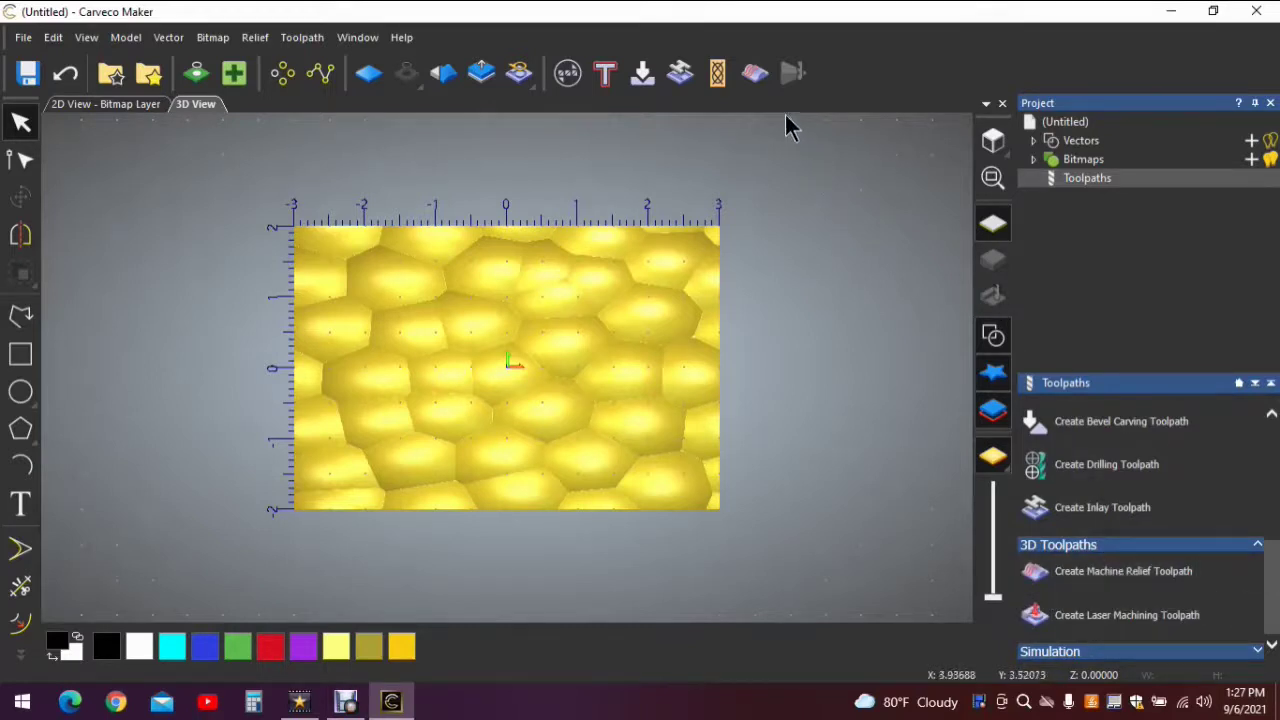
{"action": "left_click", "coordinate": [757, 84]}
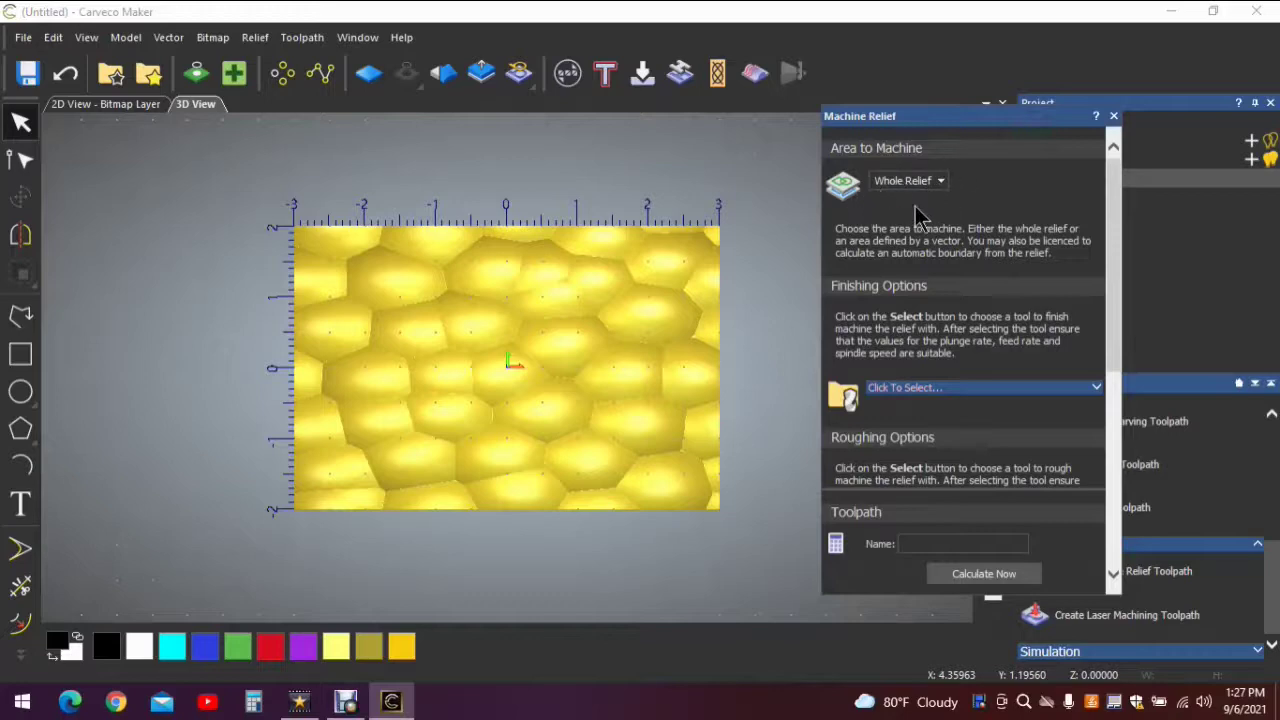
- Select Ball Nose 1/4 Inch as the finishing tool and review its stepover
{"action": "left_click", "coordinate": [898, 388]}
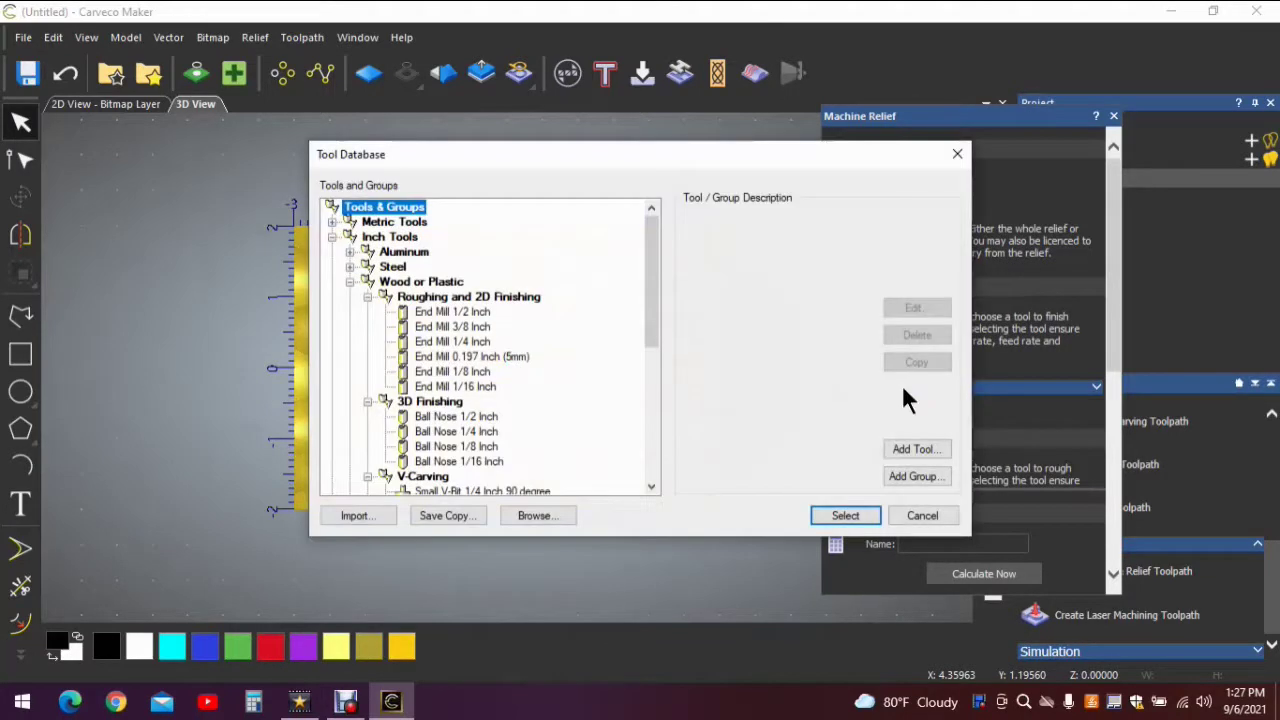
{"action": "left_click", "coordinate": [454, 431]}
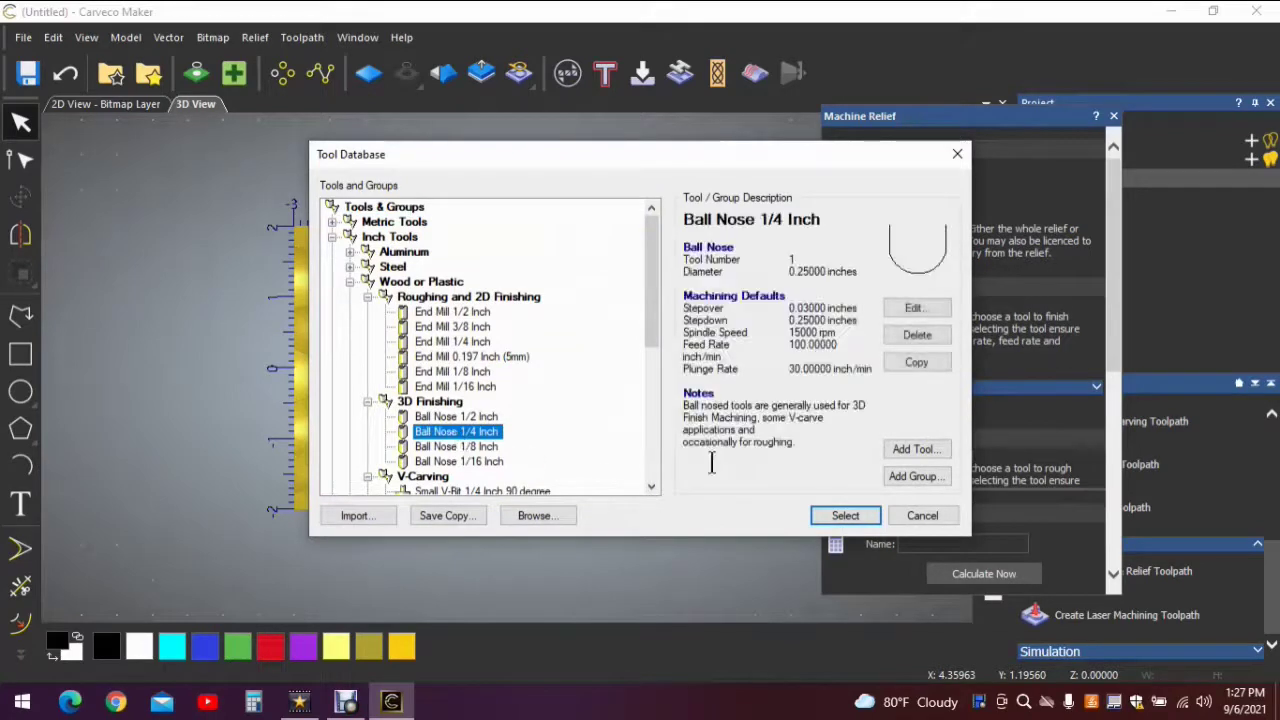
{"action": "left_click", "coordinate": [838, 514]}
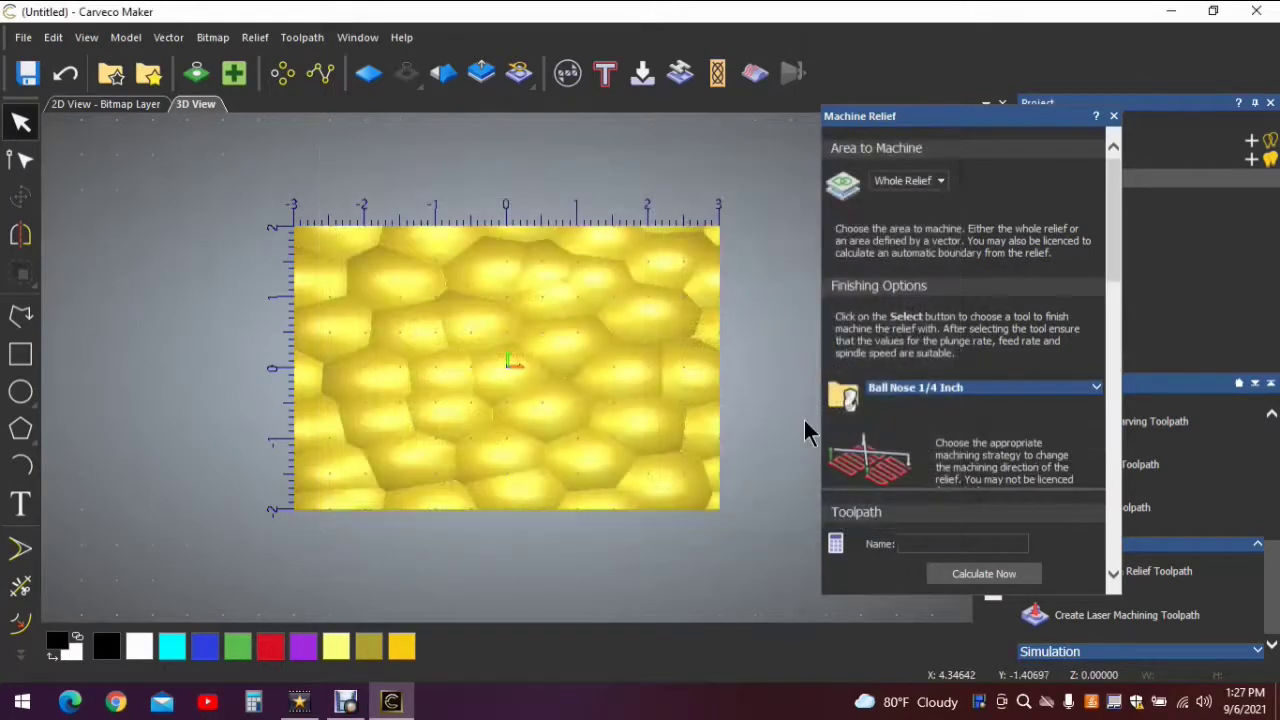
{"action": "left_click", "coordinate": [1097, 392]}
{"action": "scroll", "coordinate": [1025, 378], "scroll_direction": "down", "scroll_amount": 5}
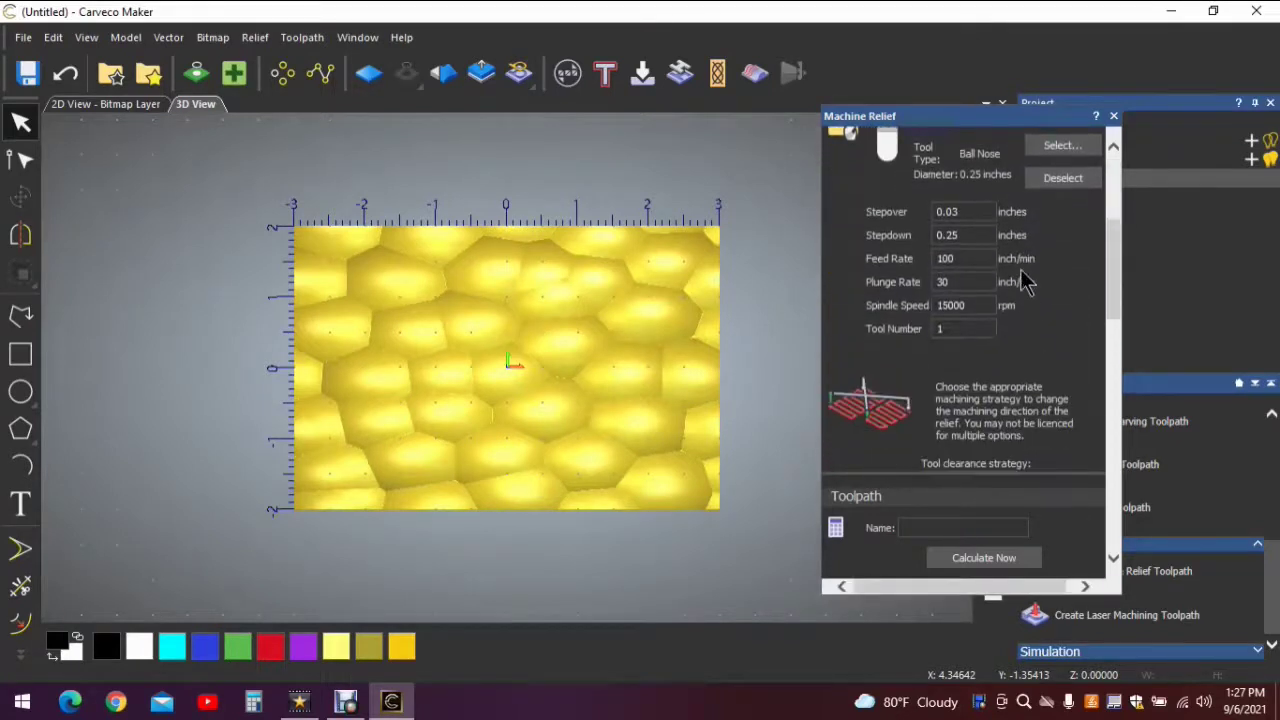
{"action": "left_click", "coordinate": [979, 212]}
{"action": "scroll", "coordinate": [990, 295], "scroll_direction": "down", "scroll_amount": 6}
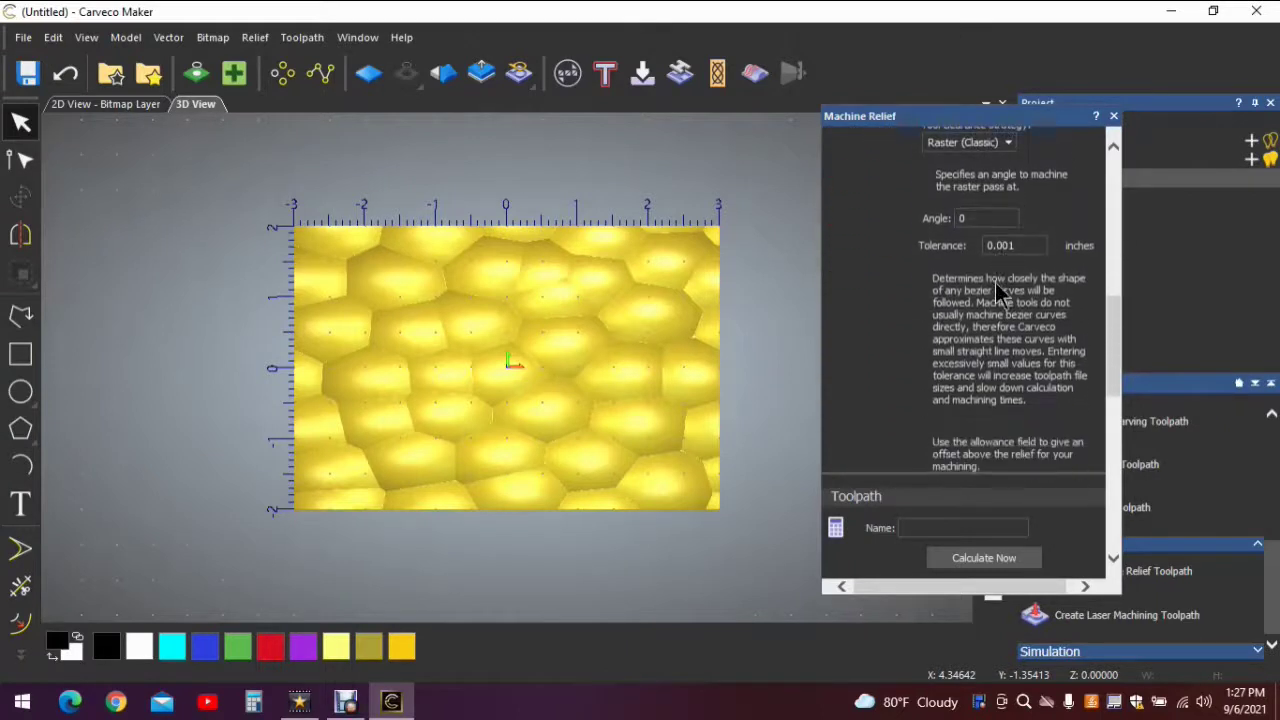
{"action": "scroll", "coordinate": [1005, 270], "scroll_direction": "down", "scroll_amount": 8}
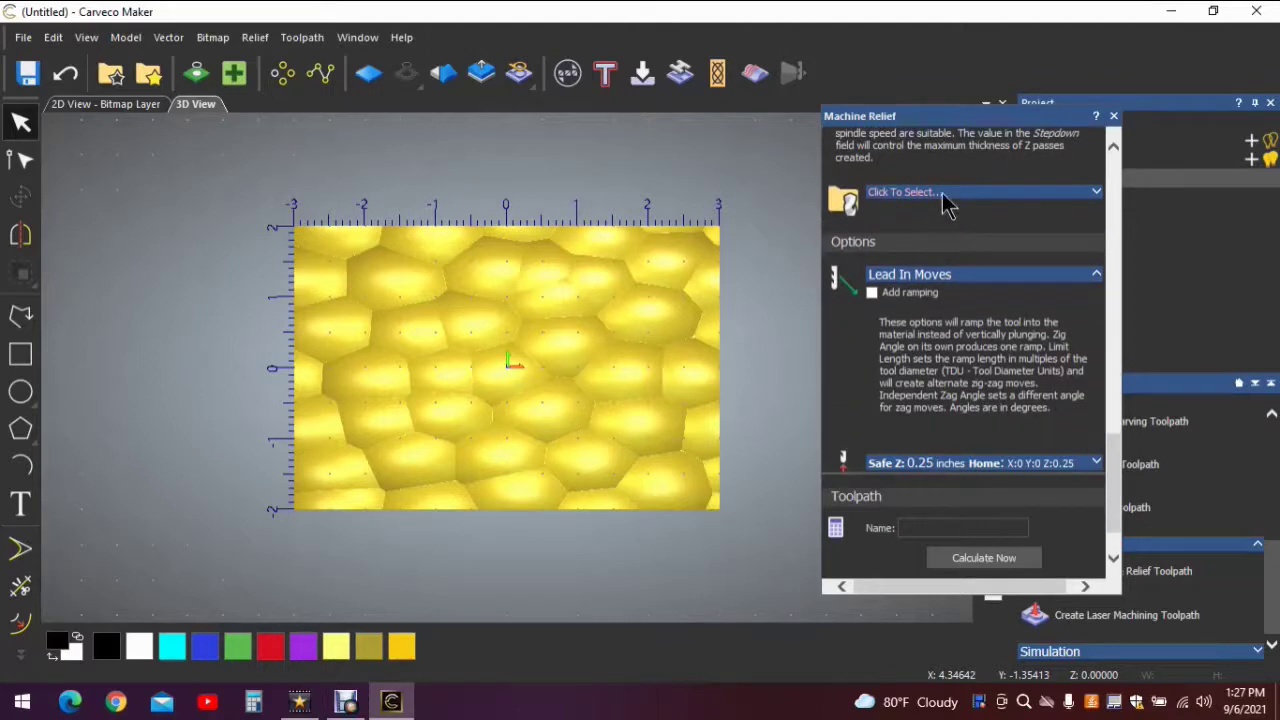
- Select Ball Nose 1/4 Inch as the roughing tool and open the material setup
{"action": "left_click", "coordinate": [947, 196]}
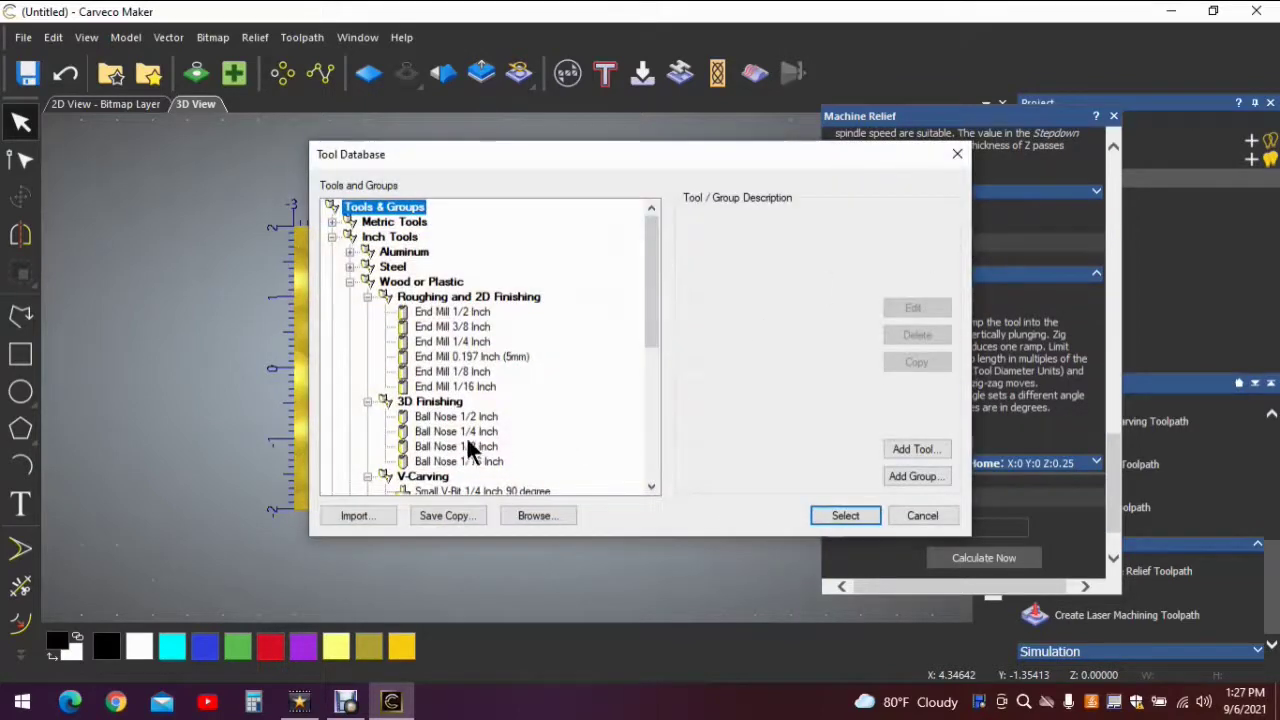
{"action": "left_click", "coordinate": [466, 432]}
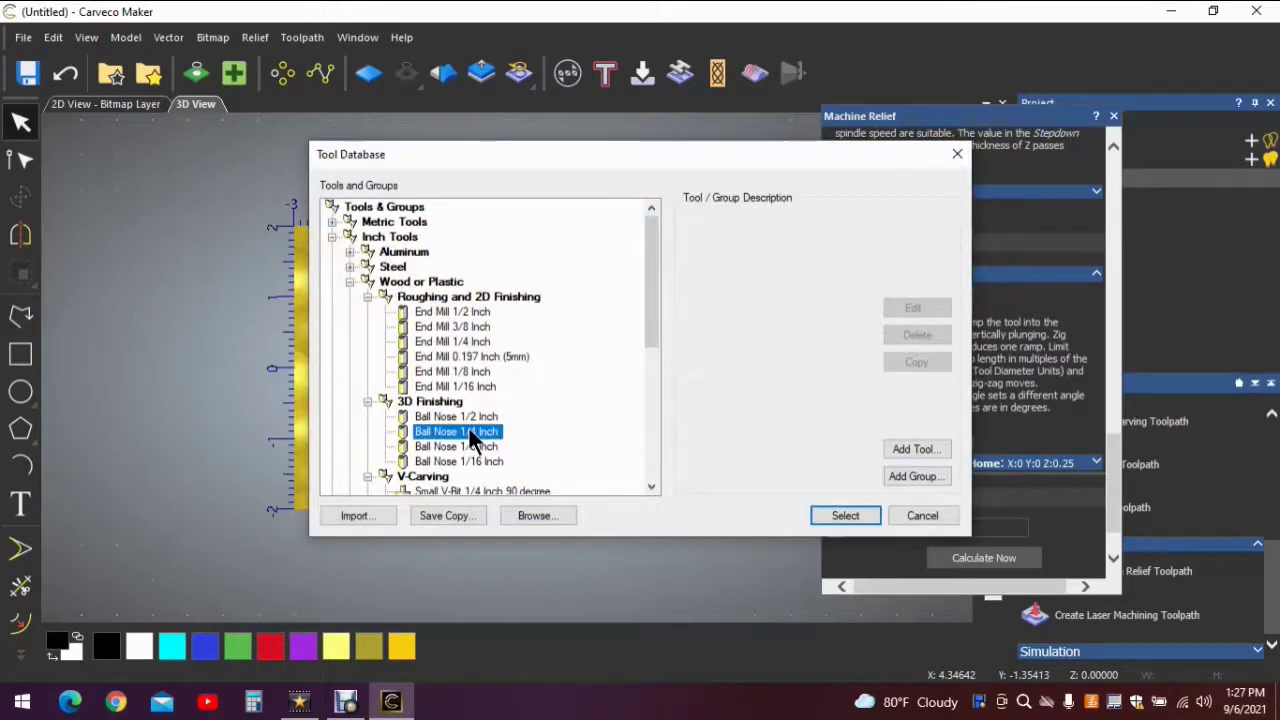
{"action": "left_click", "coordinate": [843, 515]}
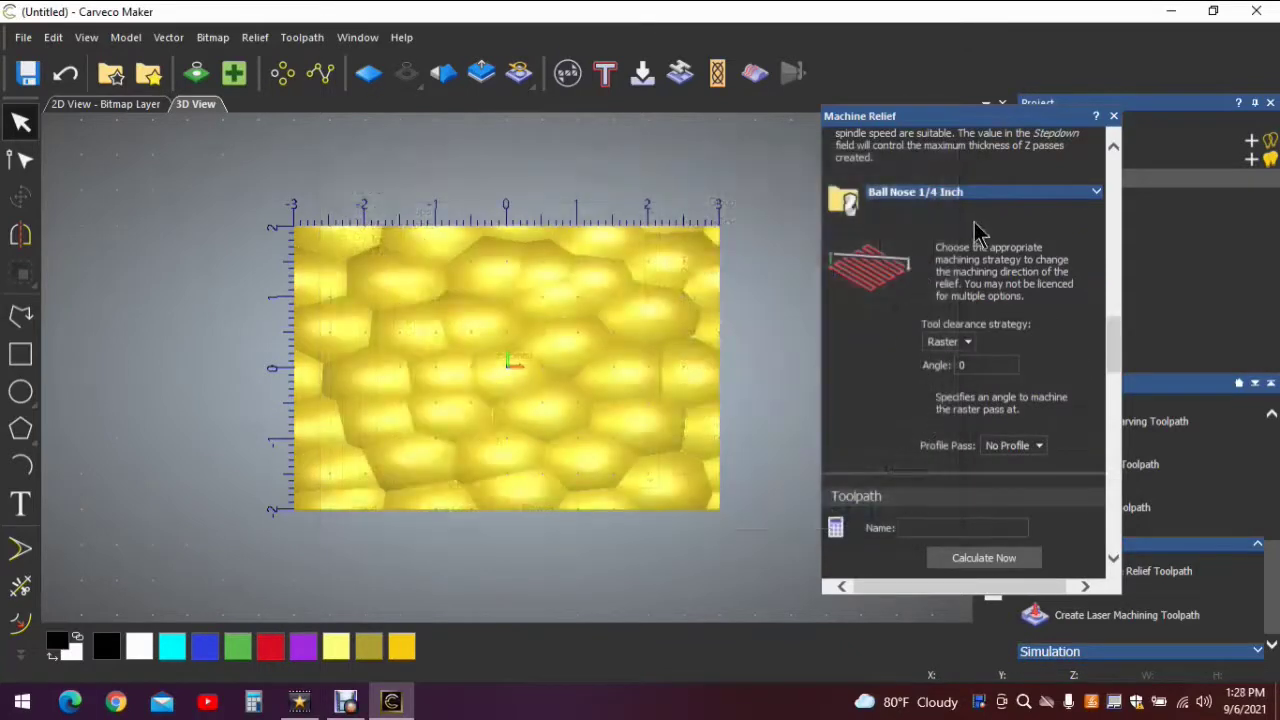
{"action": "scroll", "coordinate": [1010, 270], "scroll_direction": "down", "scroll_amount": 6}
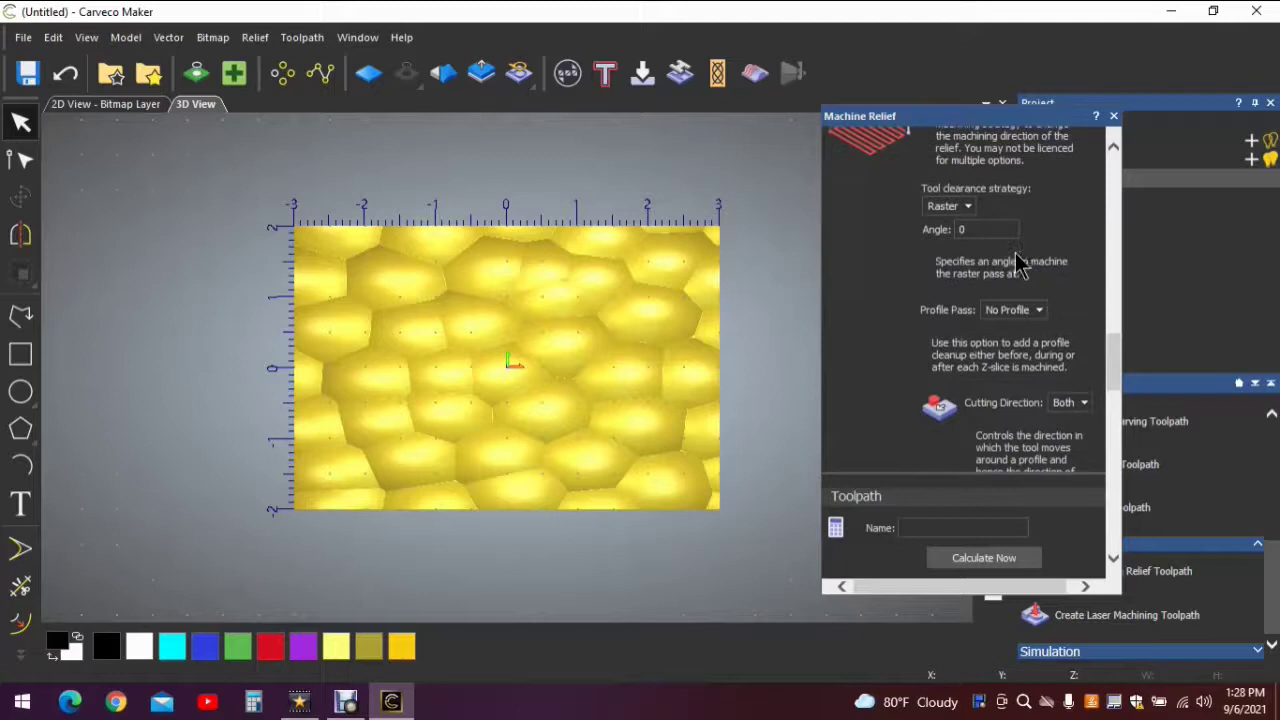
{"action": "scroll", "coordinate": [997, 258], "scroll_direction": "down", "scroll_amount": 10}
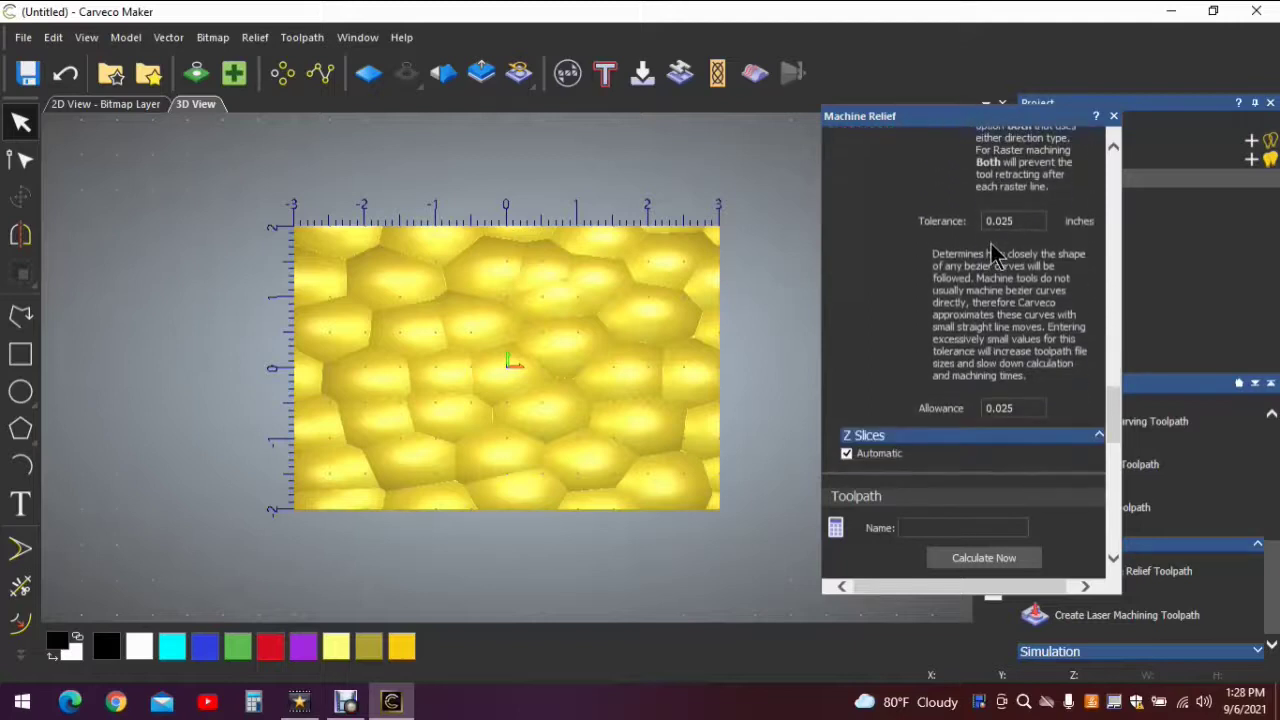
{"action": "scroll", "coordinate": [977, 283], "scroll_direction": "down", "scroll_amount": 3}
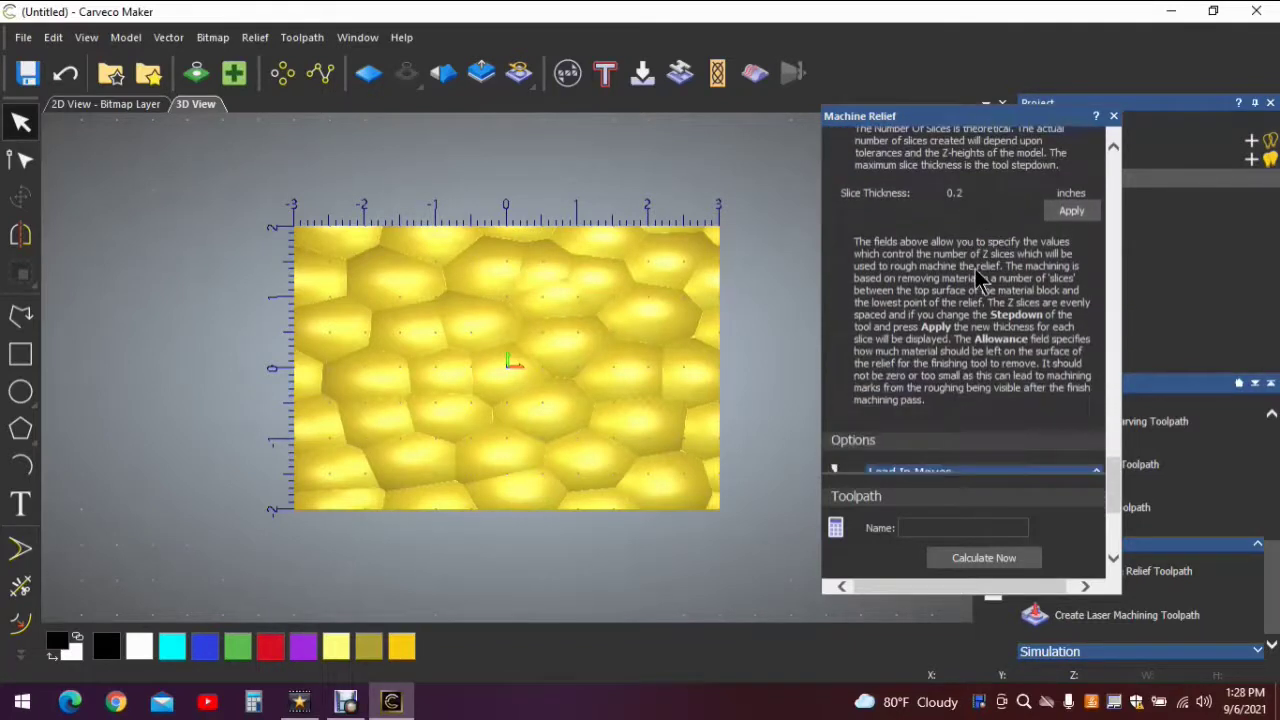
{"action": "scroll", "coordinate": [980, 280], "scroll_direction": "down", "scroll_amount": 5}
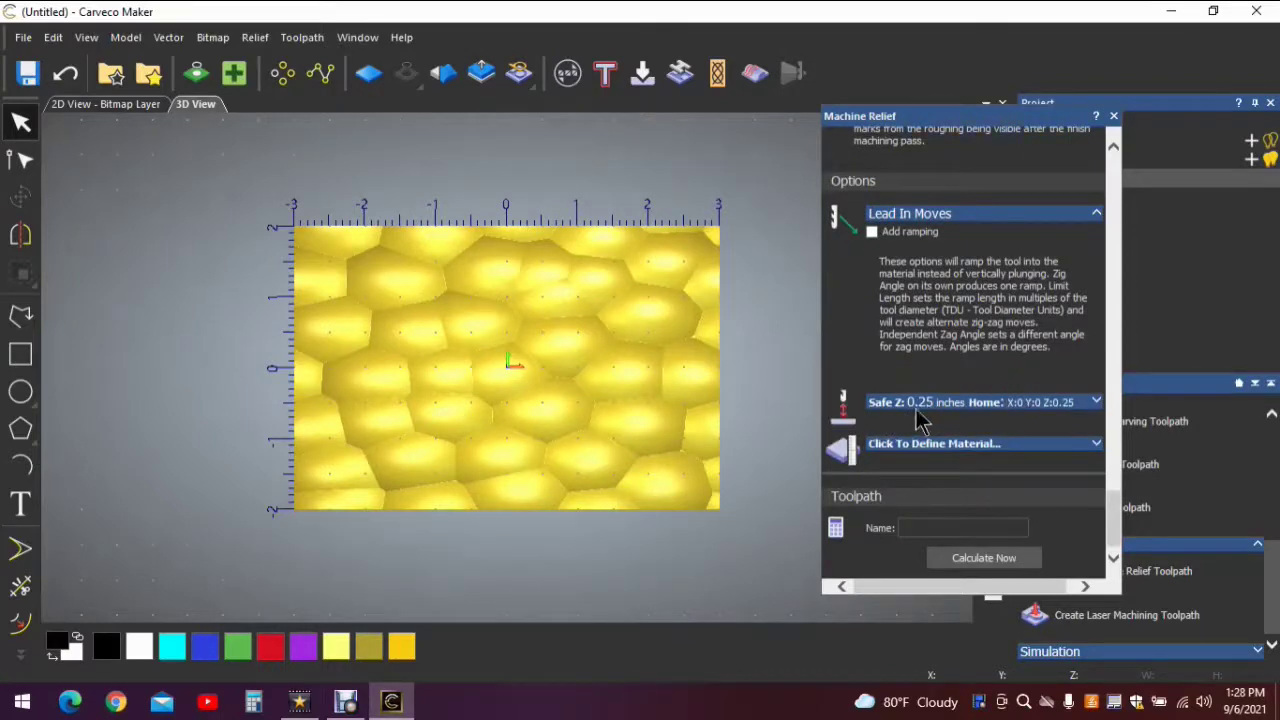
{"action": "left_click", "coordinate": [1098, 445]}
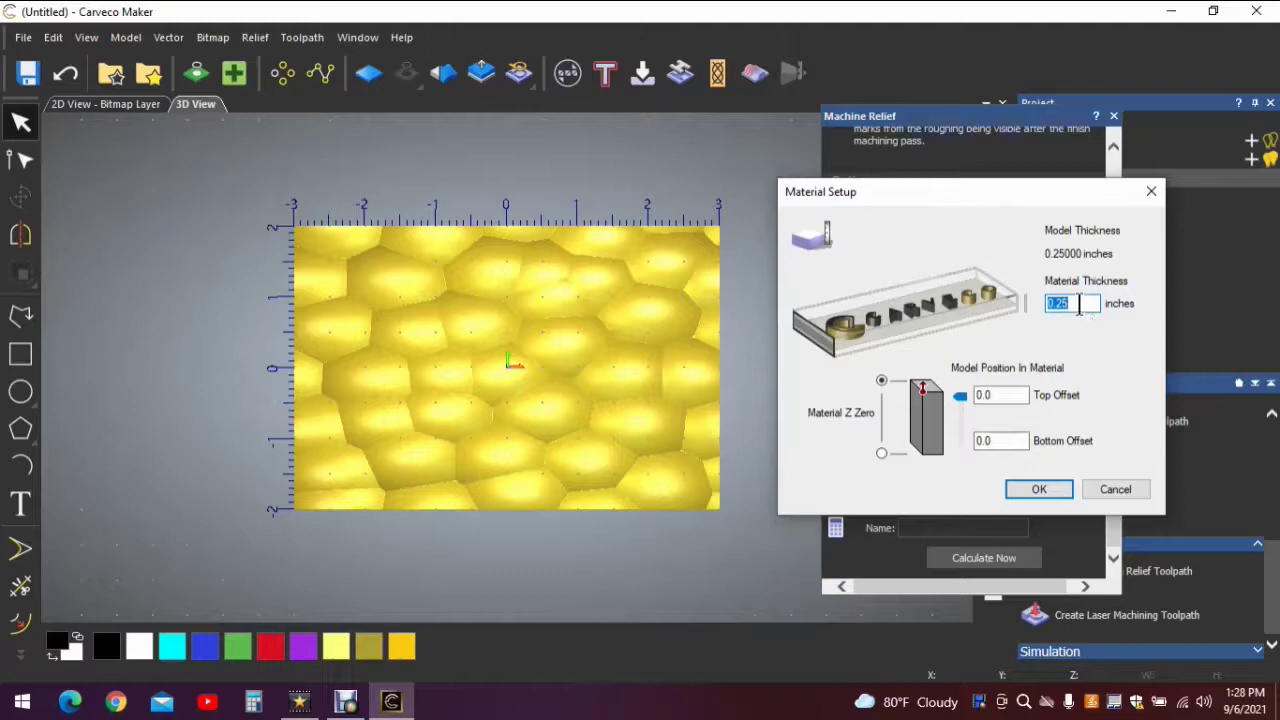
- Change the material thickness from 0.25 to 0.75 inches and confirm it
{"action": "key", "text": "BackSpace"}
{"action": "type", "text": ".75"}
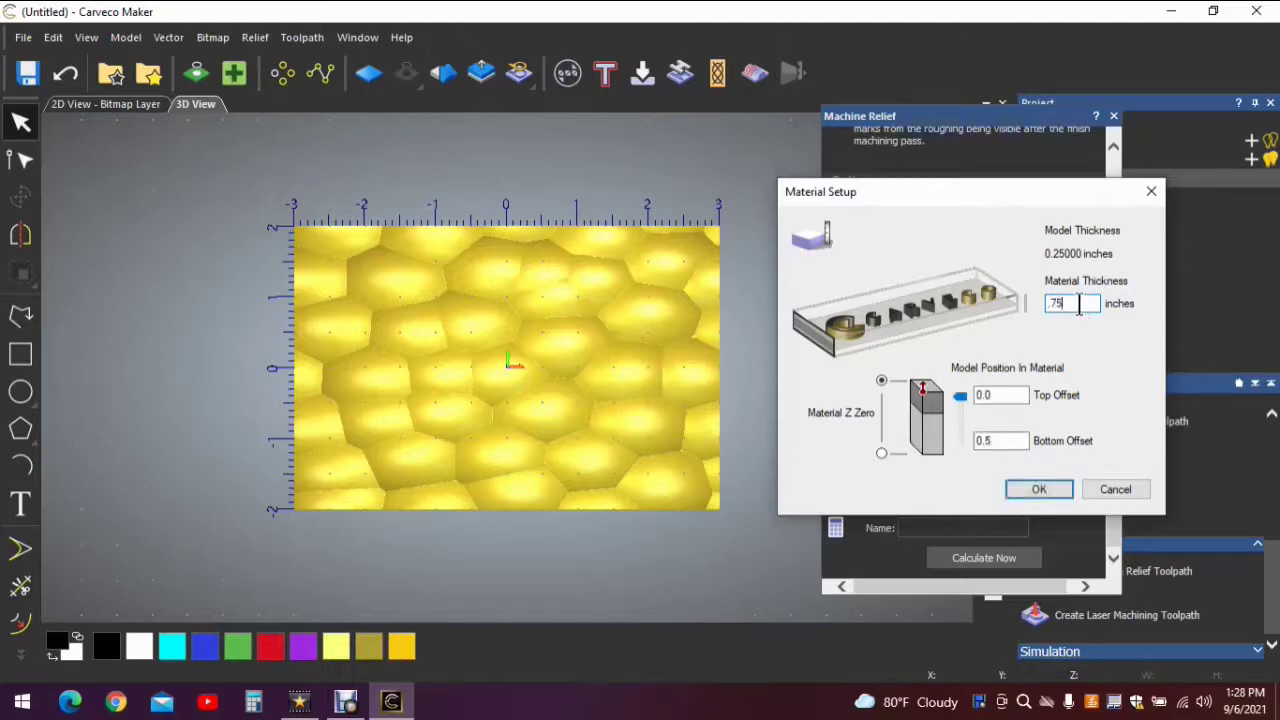
{"action": "left_click", "coordinate": [1037, 490]}
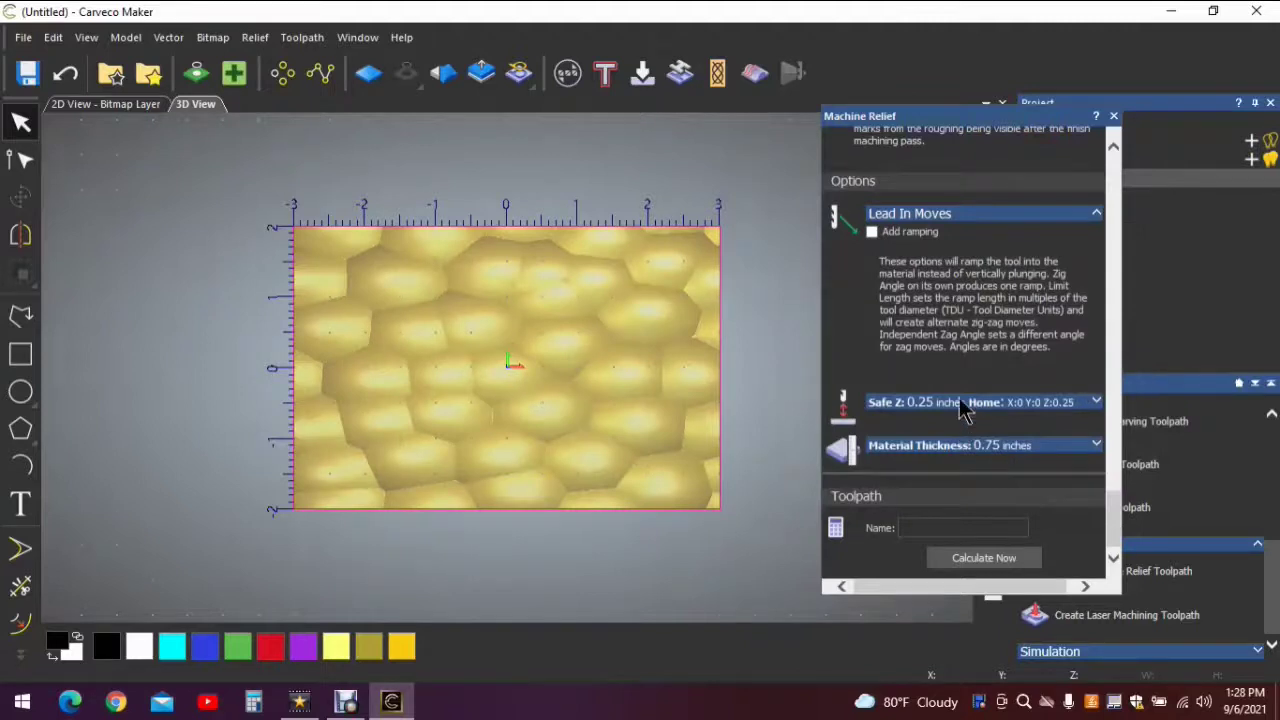
{"action": "left_click", "coordinate": [918, 528]}
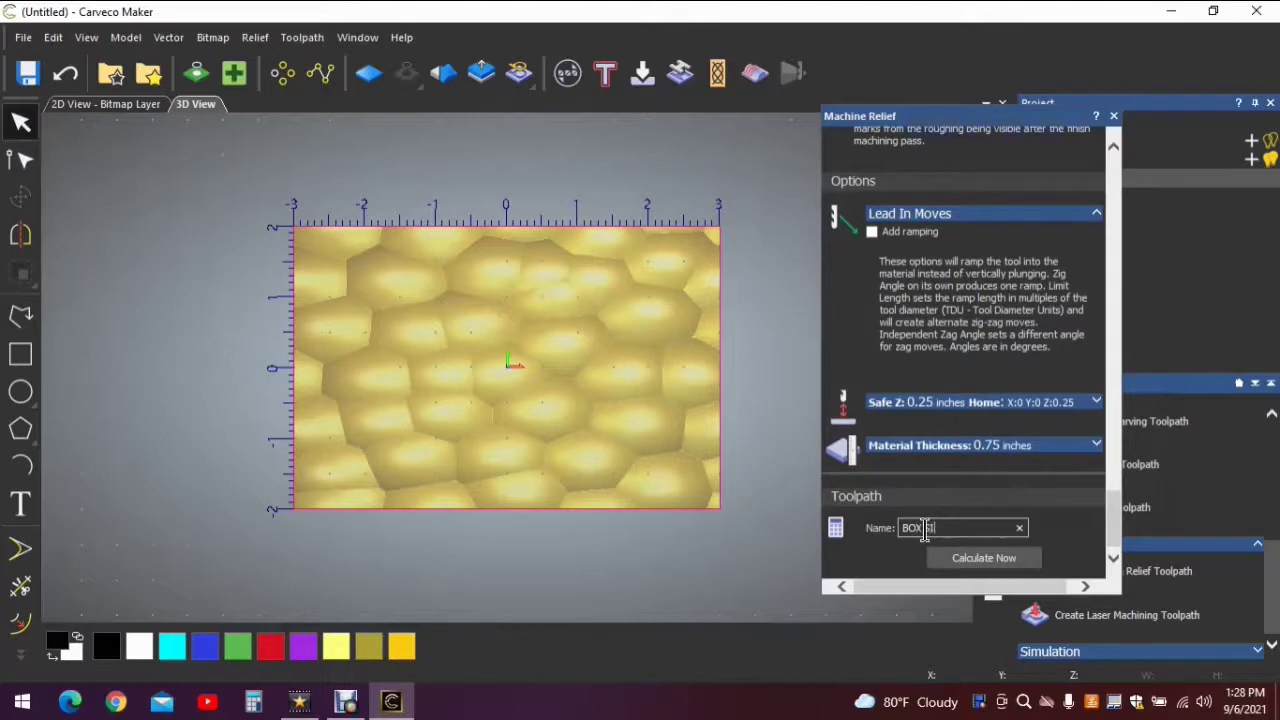
- Name the toolpath 'BOX SIDE', calculate it, and close the Machine Relief settings
{"action": "type", "text": "BOX SIDE"}
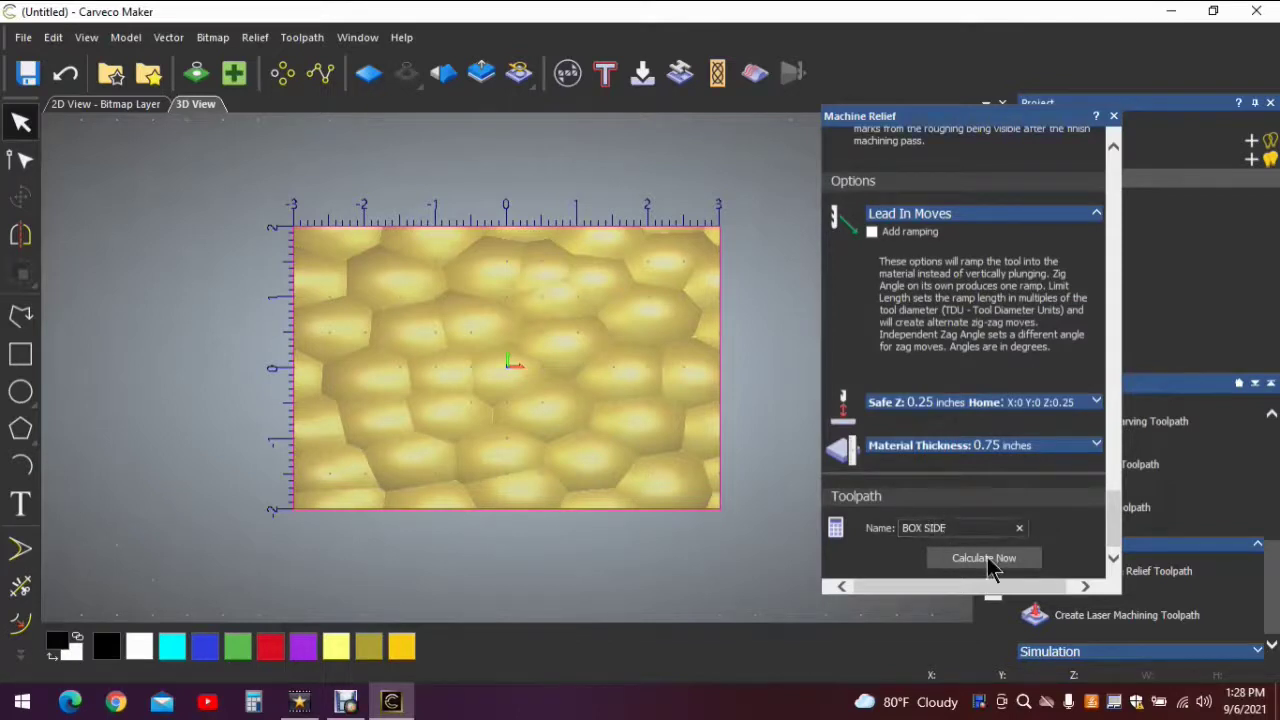
{"action": "left_click", "coordinate": [987, 557]}
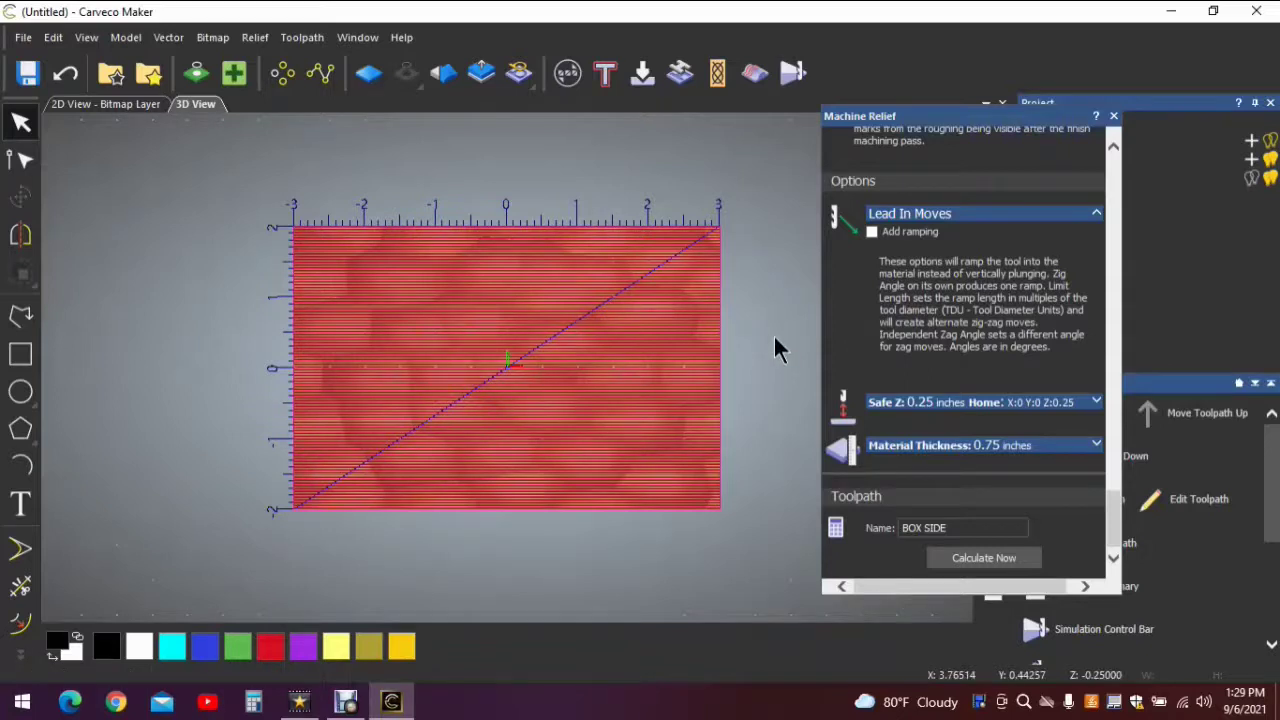
{"action": "left_click", "coordinate": [1115, 118]}
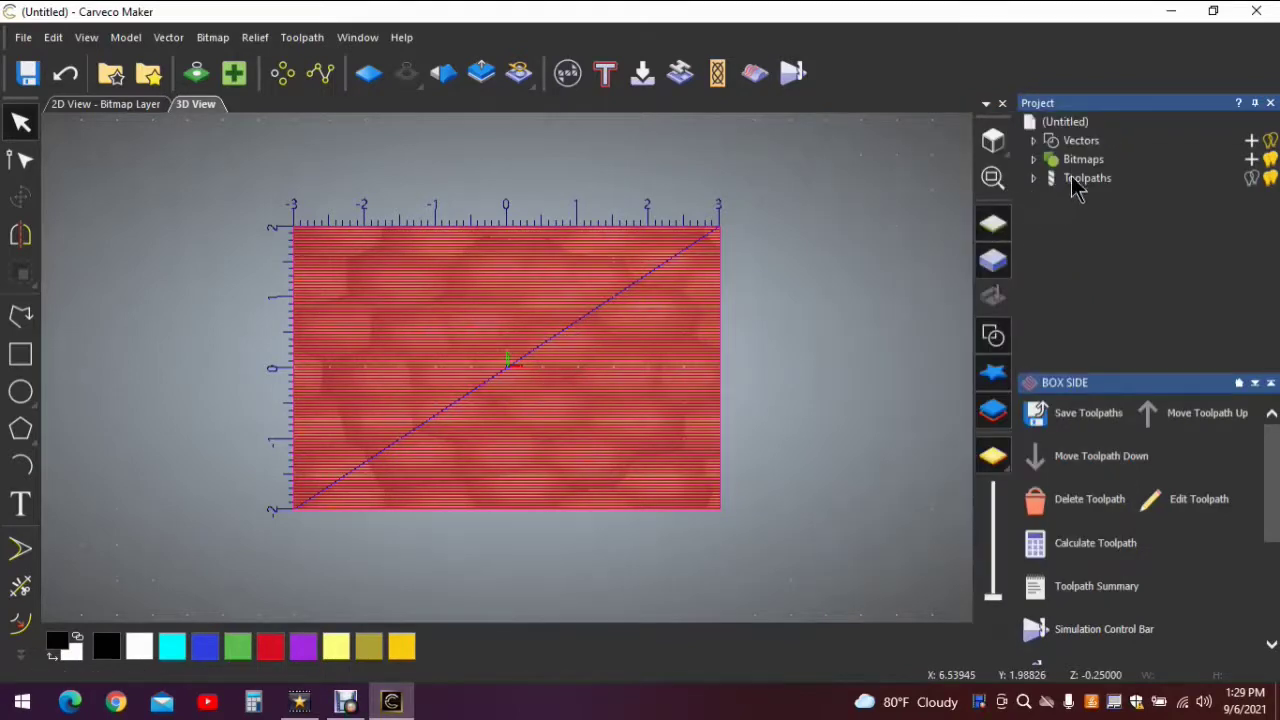
- Simulate all toolpaths to preview the BOX SIDE carving in the material block
{"action": "left_click", "coordinate": [1078, 180]}
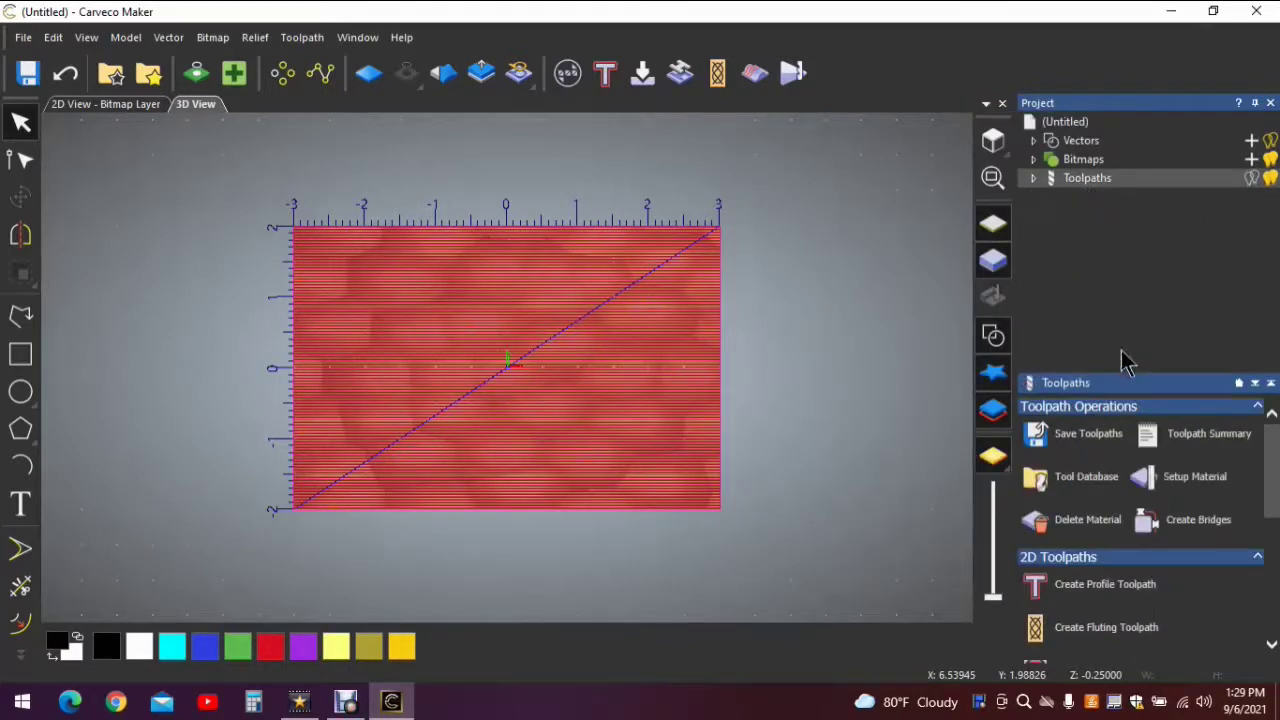
{"action": "scroll", "coordinate": [1085, 455], "scroll_direction": "down", "scroll_amount": 6}
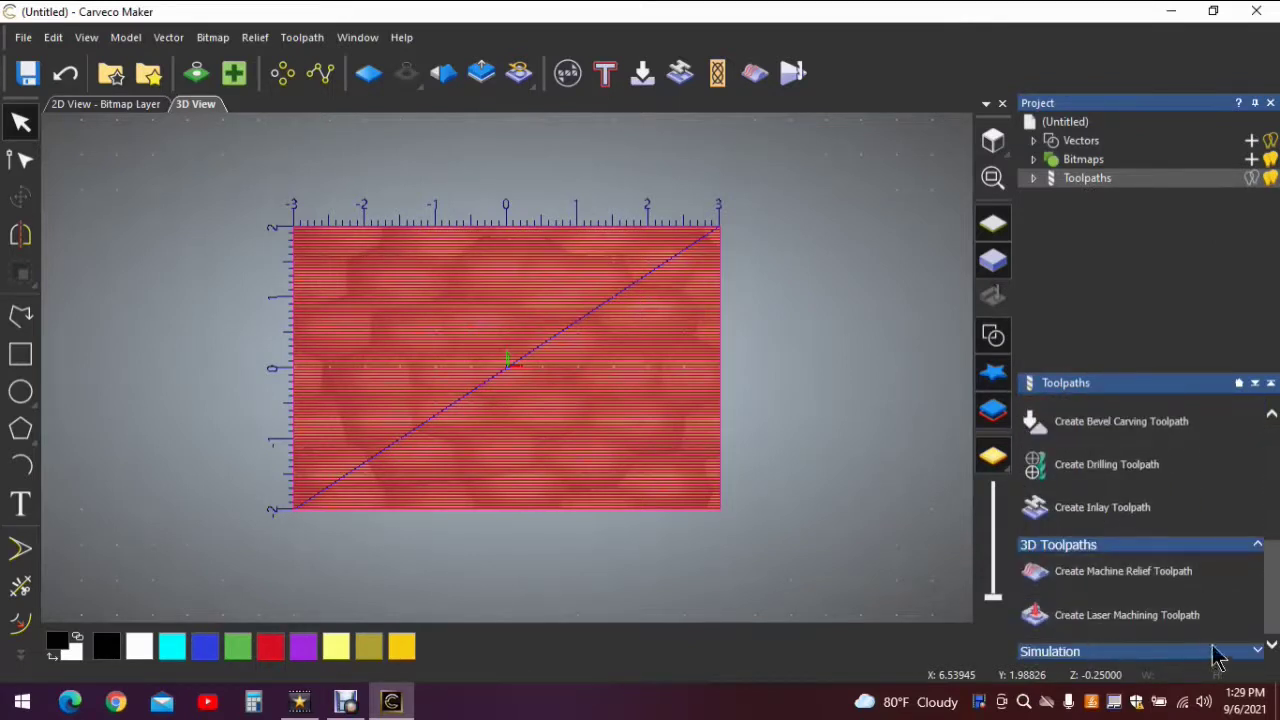
{"action": "scroll", "coordinate": [1249, 637], "scroll_direction": "down", "scroll_amount": 1}
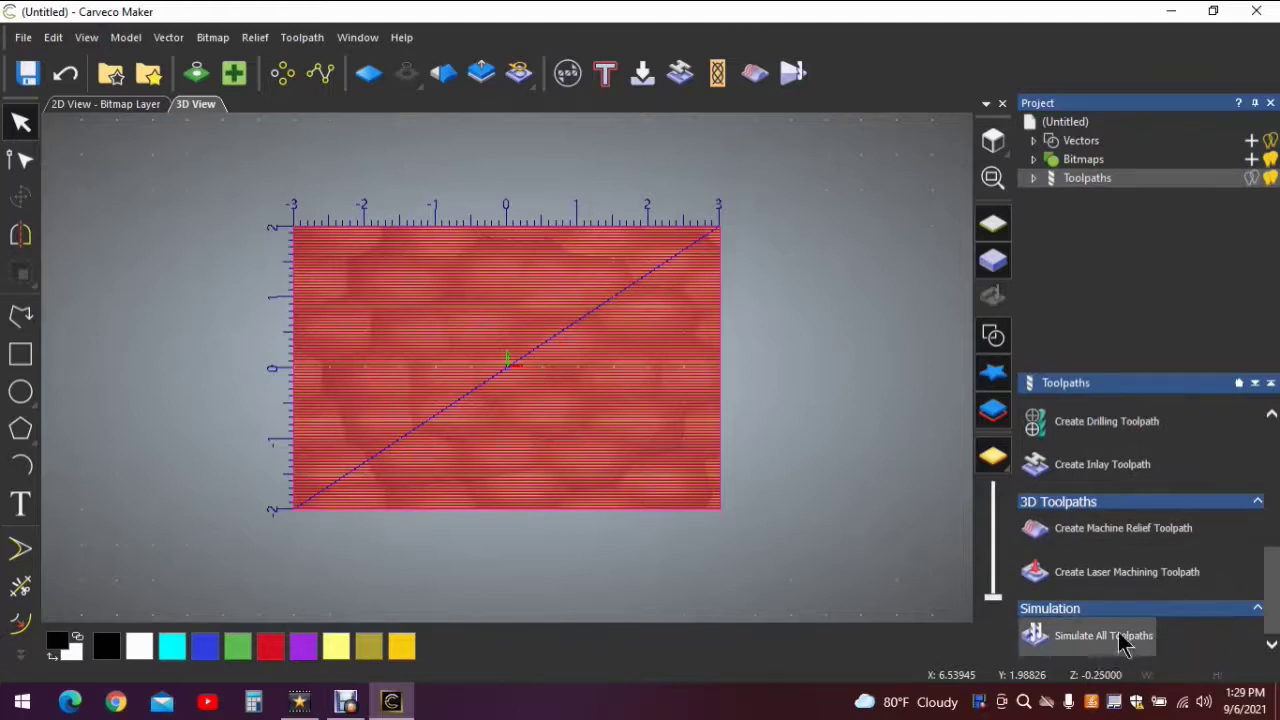
{"action": "left_click", "coordinate": [1088, 640]}
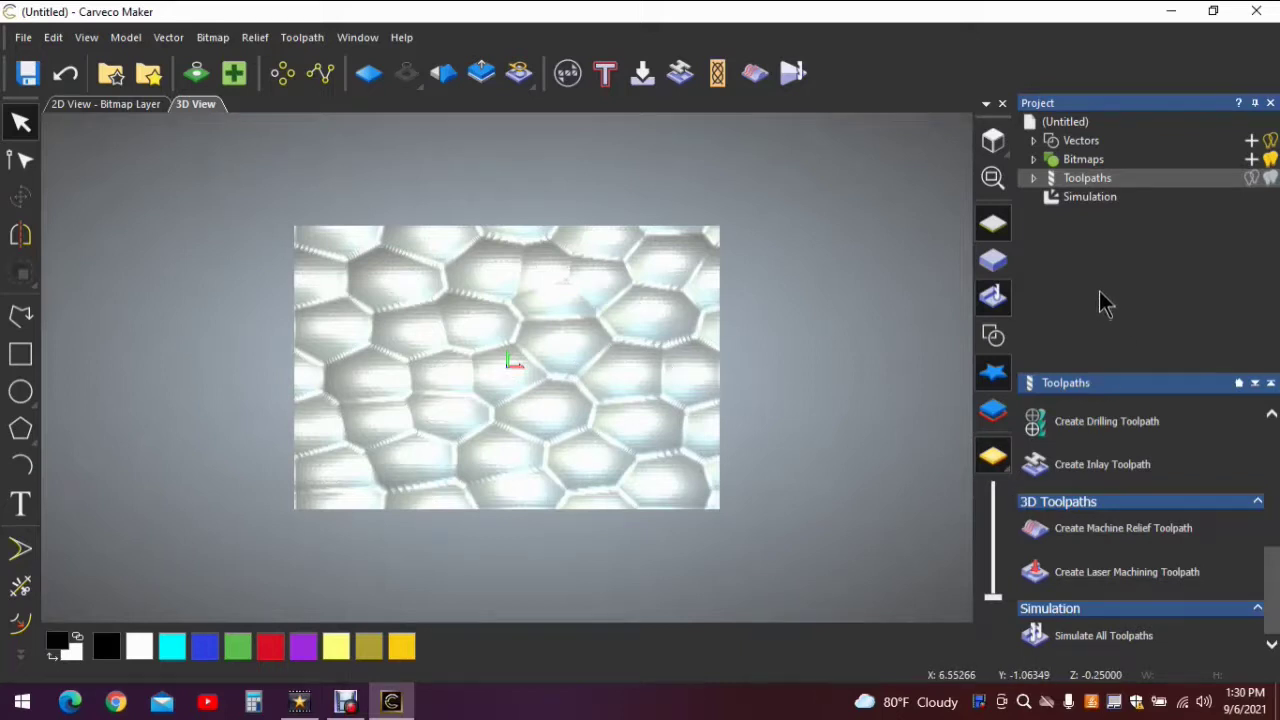
{"action": "scroll", "coordinate": [1085, 440], "scroll_direction": "up", "scroll_amount": 1}
{"action": "scroll", "coordinate": [1080, 450], "scroll_direction": "up", "scroll_amount": 3}
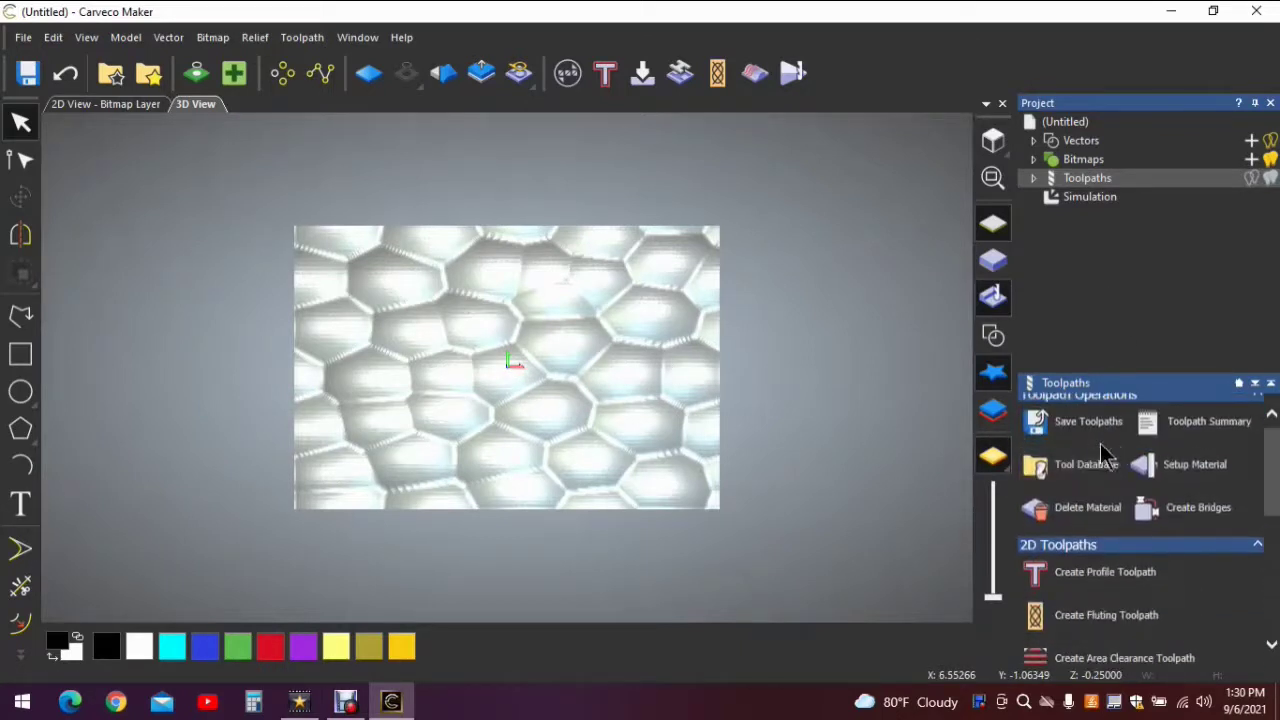
- Save the toolpaths as 'BOX SIDE' in ShapeOKO (inch) format, overwriting the old file, then close the dialog
{"action": "left_click", "coordinate": [1078, 442]}
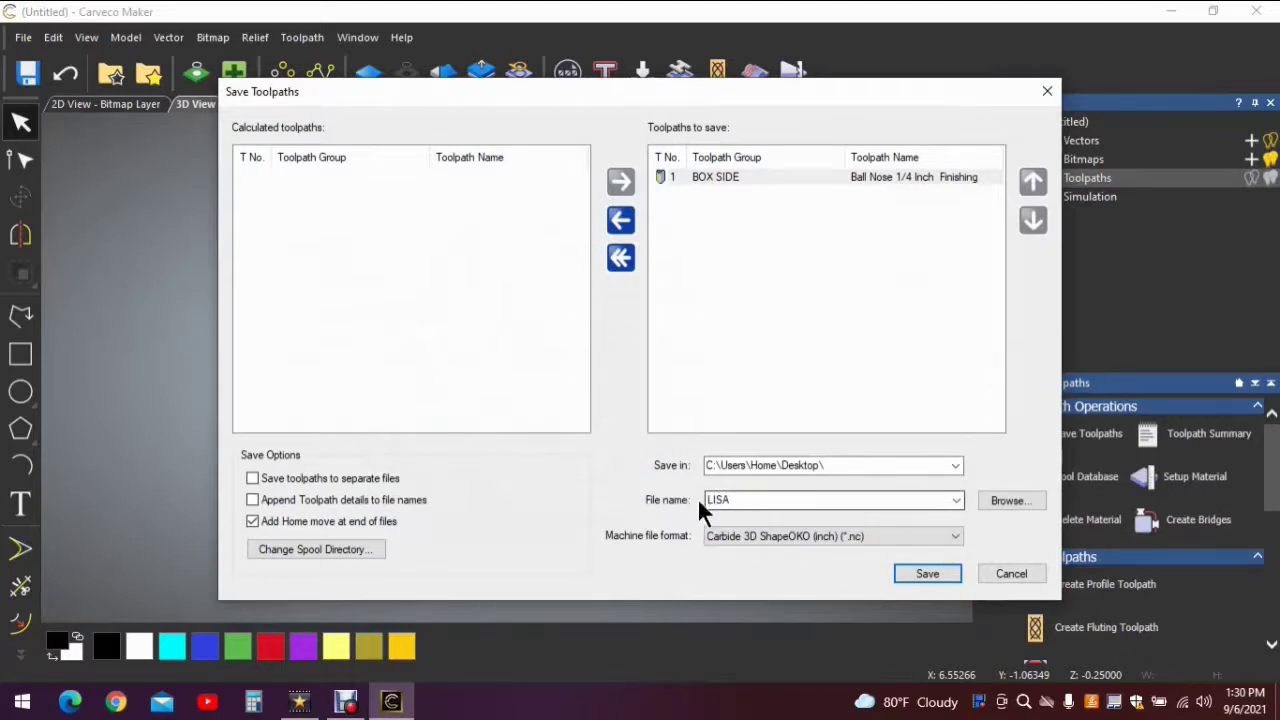
{"action": "double_click", "coordinate": [750, 499]}
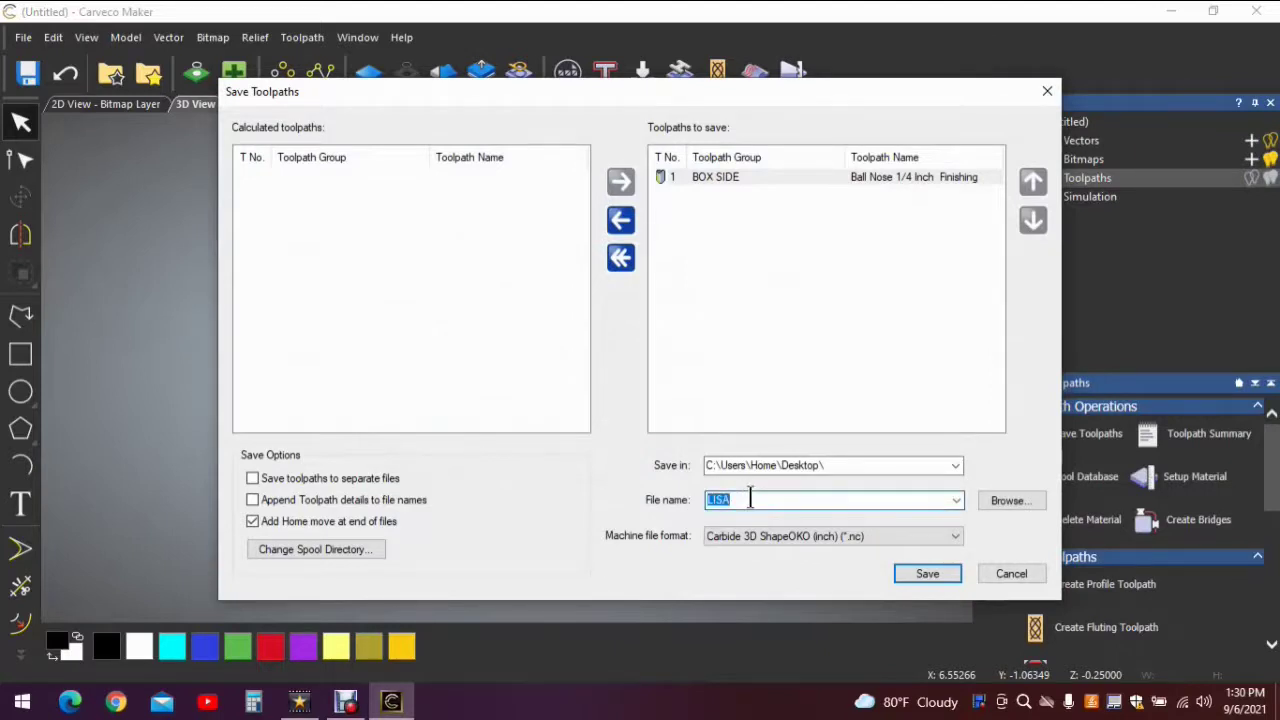
{"action": "type", "text": "BOX SIDE"}
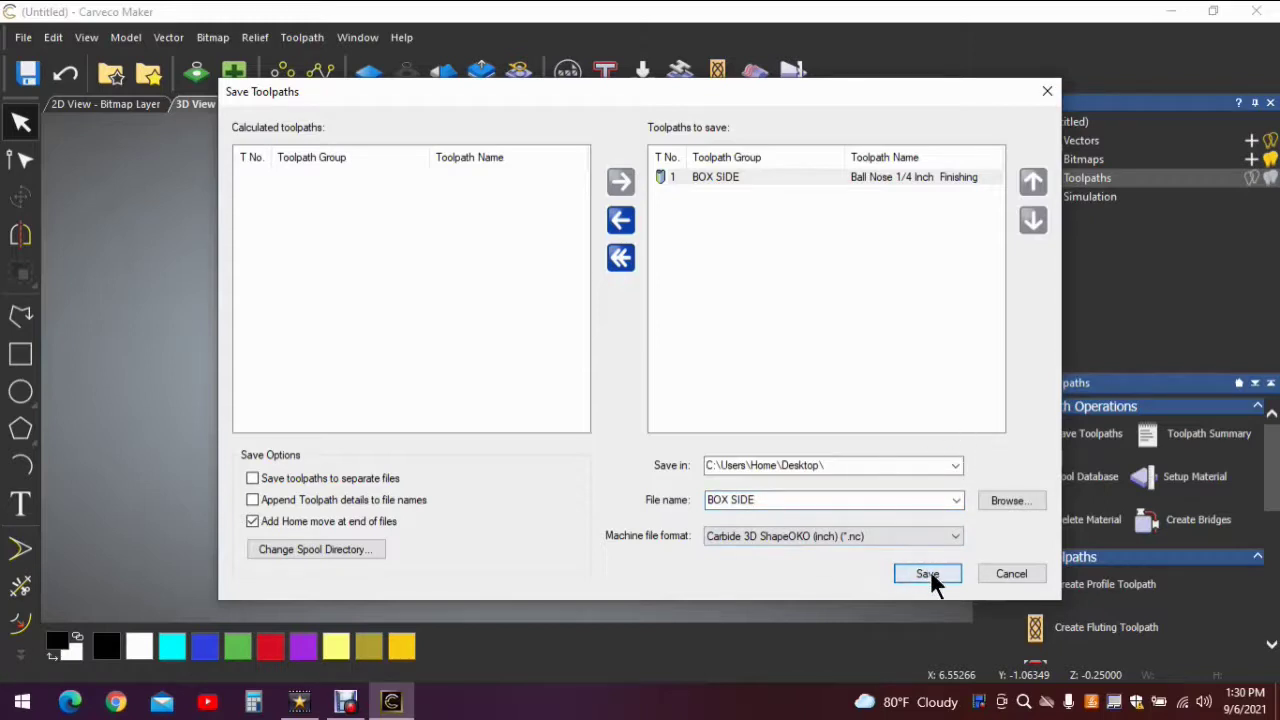
{"action": "left_click", "coordinate": [927, 574]}
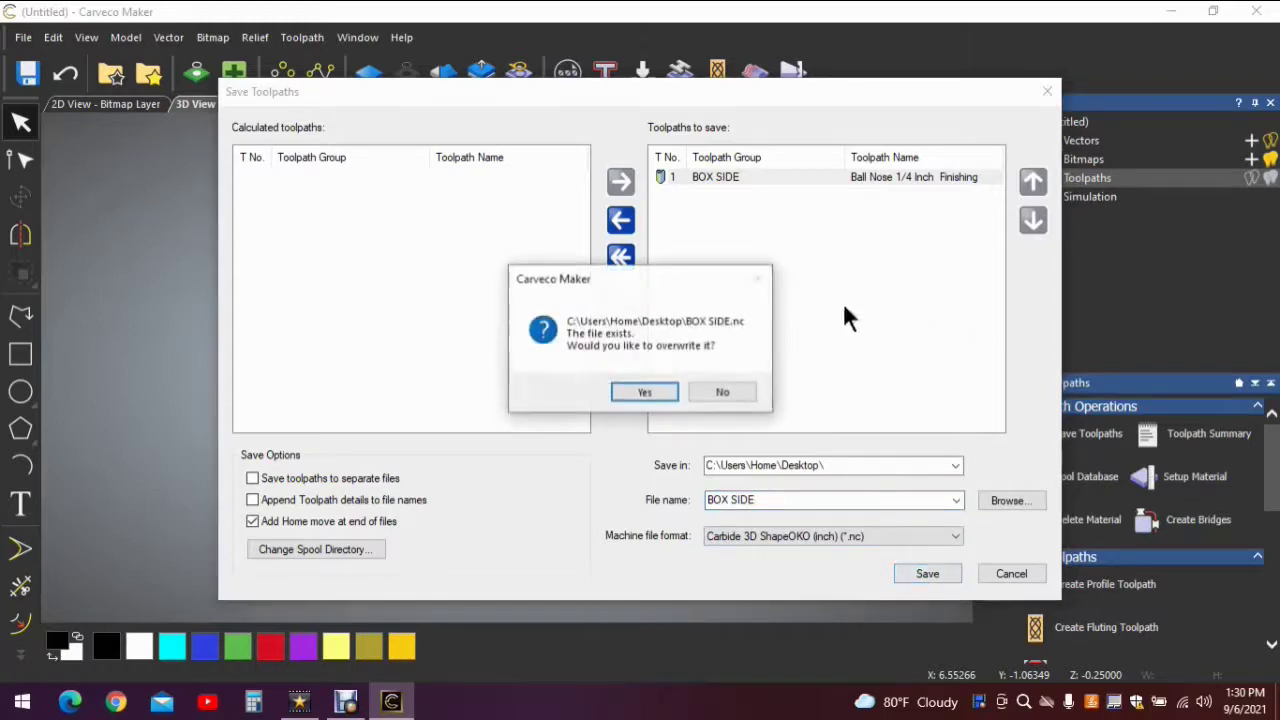
{"action": "left_click", "coordinate": [645, 392]}
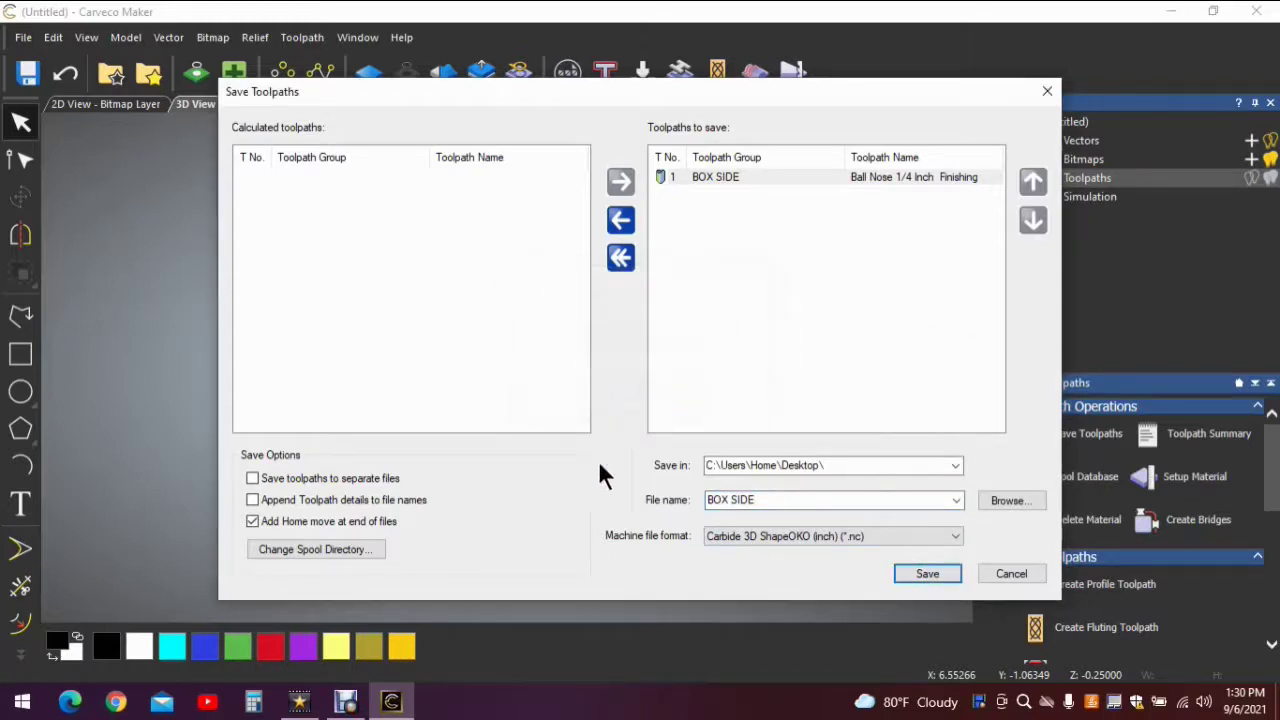
{"action": "left_click", "coordinate": [1046, 93]}
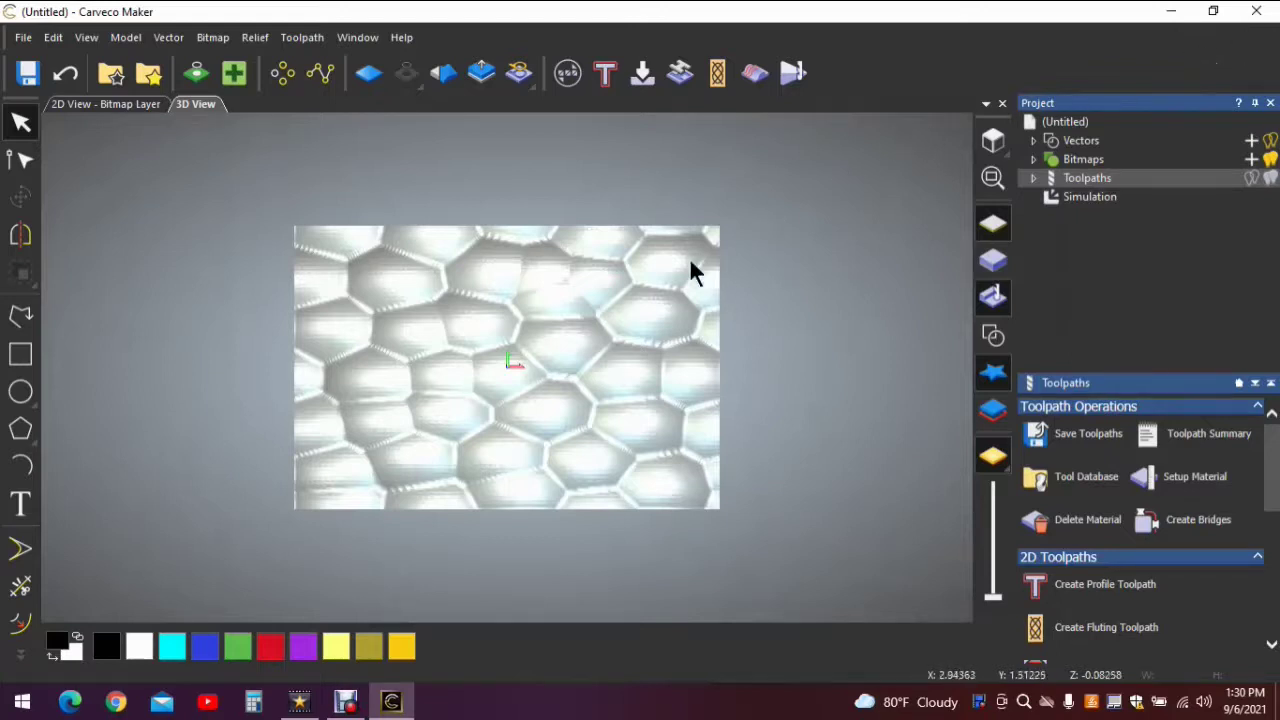
- Start a new model from File > New > Model
{"action": "left_click", "coordinate": [24, 38]}
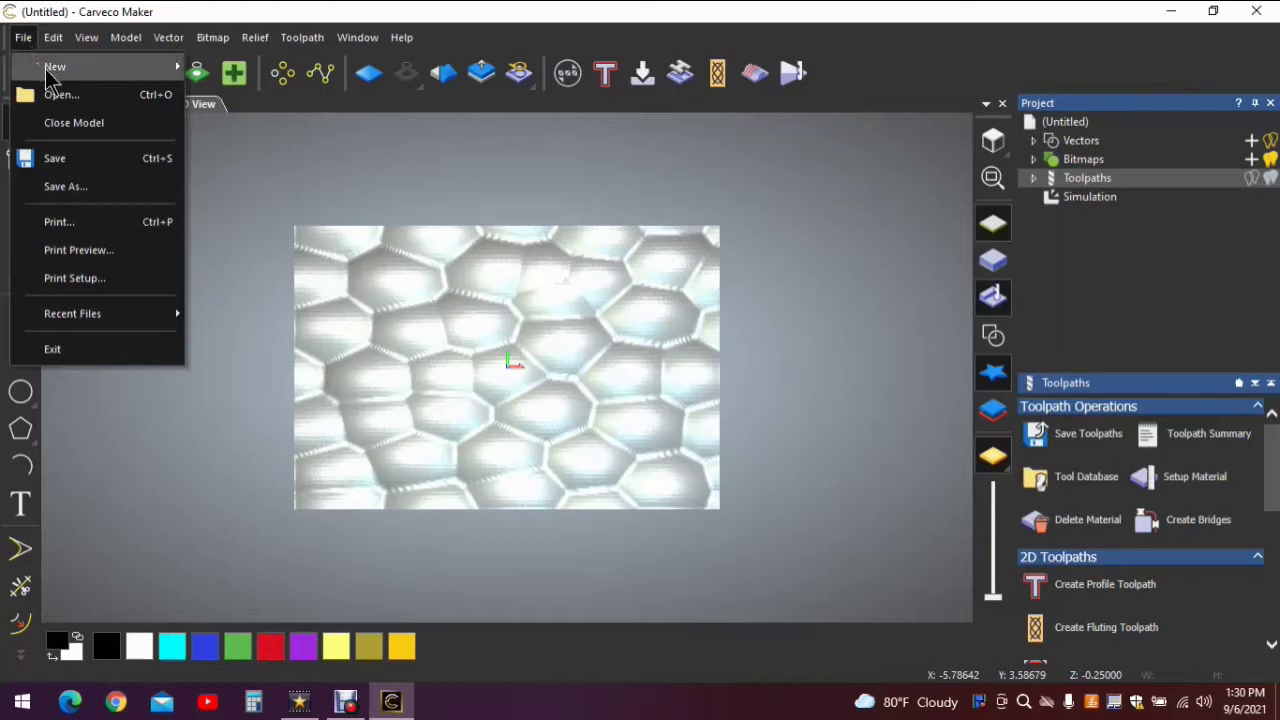
{"action": "mouse_move", "coordinate": [46, 72]}
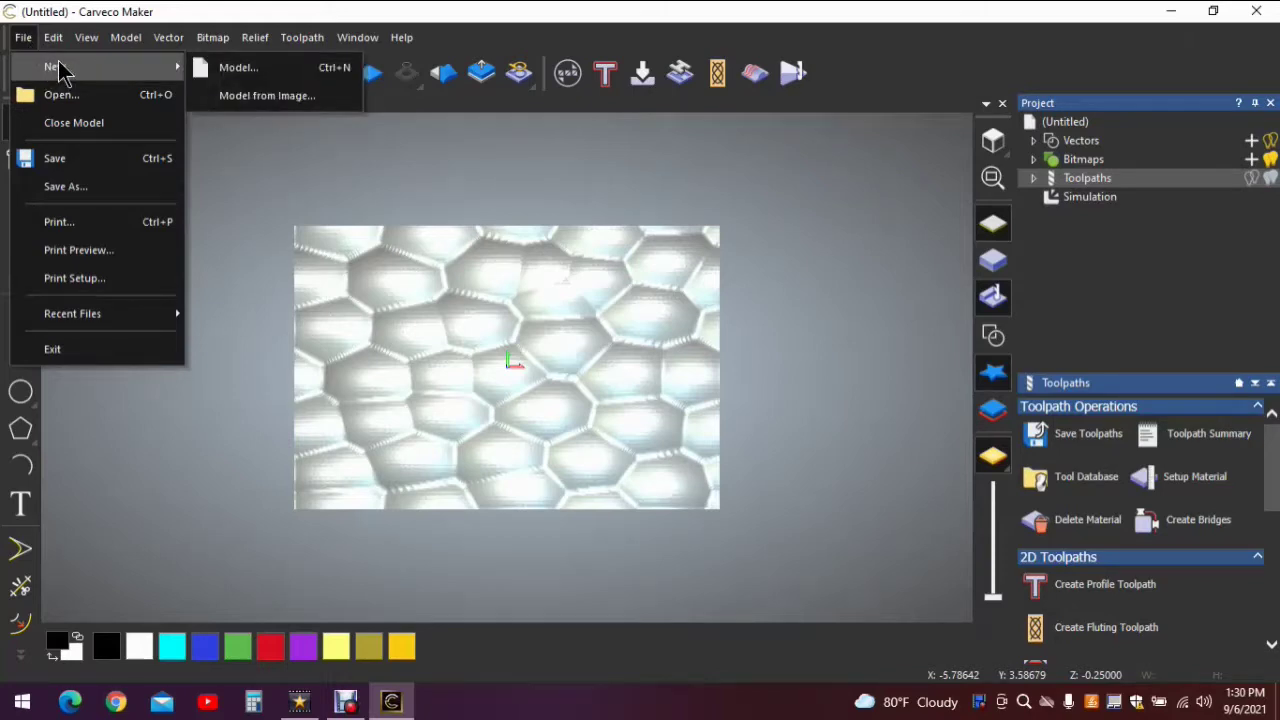
{"action": "left_click", "coordinate": [168, 37]}
{"action": "left_click", "coordinate": [23, 37]}
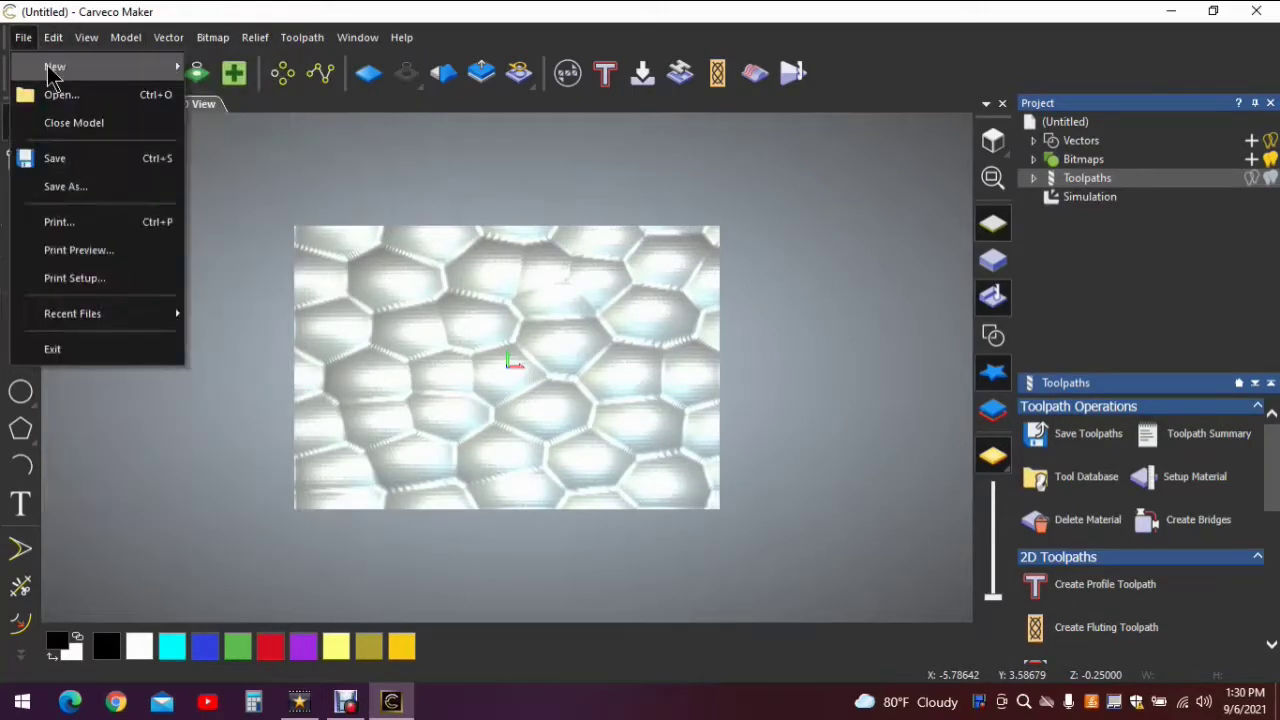
{"action": "mouse_move", "coordinate": [170, 66]}
{"action": "left_click", "coordinate": [220, 68]}
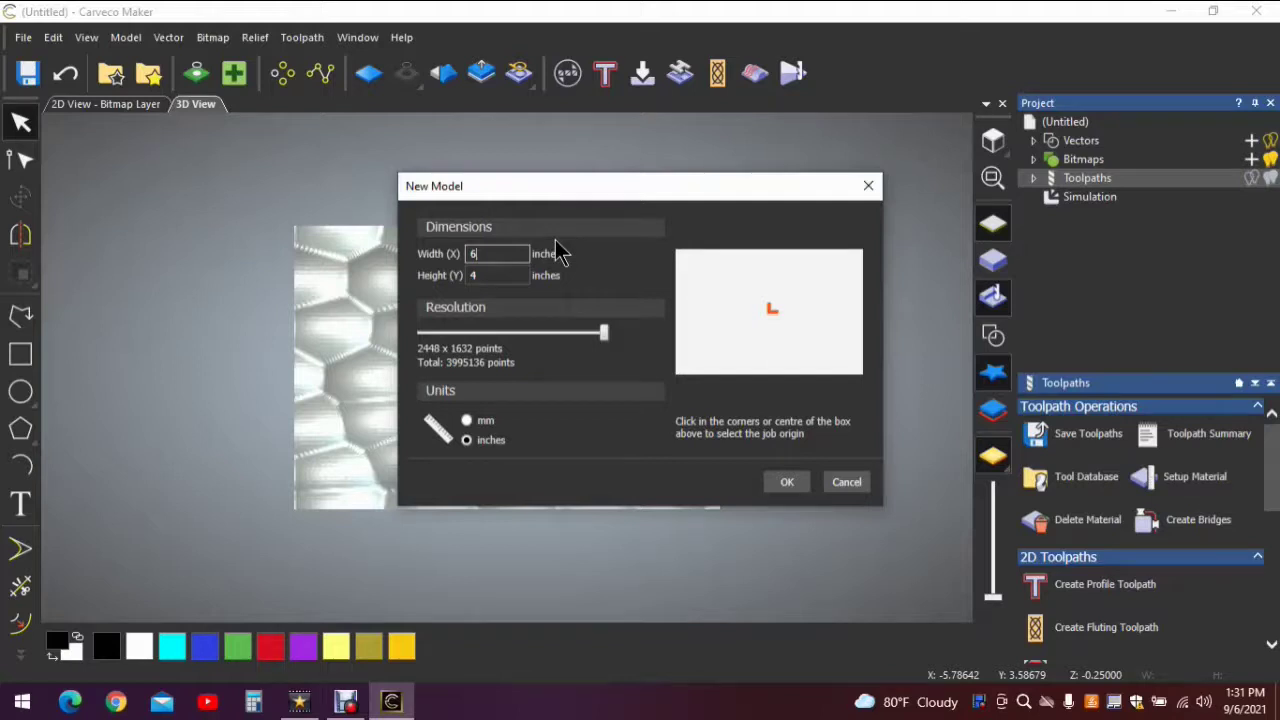
- Size the new model 12 by 8 inches and choose to save current changes
{"action": "key", "text": "BackSpace"}
{"action": "type", "text": "12"}
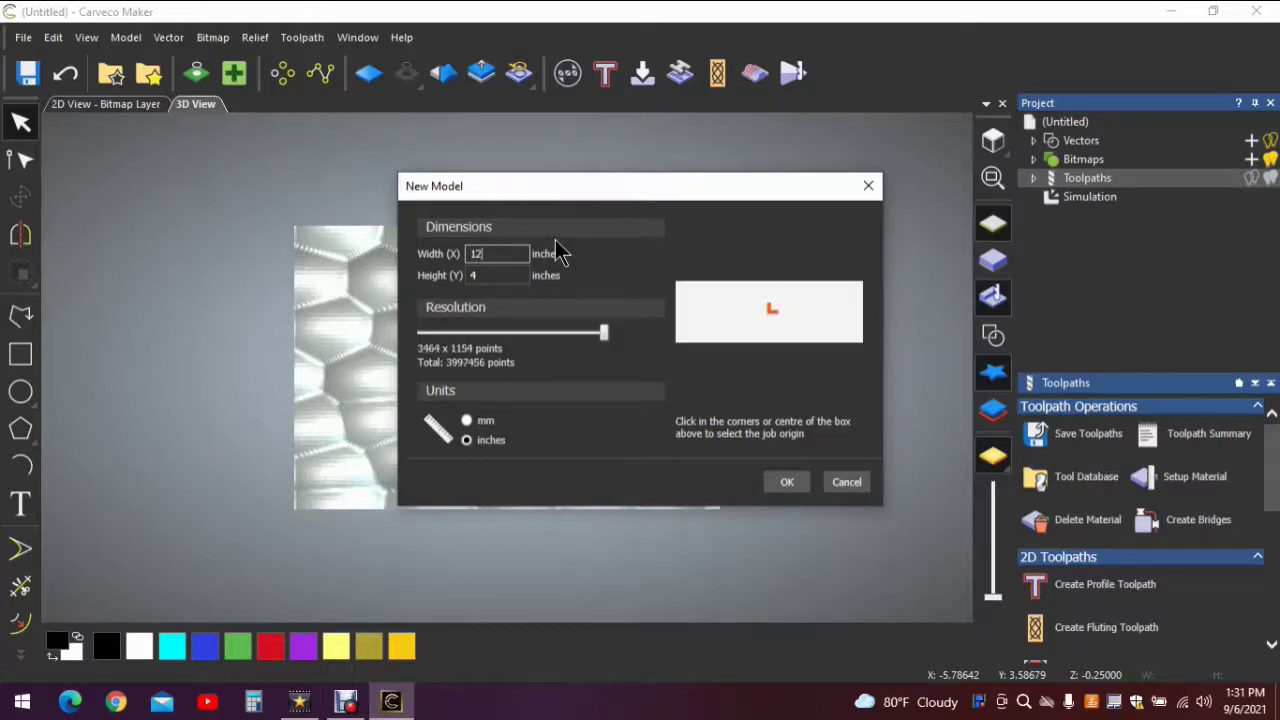
{"action": "left_click", "coordinate": [493, 275]}
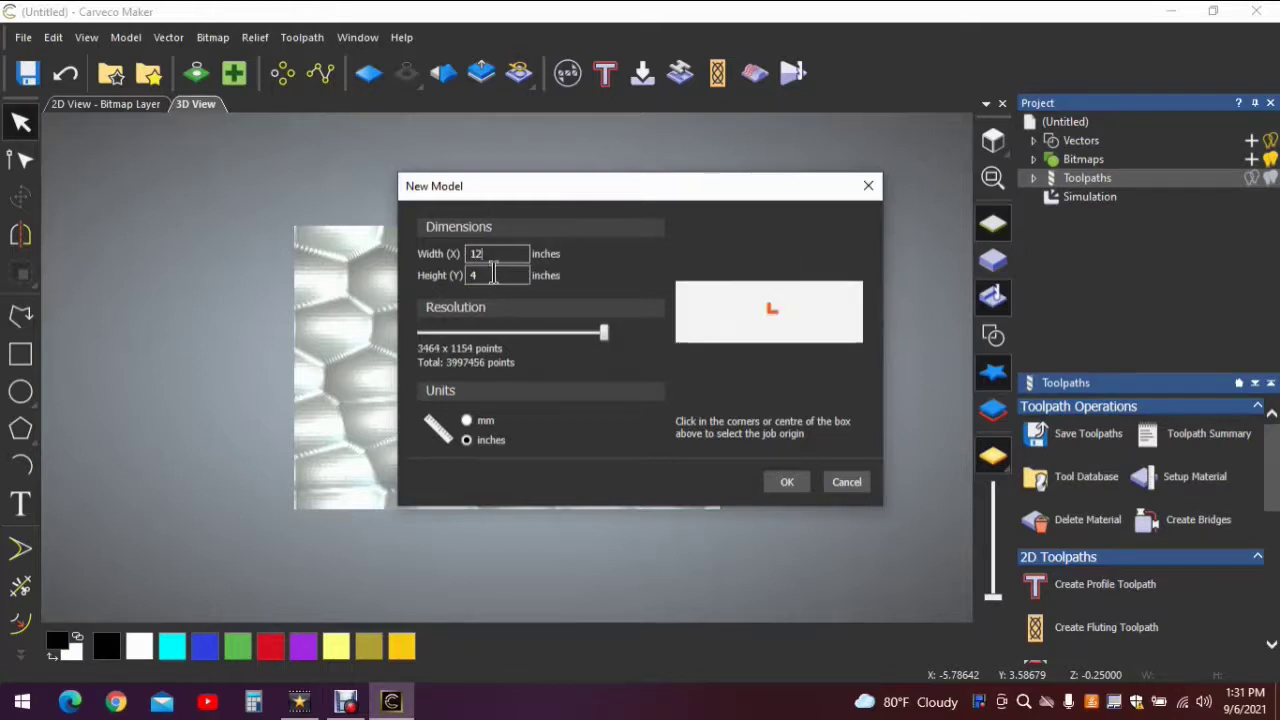
{"action": "left_click", "coordinate": [495, 276]}
{"action": "key", "text": "BackSpace"}
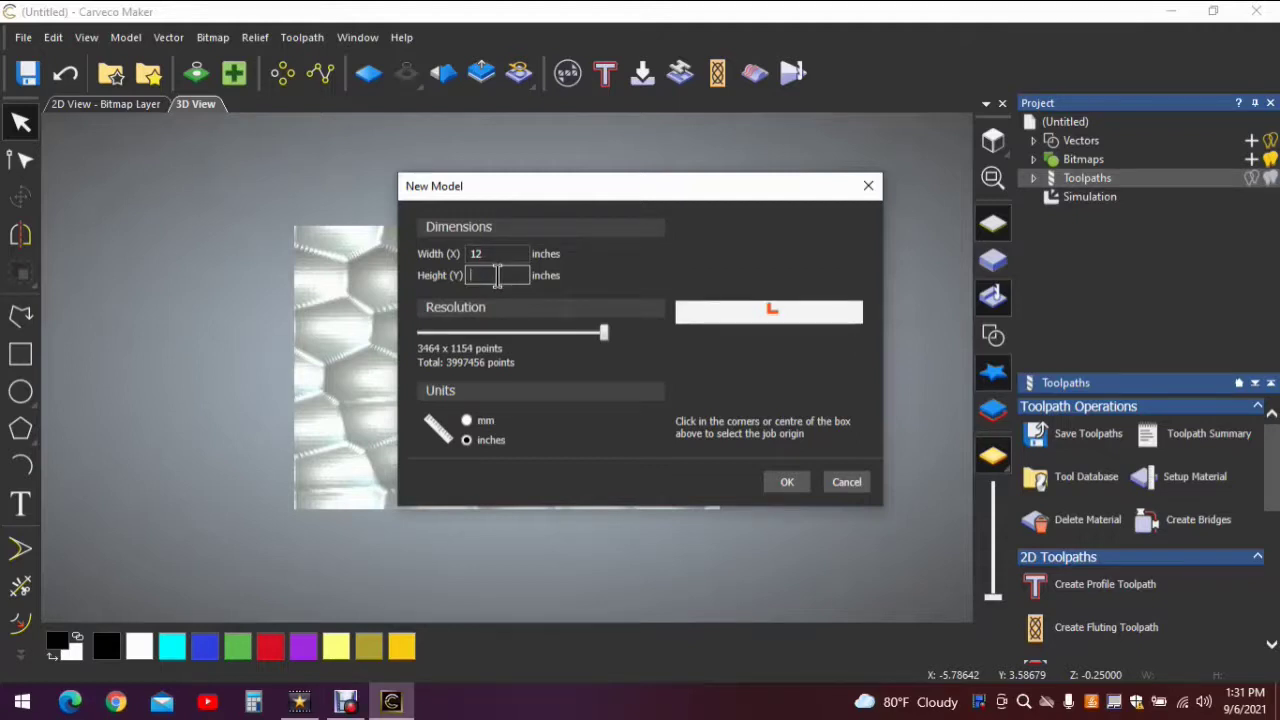
{"action": "type", "text": "8"}
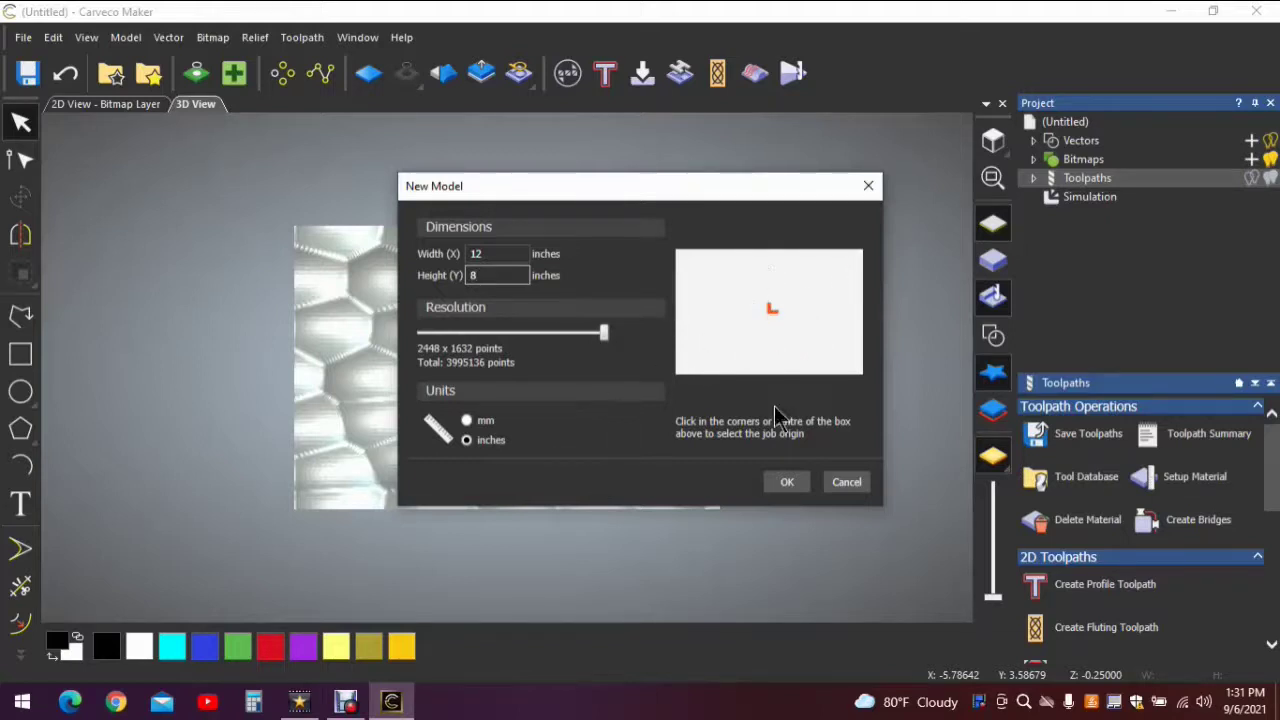
{"action": "left_click", "coordinate": [787, 484]}
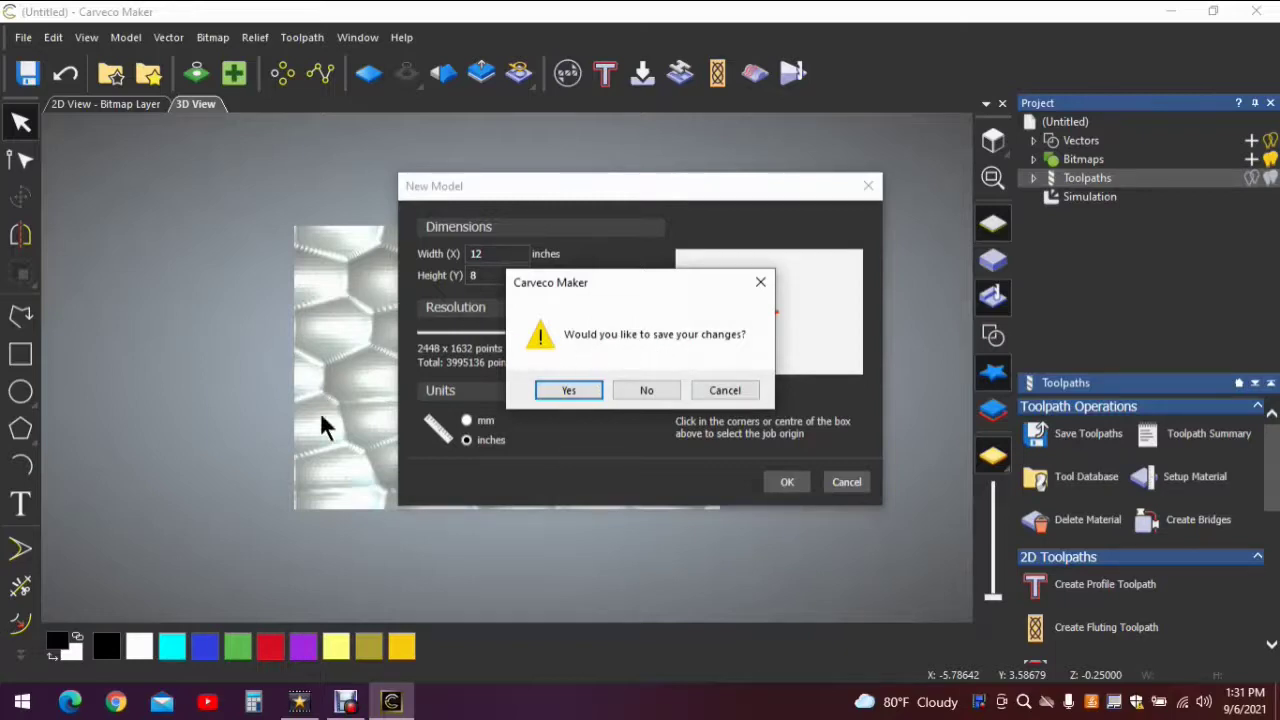
{"action": "left_click", "coordinate": [569, 391]}
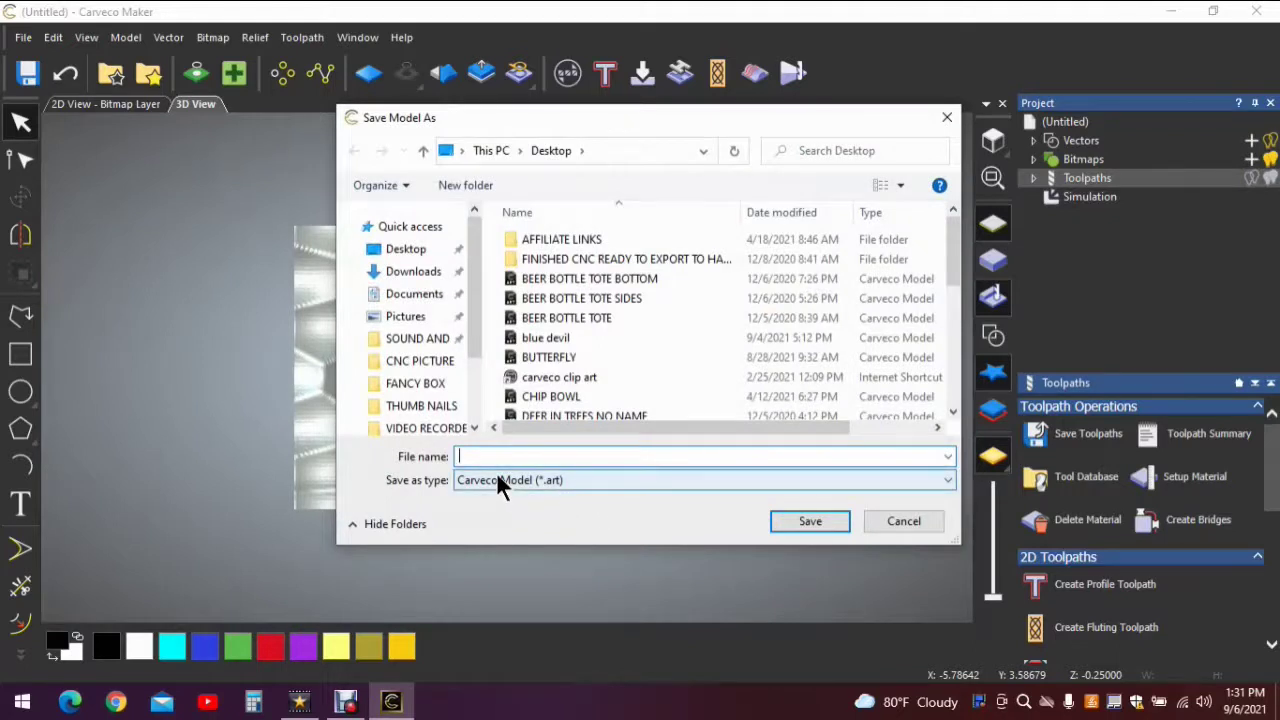
- Save the previous model as 'FANCY BOX SIDE' so the blank 12 x 8 model opens
{"action": "type", "text": "FA"}
{"action": "type", "text": "NCY BOX SIDE"}
{"action": "left_click", "coordinate": [795, 524]}
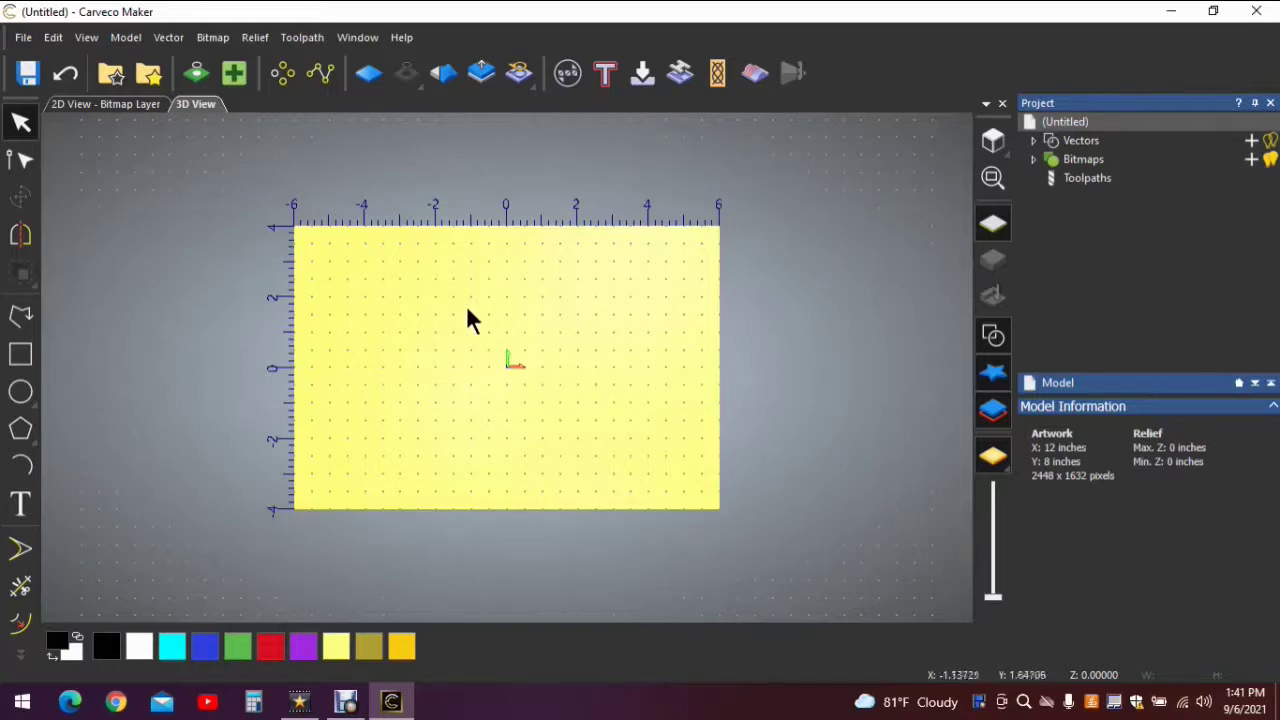
{"action": "left_click", "coordinate": [150, 75]}
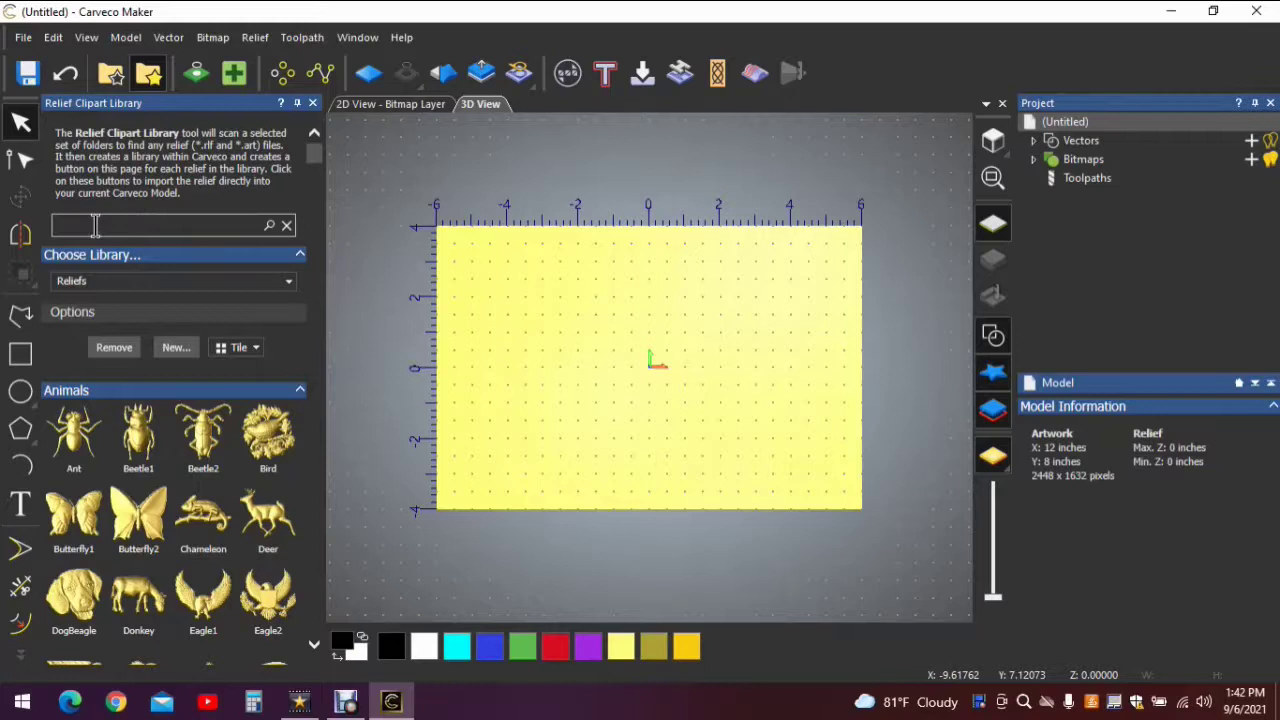
- Search the clipart library for 'wol' and import the WolfScene relief
{"action": "type", "text": "wol"}
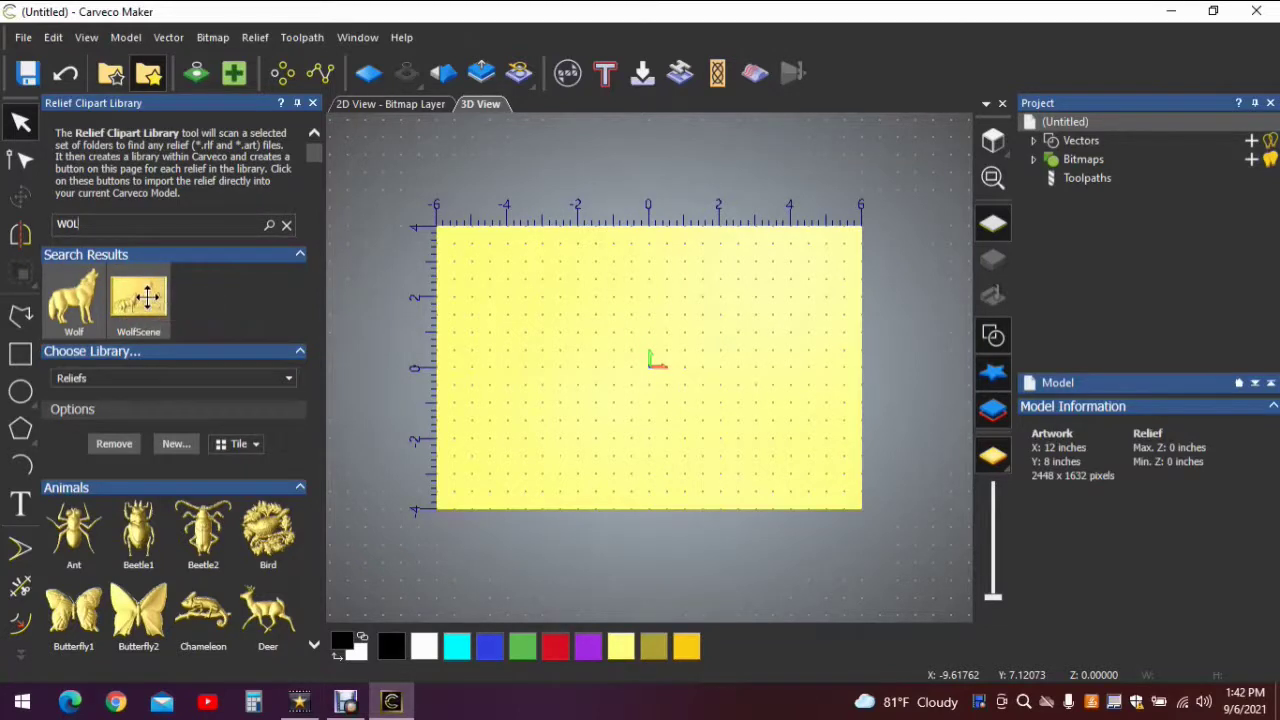
{"action": "left_click", "coordinate": [146, 297]}
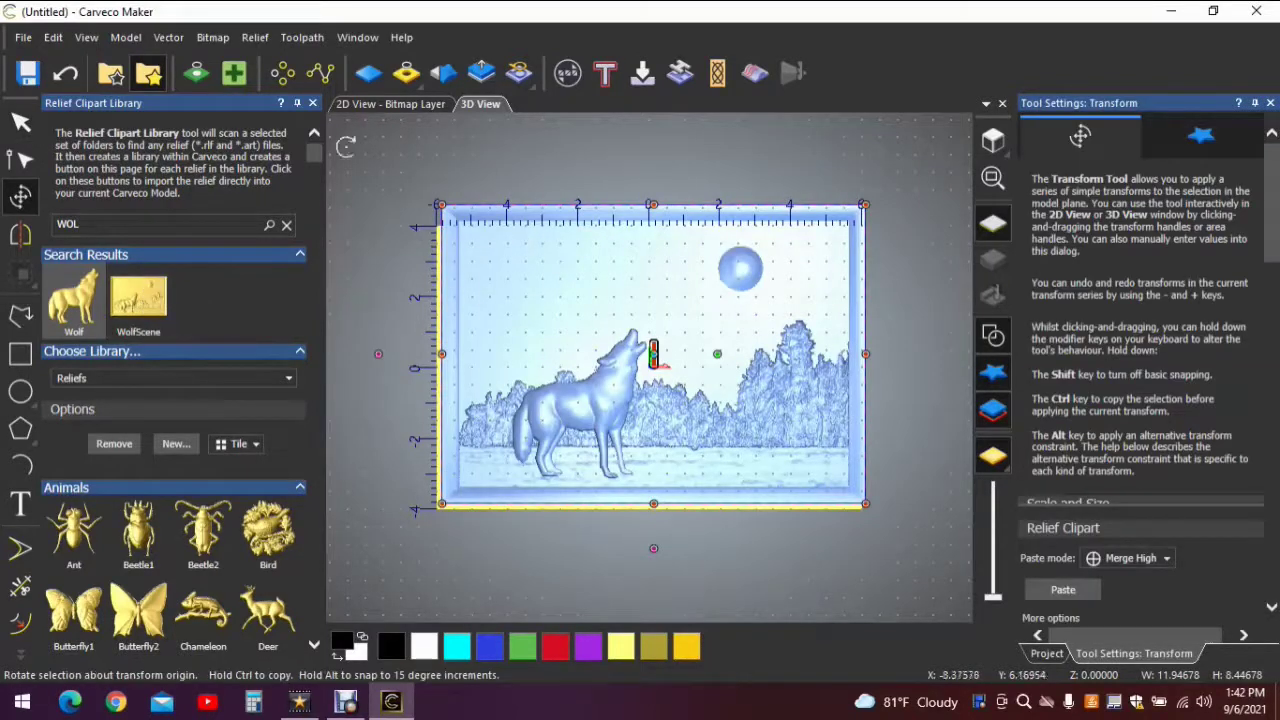
{"action": "left_click", "coordinate": [312, 103]}
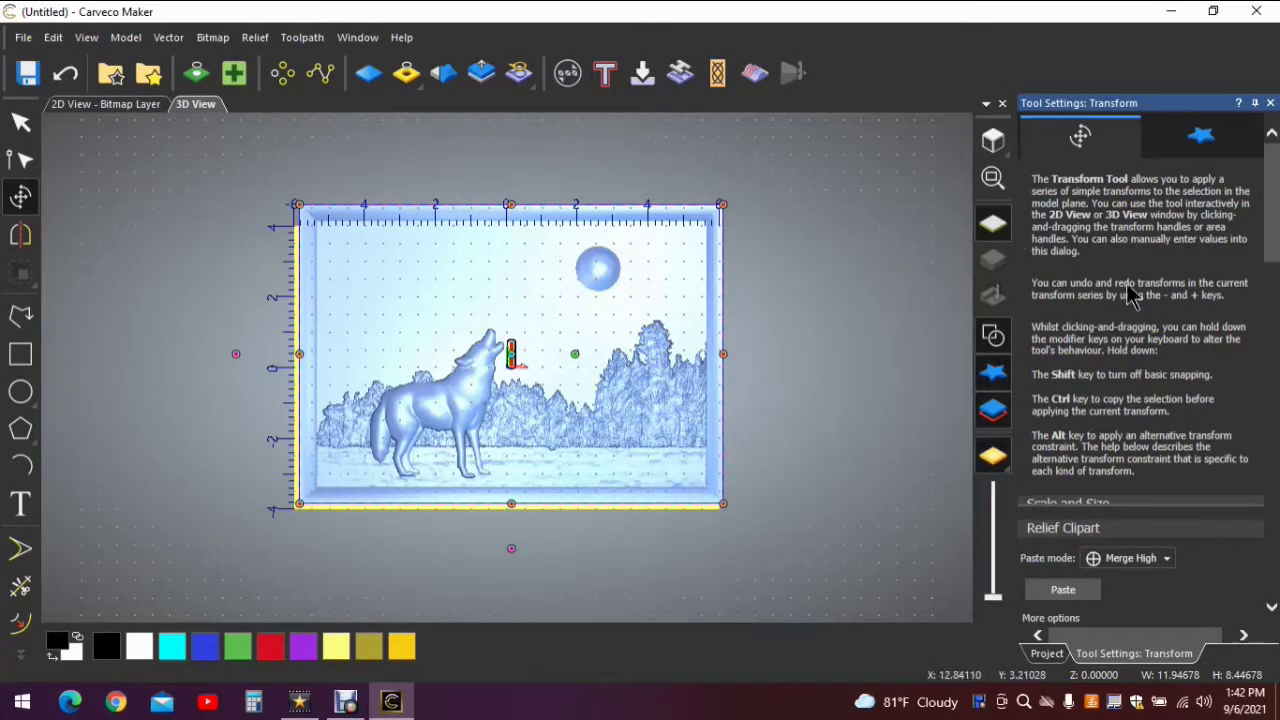
- Resize the WolfScene clipart to 12 x 8 inches, unlocking proportions, and apply
{"action": "scroll", "coordinate": [1130, 278], "scroll_direction": "down", "scroll_amount": 3}
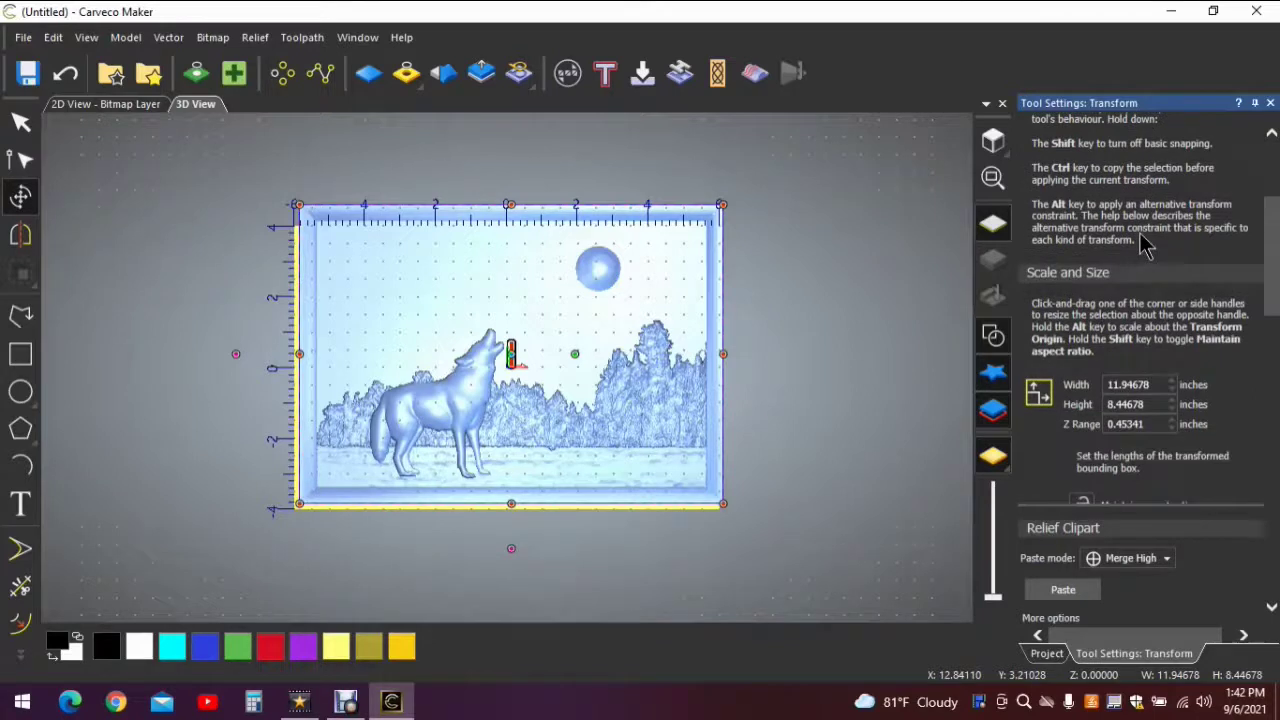
{"action": "scroll", "coordinate": [1143, 245], "scroll_direction": "down", "scroll_amount": 1}
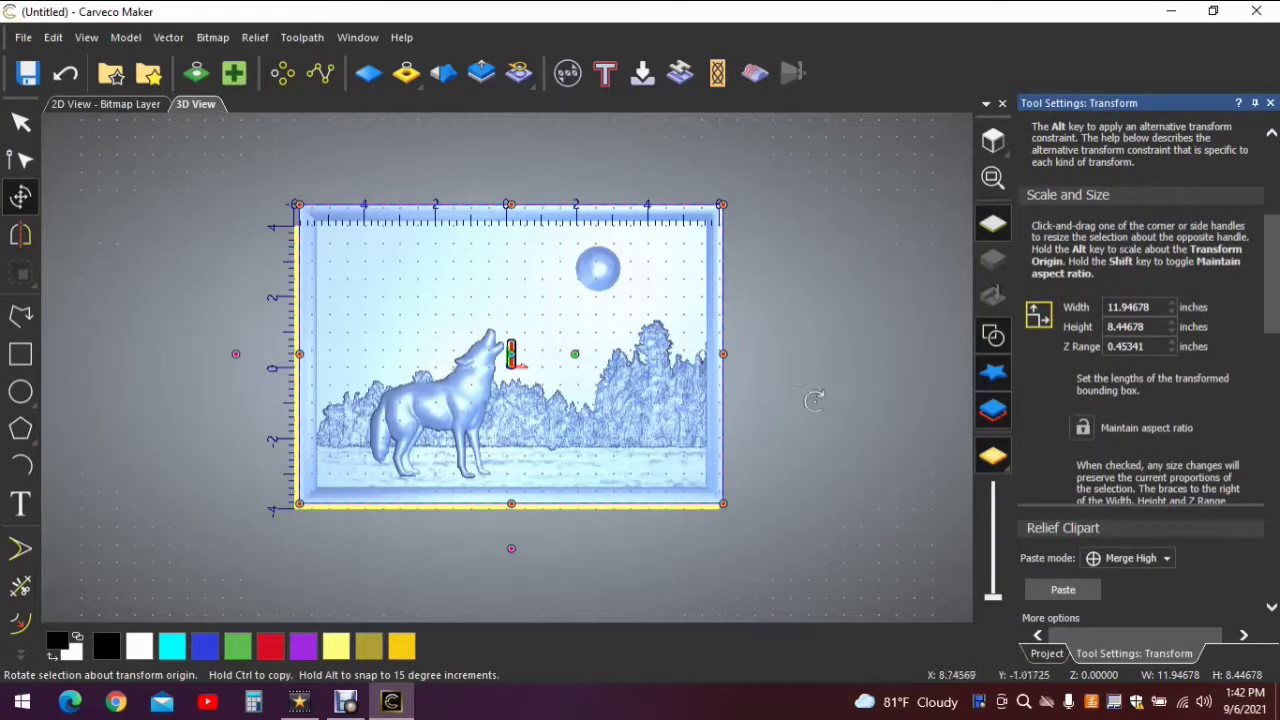
{"action": "left_click", "coordinate": [1082, 429]}
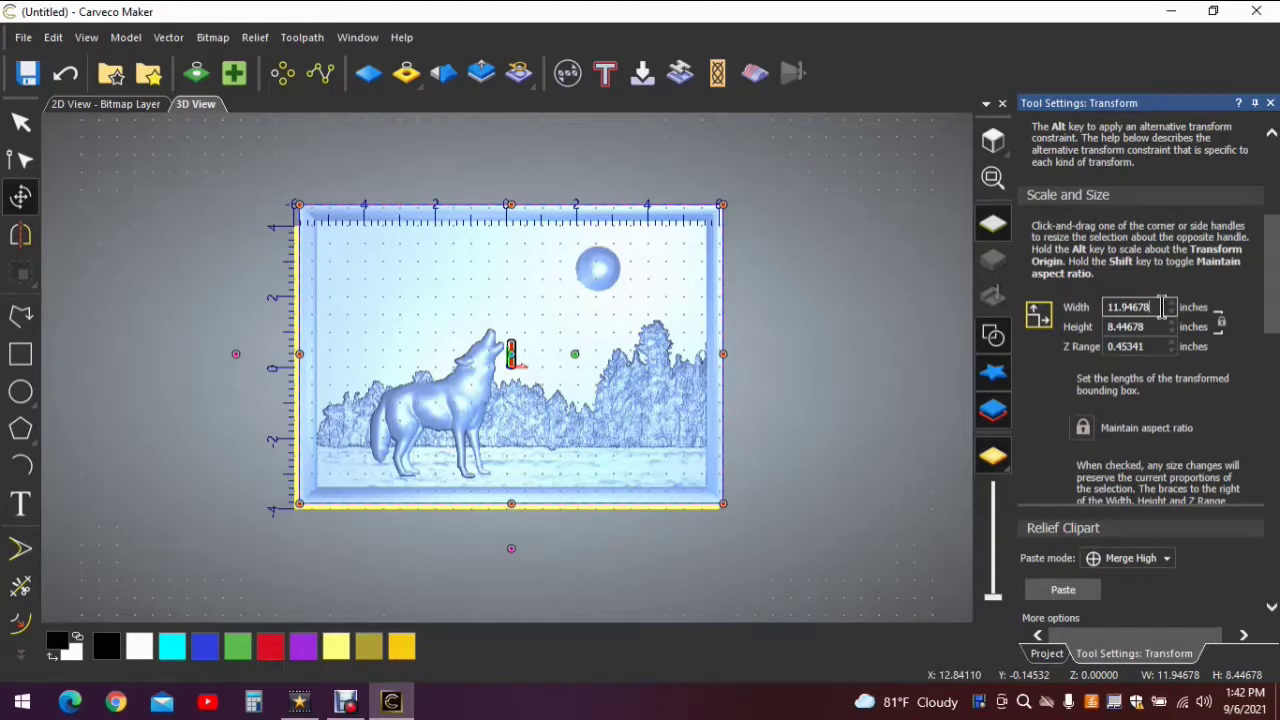
{"action": "key", "text": "BackSpace"}
{"action": "key", "text": "BackSpace"}
{"action": "key", "text": "BackSpace"}
{"action": "key", "text": "BackSpace"}
{"action": "key", "text": "BackSpace"}
{"action": "type", "text": "12"}
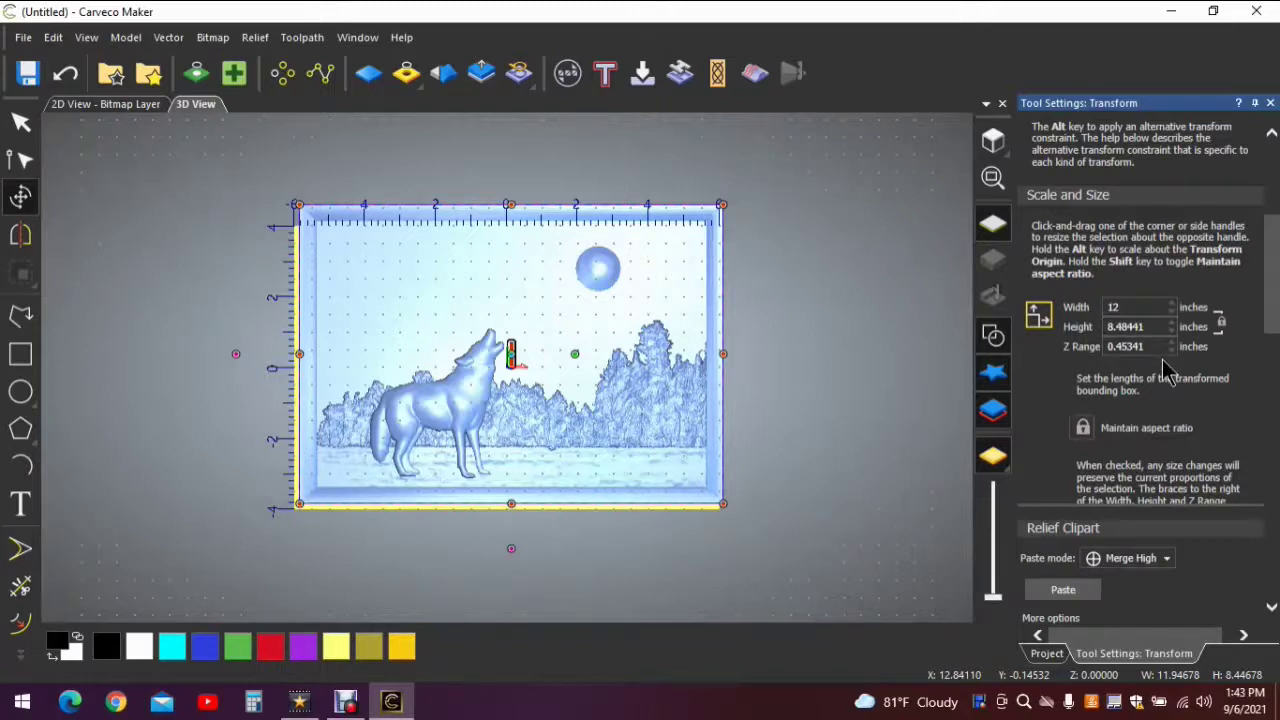
{"action": "left_click", "coordinate": [1082, 432]}
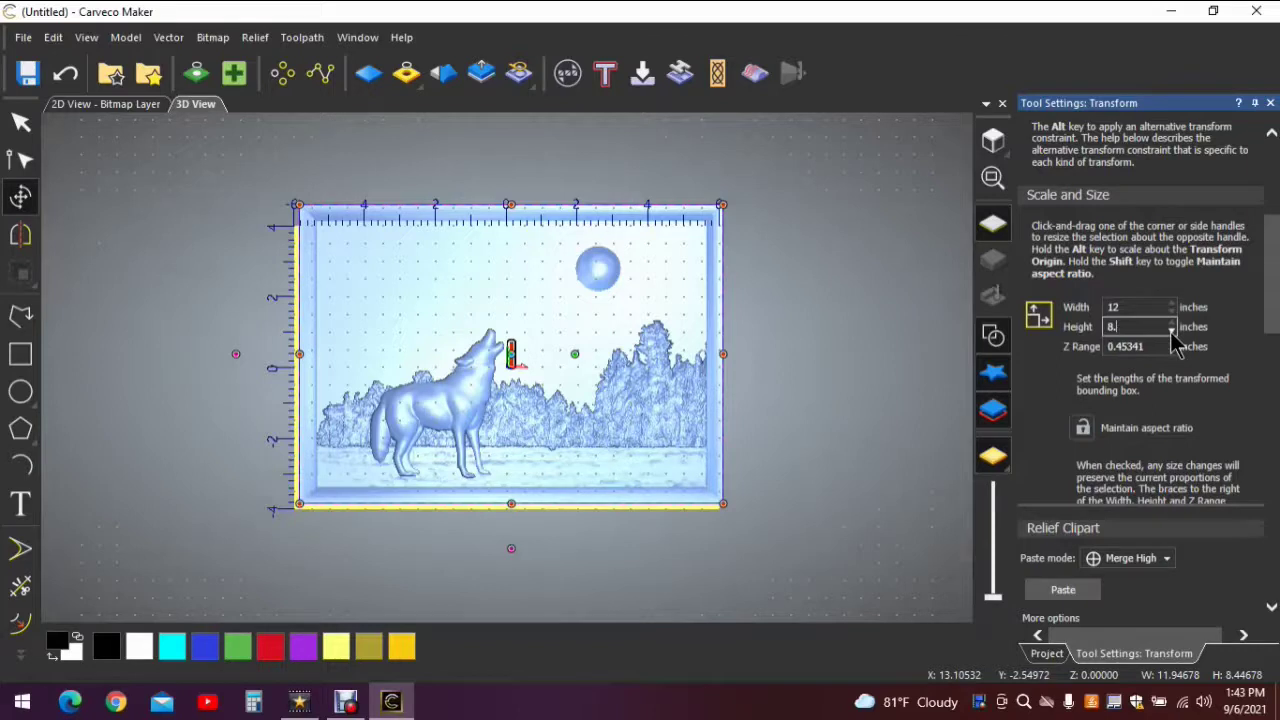
{"action": "scroll", "coordinate": [1150, 440], "scroll_direction": "down", "scroll_amount": 5}
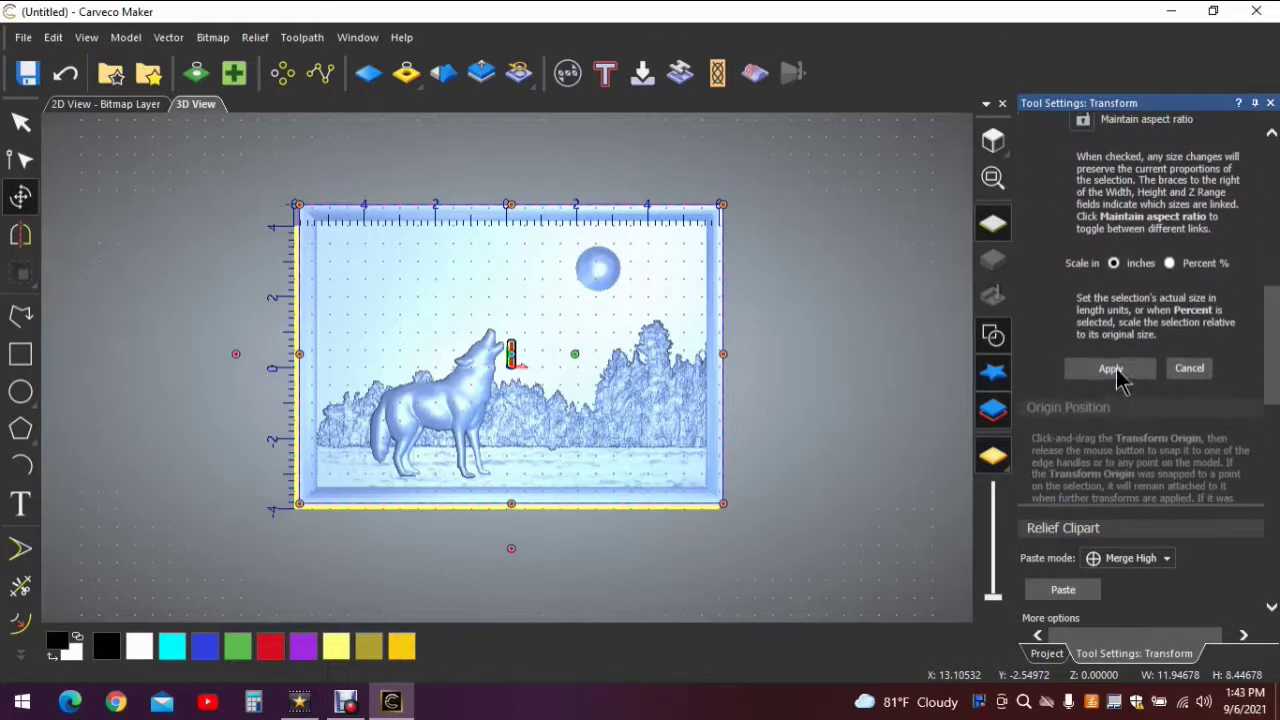
{"action": "left_click", "coordinate": [1110, 369]}
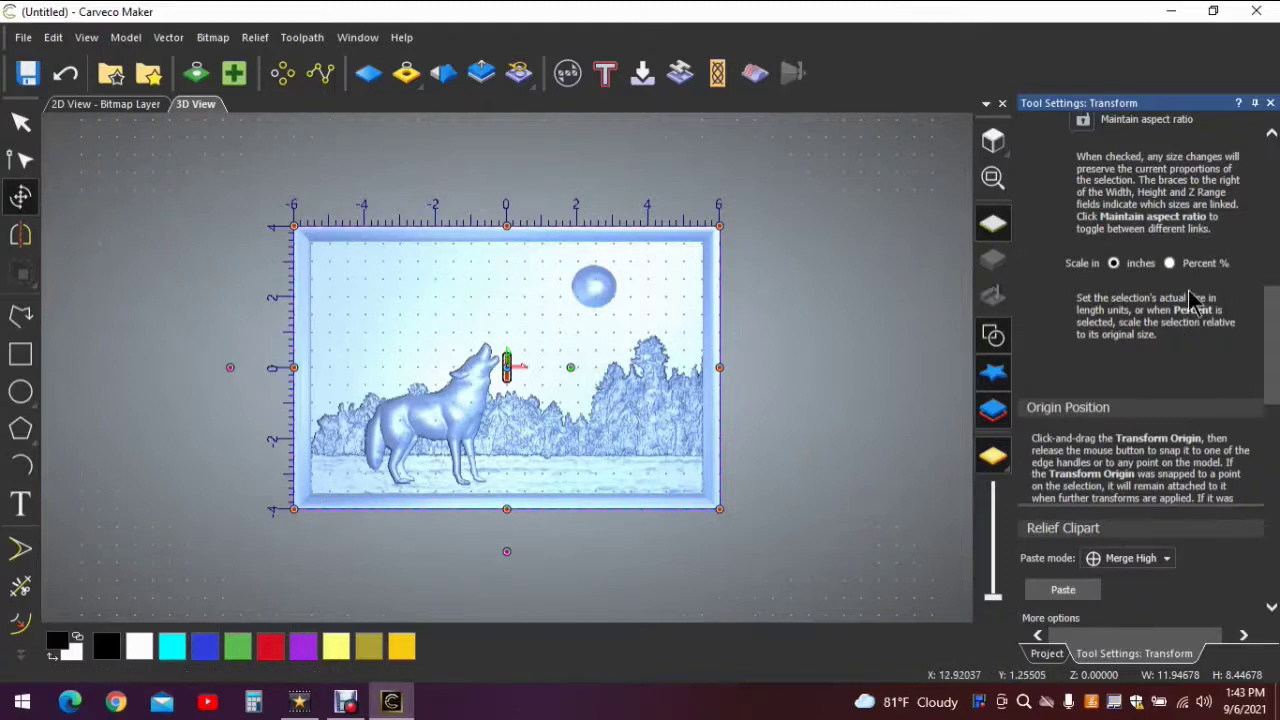
- Apply the transform and paste the wolf clipart into the relief with Merge High
{"action": "scroll", "coordinate": [1190, 295], "scroll_direction": "up", "scroll_amount": 2}
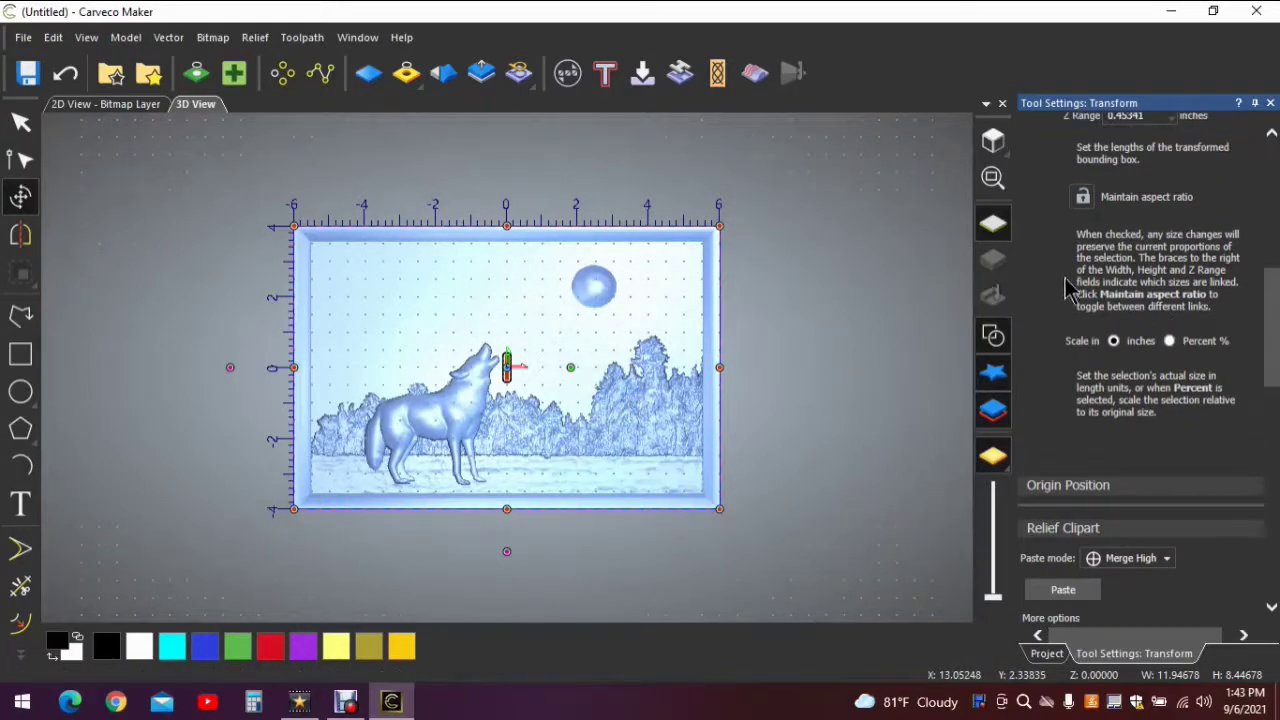
{"action": "scroll", "coordinate": [1110, 265], "scroll_direction": "up", "scroll_amount": 2}
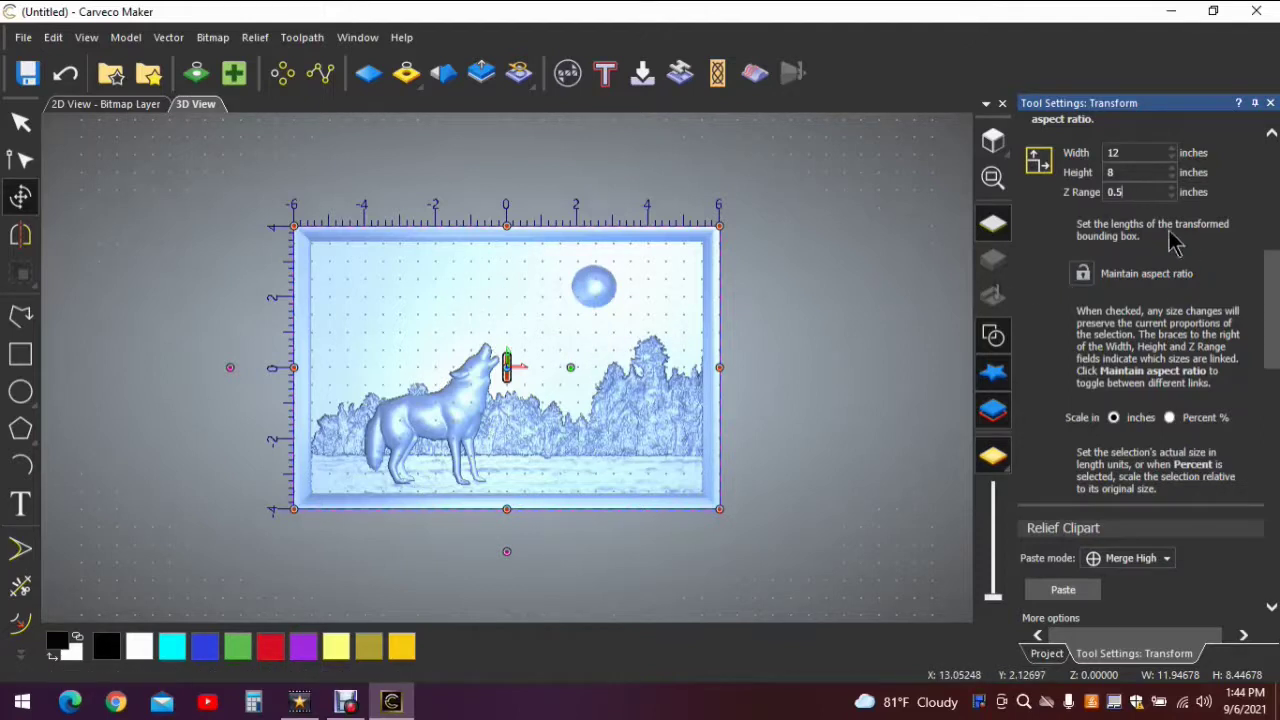
{"action": "scroll", "coordinate": [1175, 240], "scroll_direction": "down", "scroll_amount": 3}
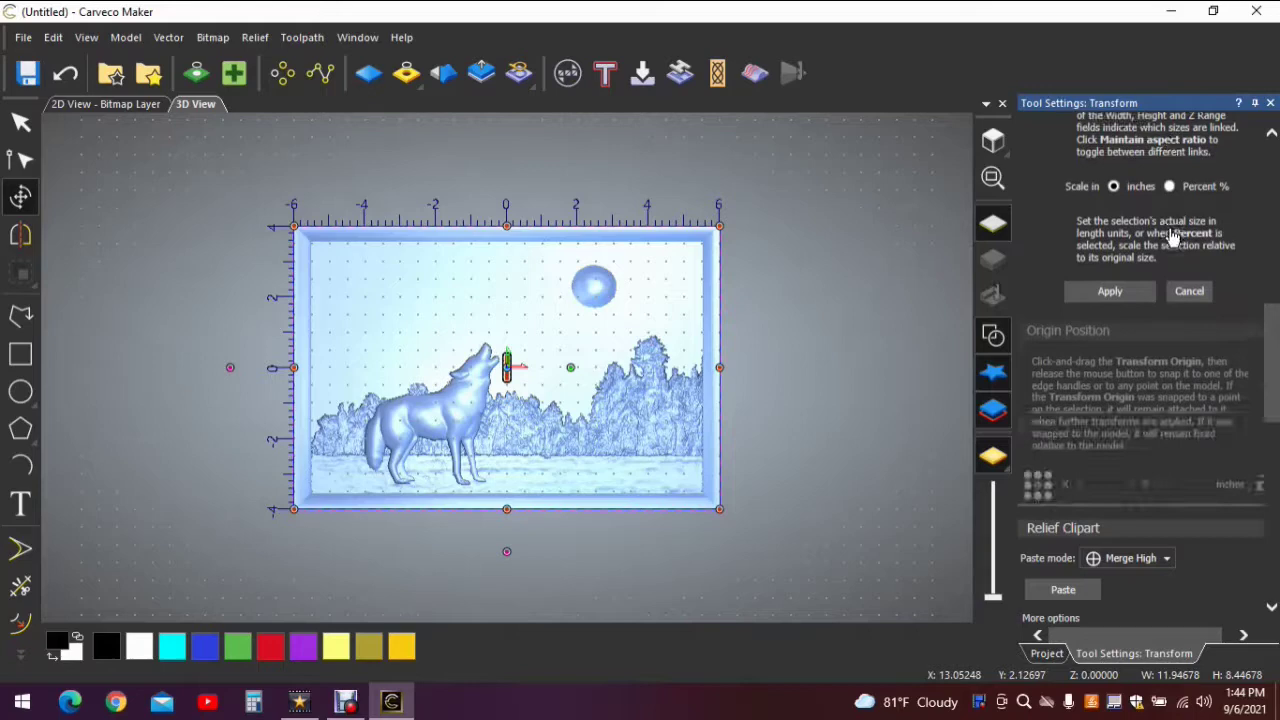
{"action": "left_click", "coordinate": [1111, 292]}
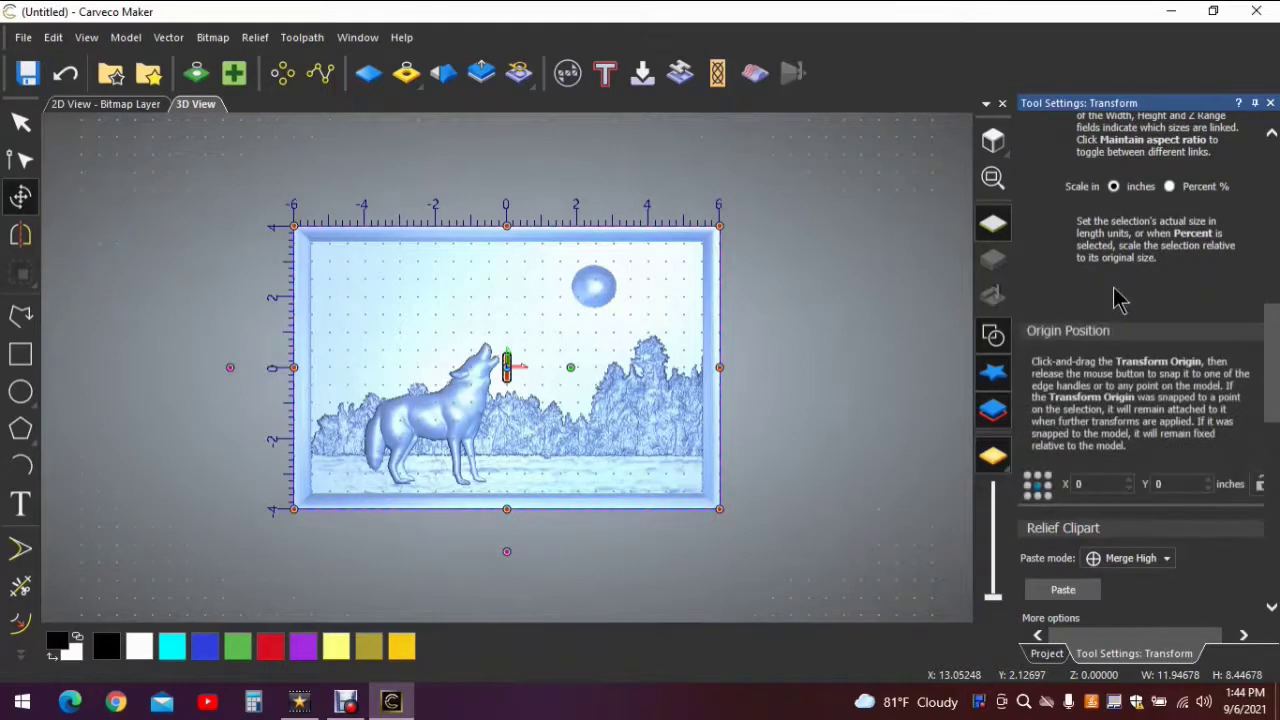
{"action": "scroll", "coordinate": [1125, 300], "scroll_direction": "up", "scroll_amount": 6}
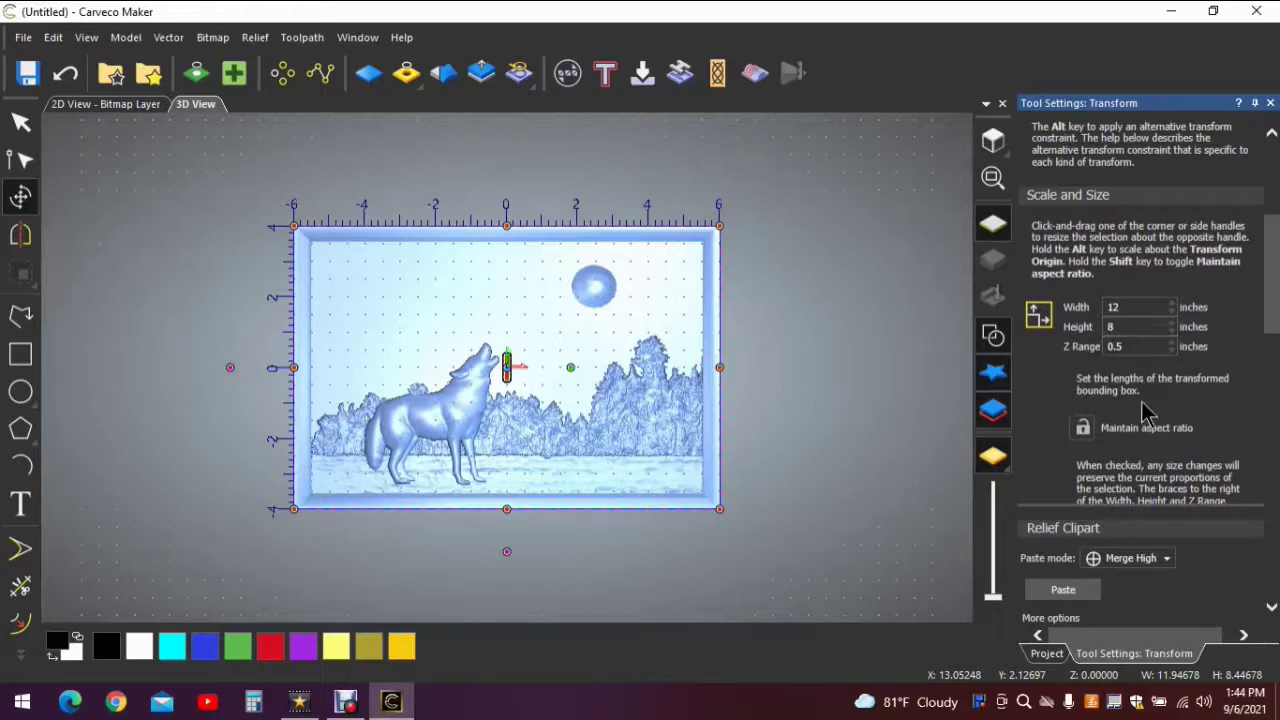
{"action": "scroll", "coordinate": [1158, 375], "scroll_direction": "down", "scroll_amount": 6}
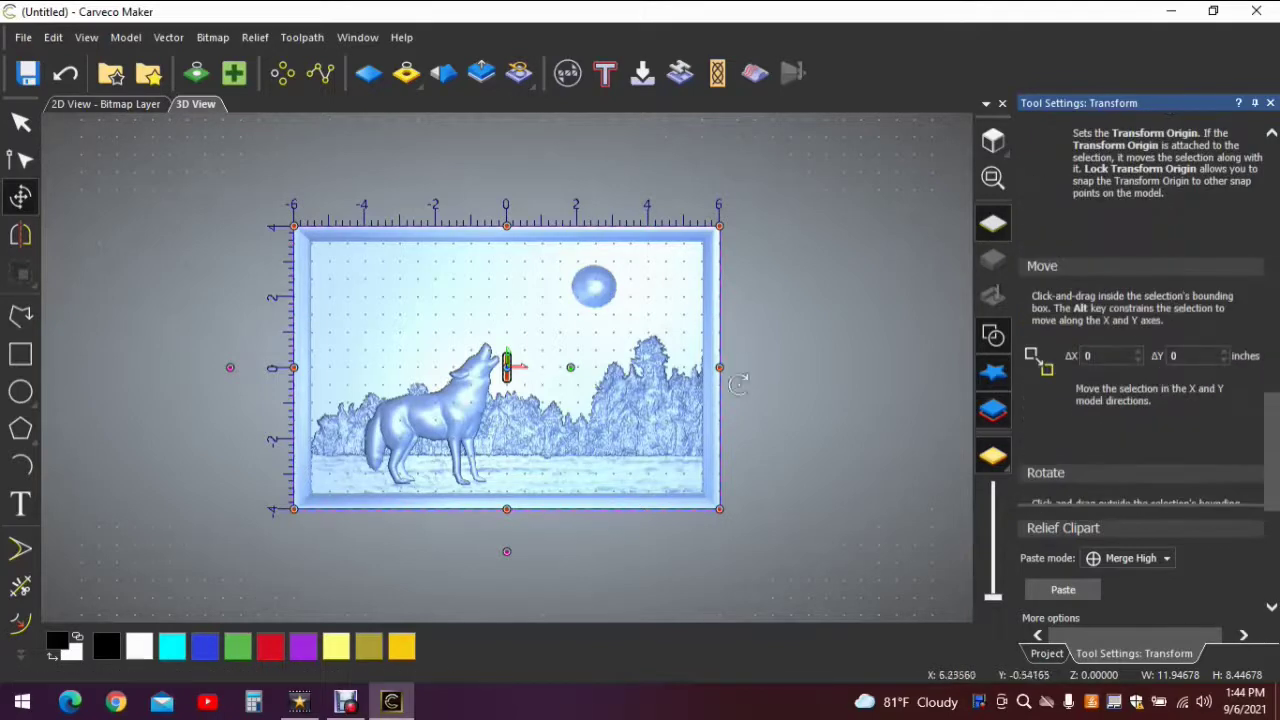
{"action": "scroll", "coordinate": [812, 393], "scroll_direction": "down", "scroll_amount": 2}
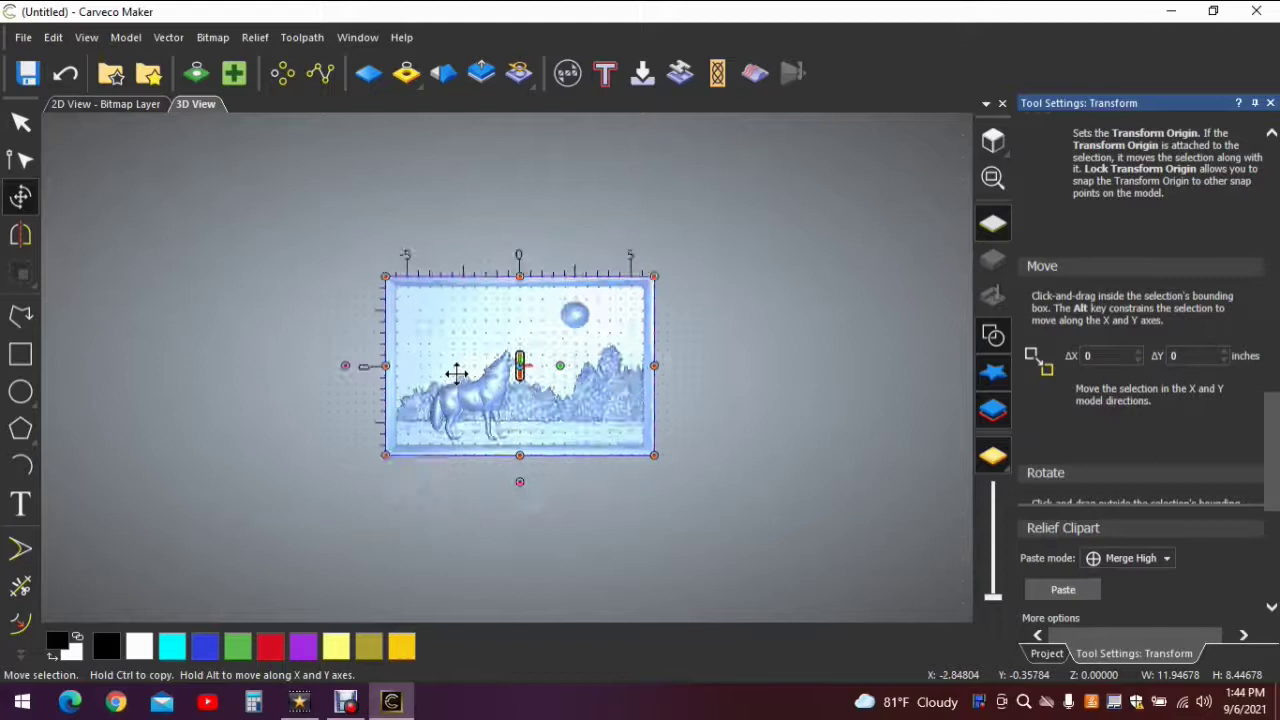
{"action": "scroll", "coordinate": [457, 371], "scroll_direction": "up", "scroll_amount": 2}
{"action": "scroll", "coordinate": [1190, 313], "scroll_direction": "down", "scroll_amount": 3}
{"action": "scroll", "coordinate": [1190, 313], "scroll_direction": "down", "scroll_amount": 1}
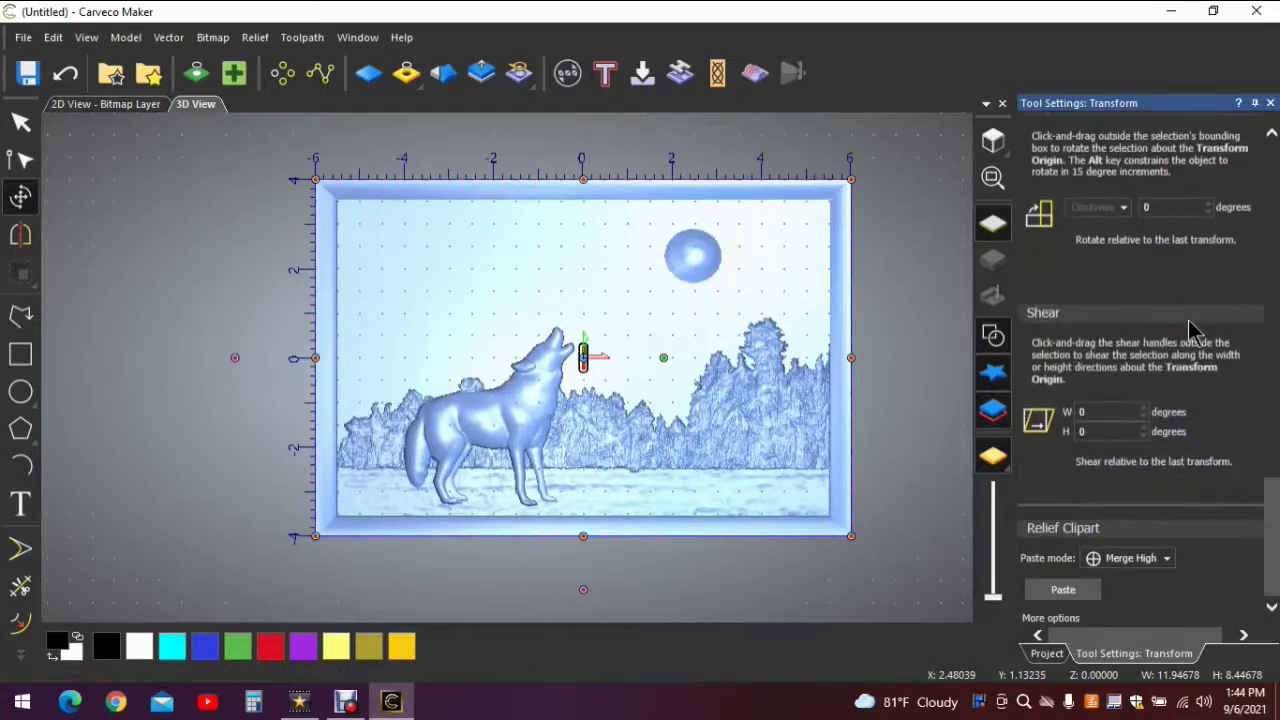
{"action": "left_click", "coordinate": [1064, 591]}
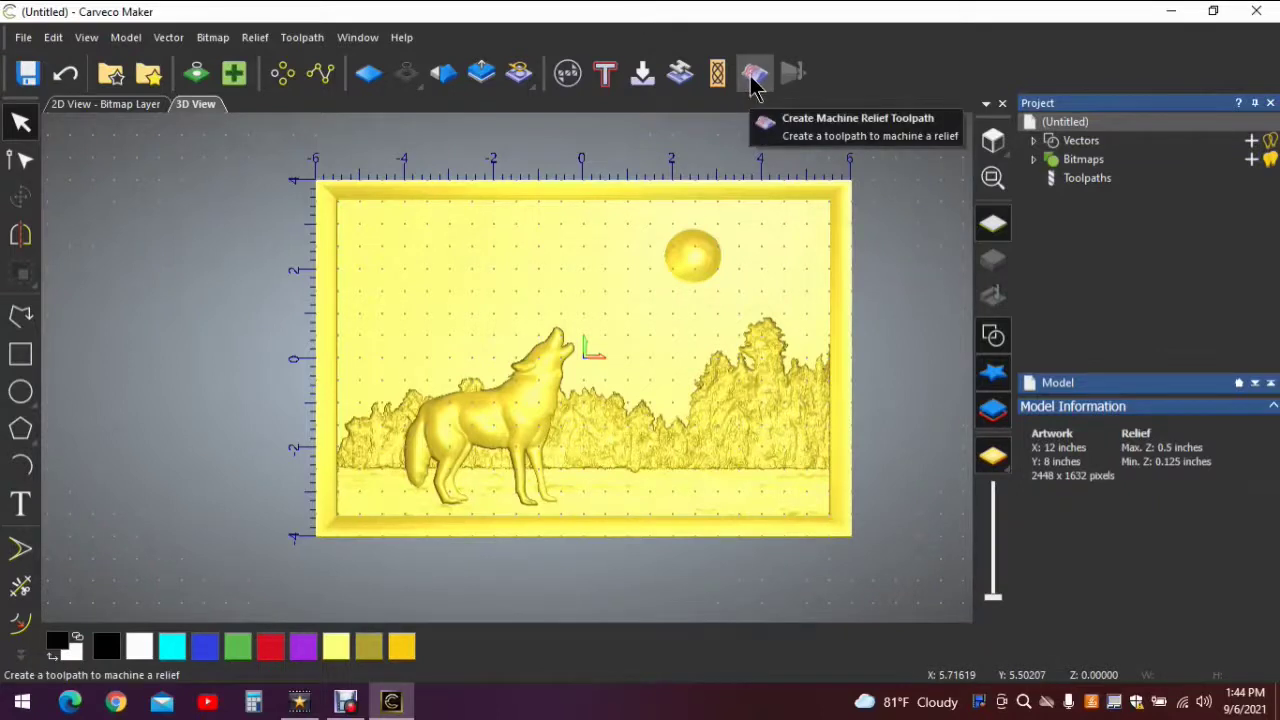
- Switch to top view and bring up the Machine Relief settings
{"action": "left_click", "coordinate": [994, 141]}
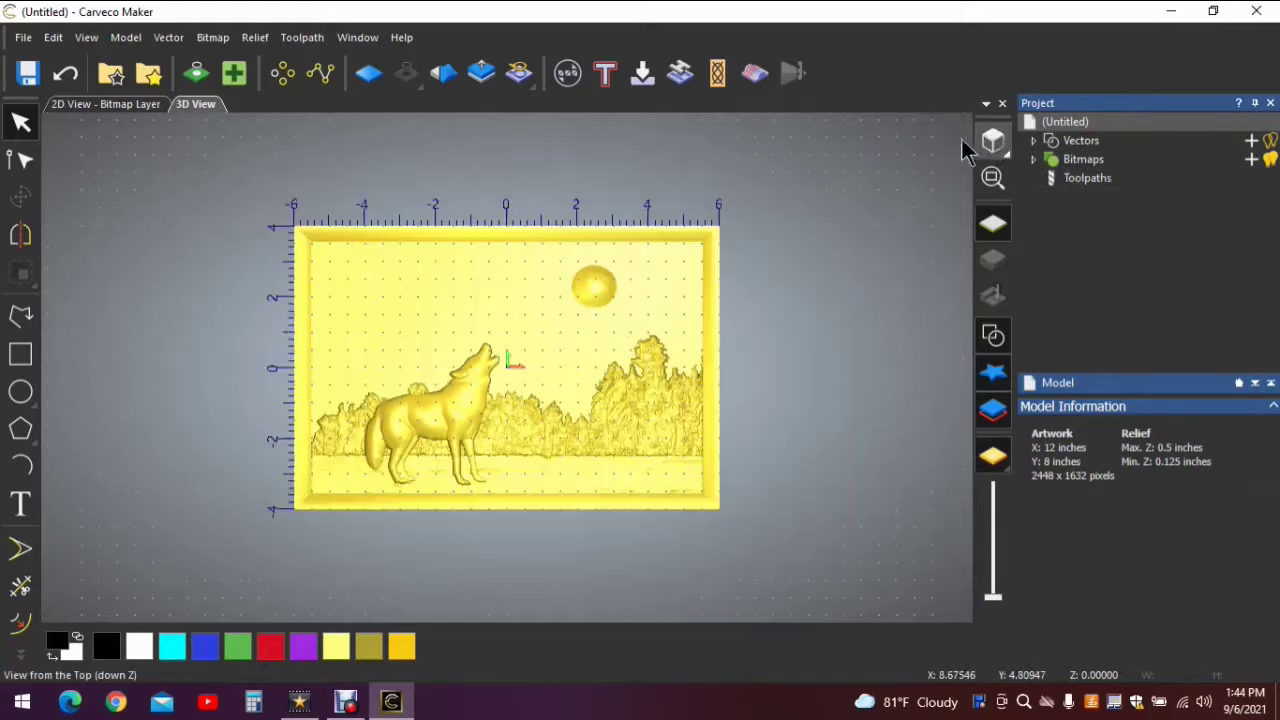
{"action": "left_click", "coordinate": [762, 76]}
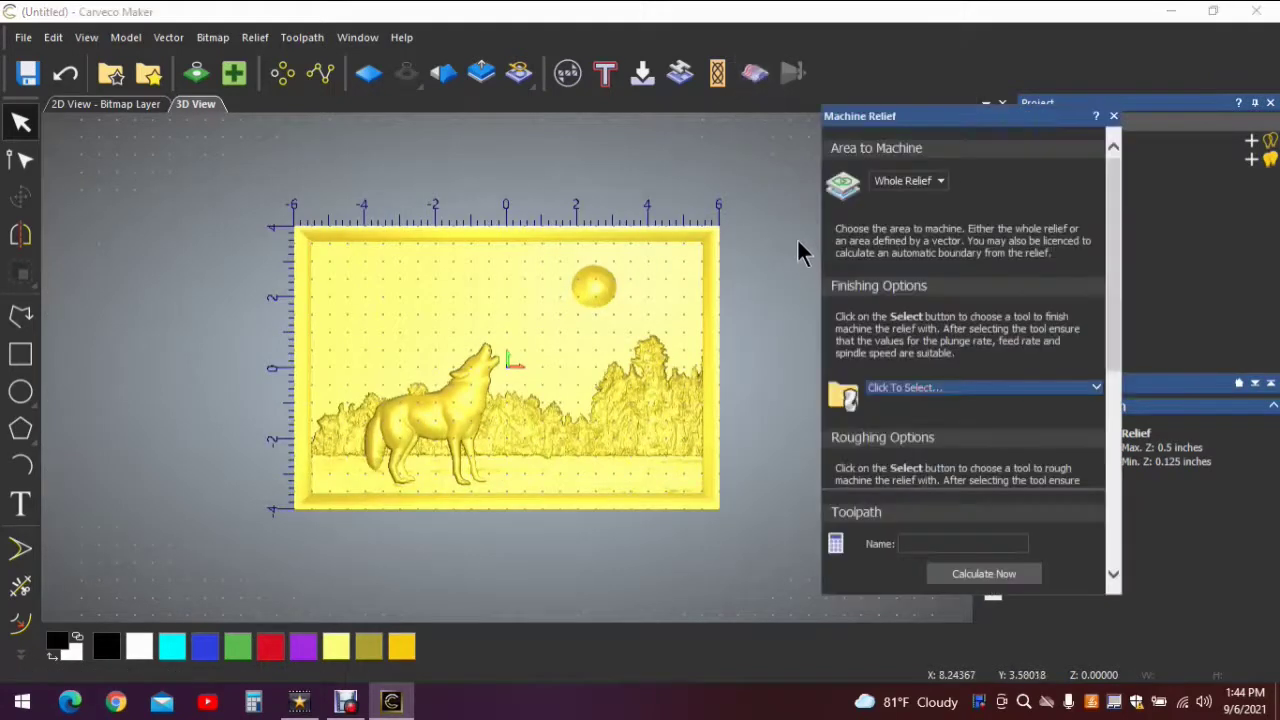
- Choose Ball Nose 1/4 Inch as the finishing tool with 0.02-inch stepover
{"action": "left_click", "coordinate": [1005, 389]}
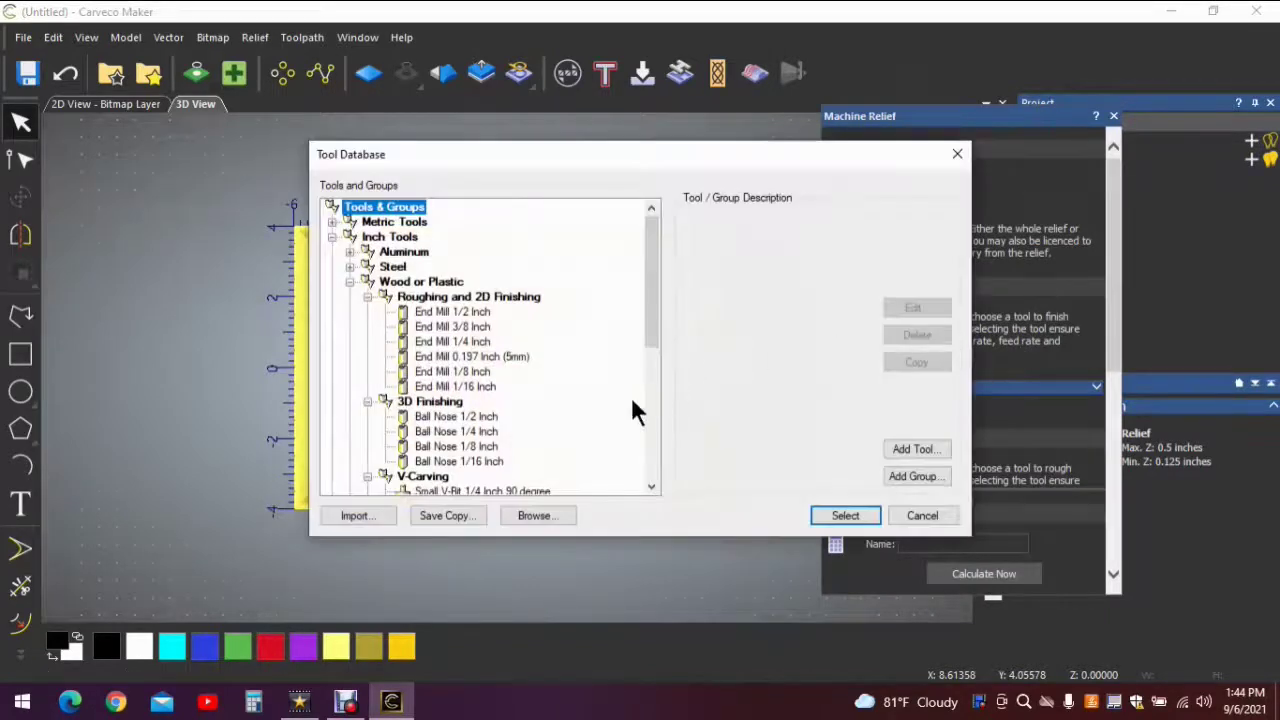
{"action": "left_click", "coordinate": [481, 431]}
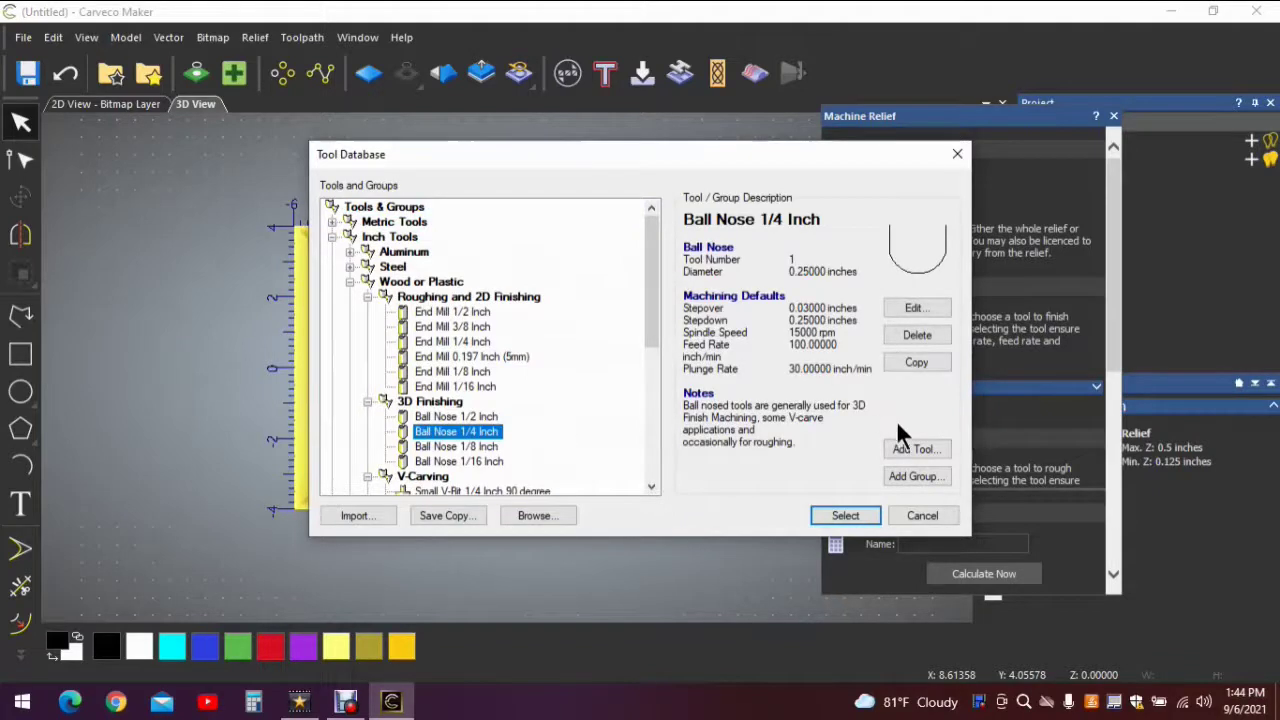
{"action": "left_click", "coordinate": [845, 516]}
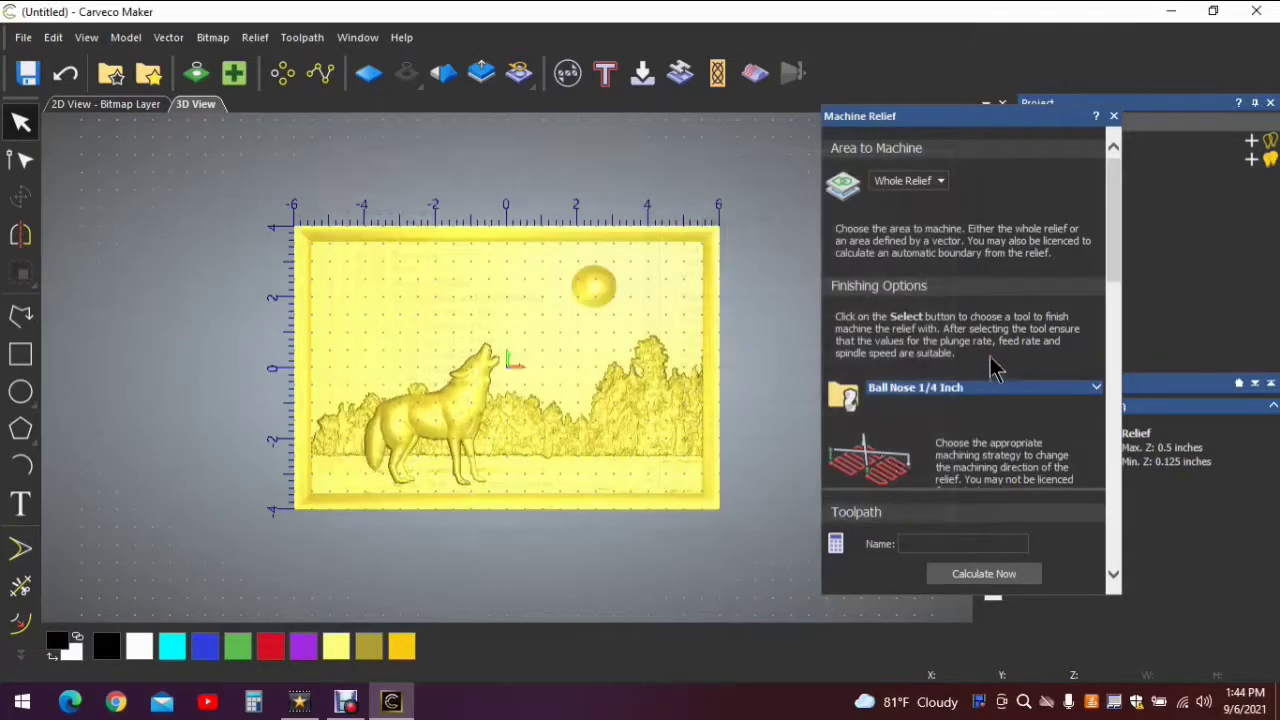
{"action": "scroll", "coordinate": [995, 370], "scroll_direction": "down", "scroll_amount": 1}
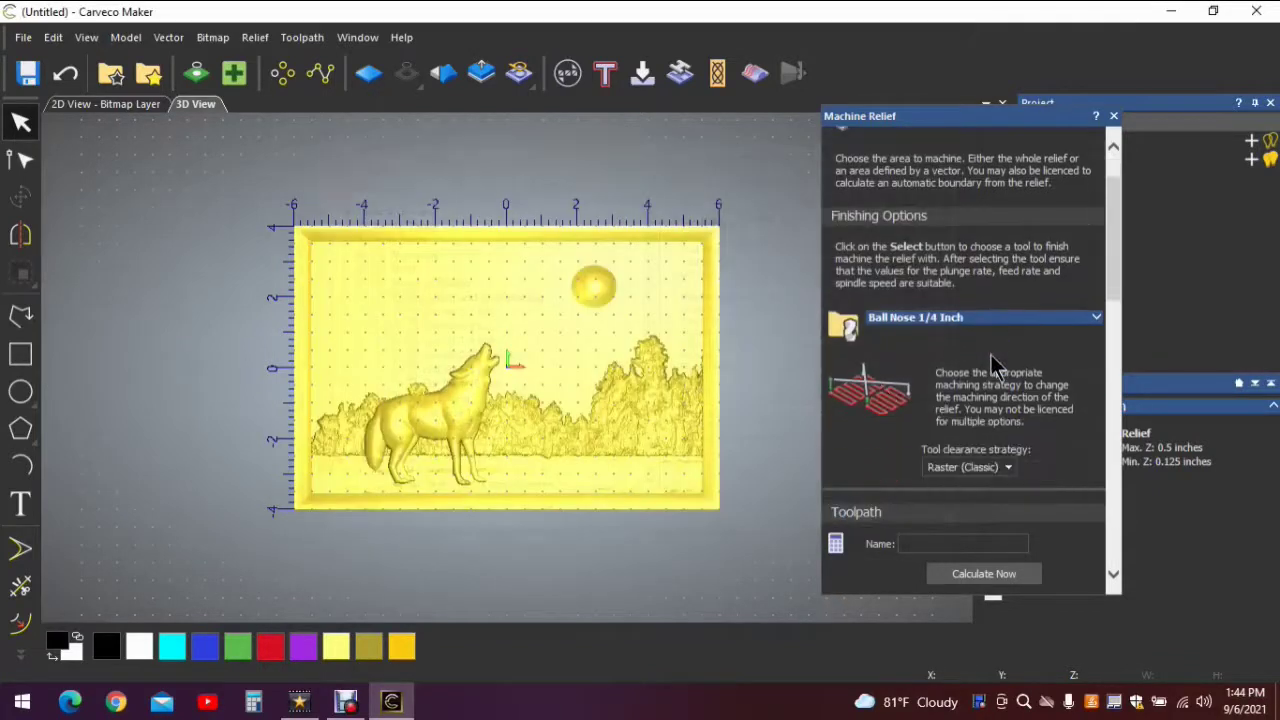
{"action": "left_click", "coordinate": [1072, 322]}
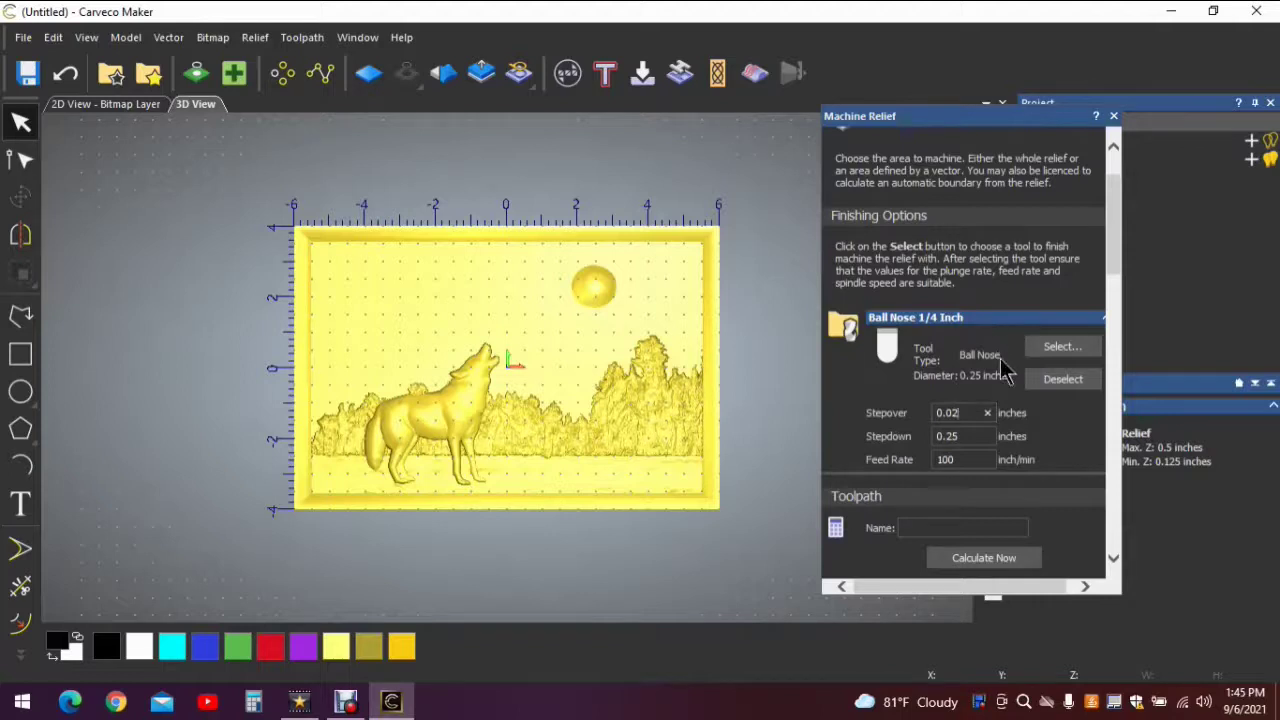
{"action": "scroll", "coordinate": [997, 362], "scroll_direction": "down", "scroll_amount": 1}
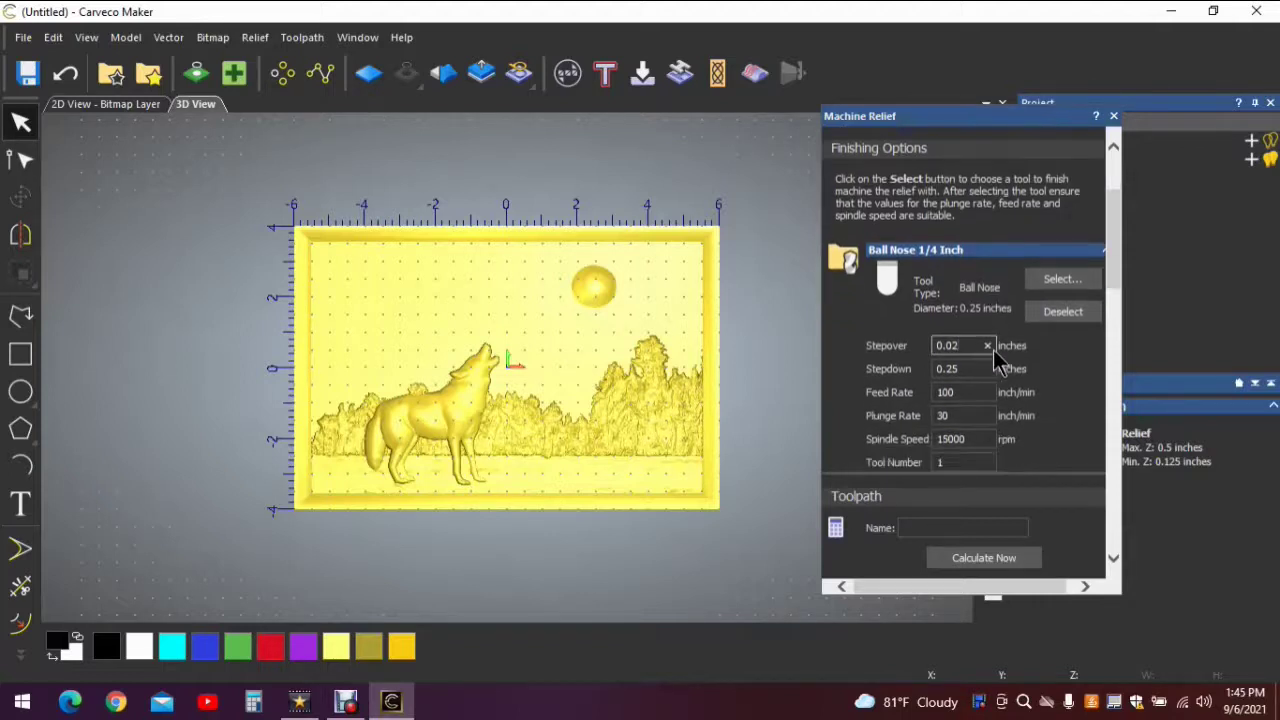
{"action": "scroll", "coordinate": [997, 362], "scroll_direction": "down", "scroll_amount": 2}
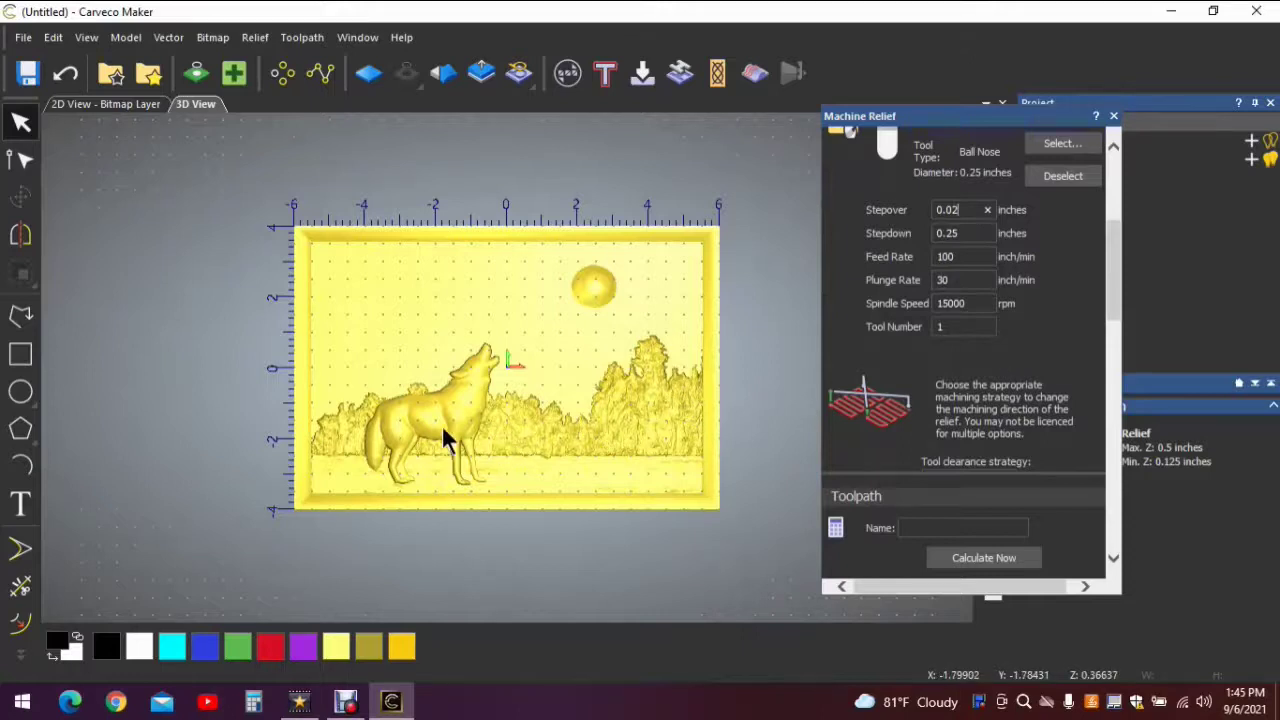
{"action": "scroll", "coordinate": [1014, 380], "scroll_direction": "down", "scroll_amount": 5}
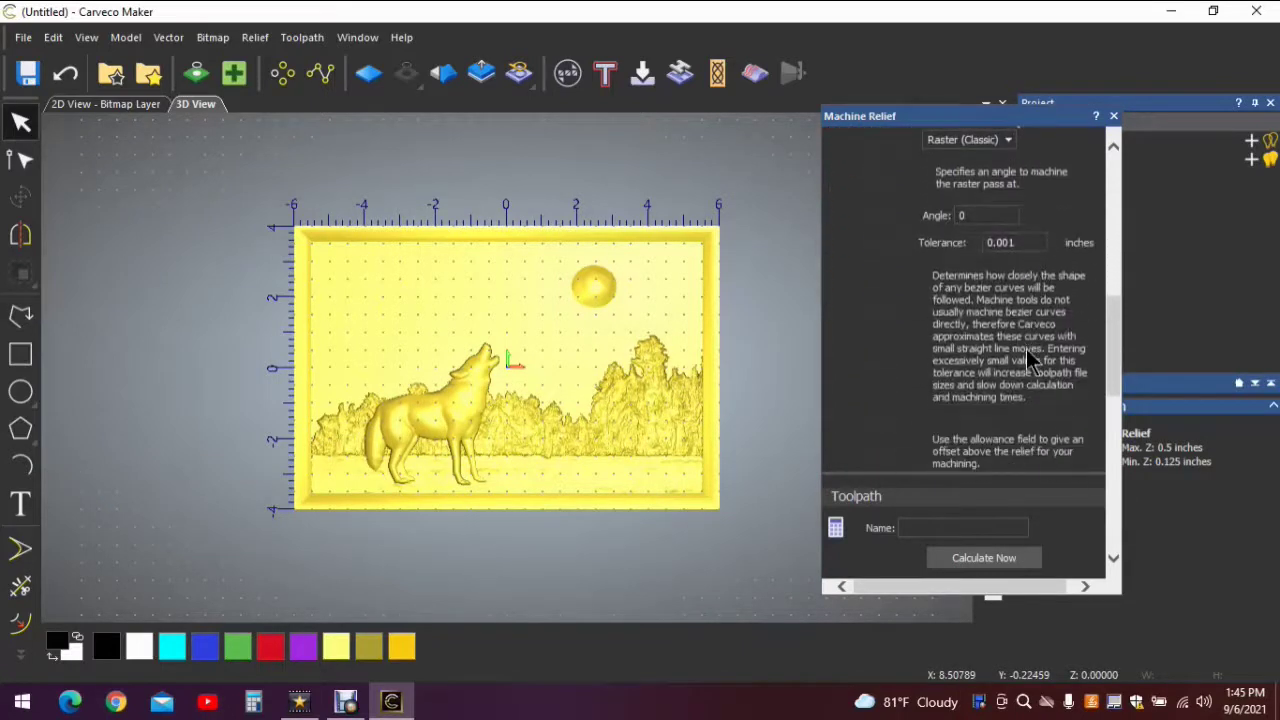
{"action": "scroll", "coordinate": [1030, 358], "scroll_direction": "down", "scroll_amount": 7}
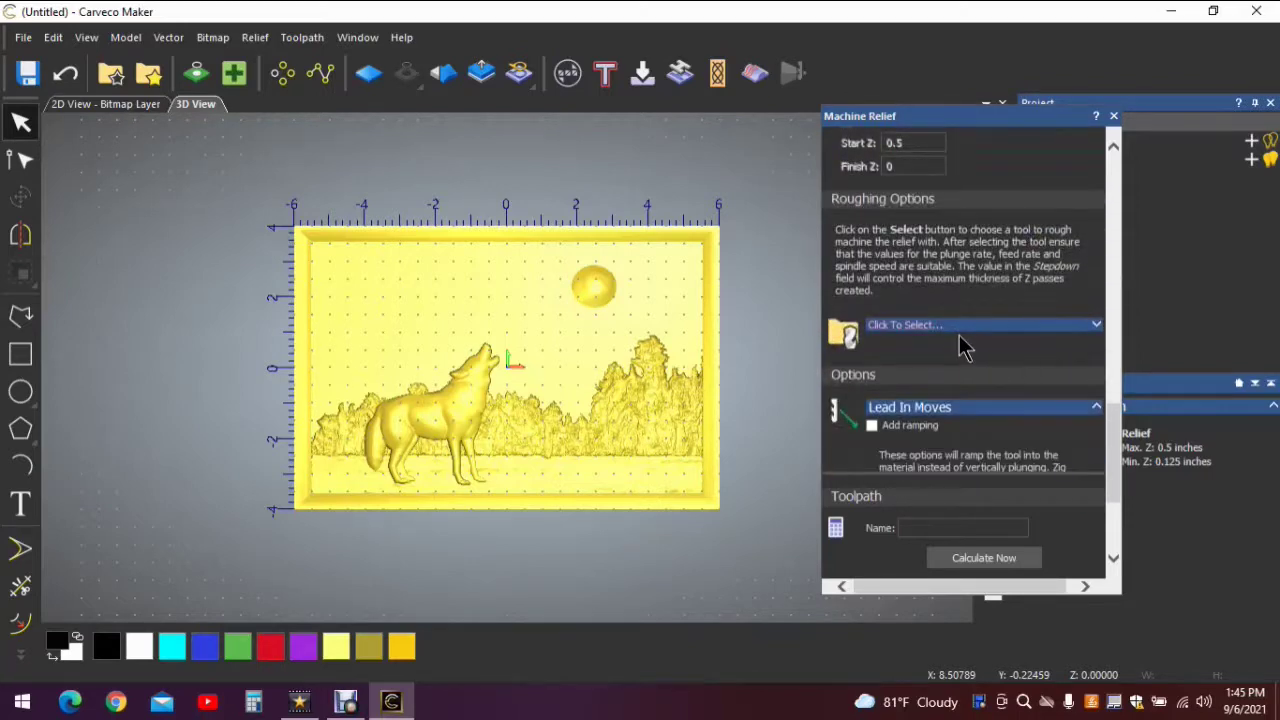
- Select End Mill 1/4 Inch for roughing and make the finishing tool number 2
{"action": "left_click", "coordinate": [949, 328]}
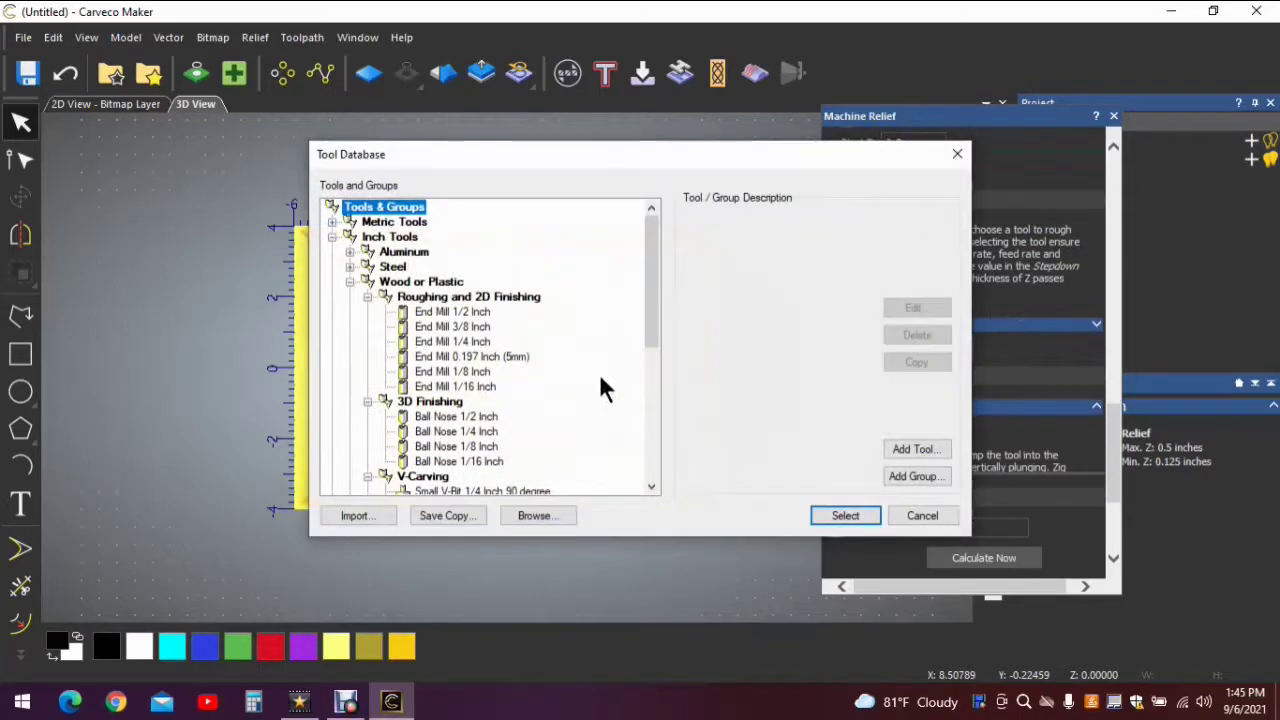
{"action": "left_click", "coordinate": [444, 344]}
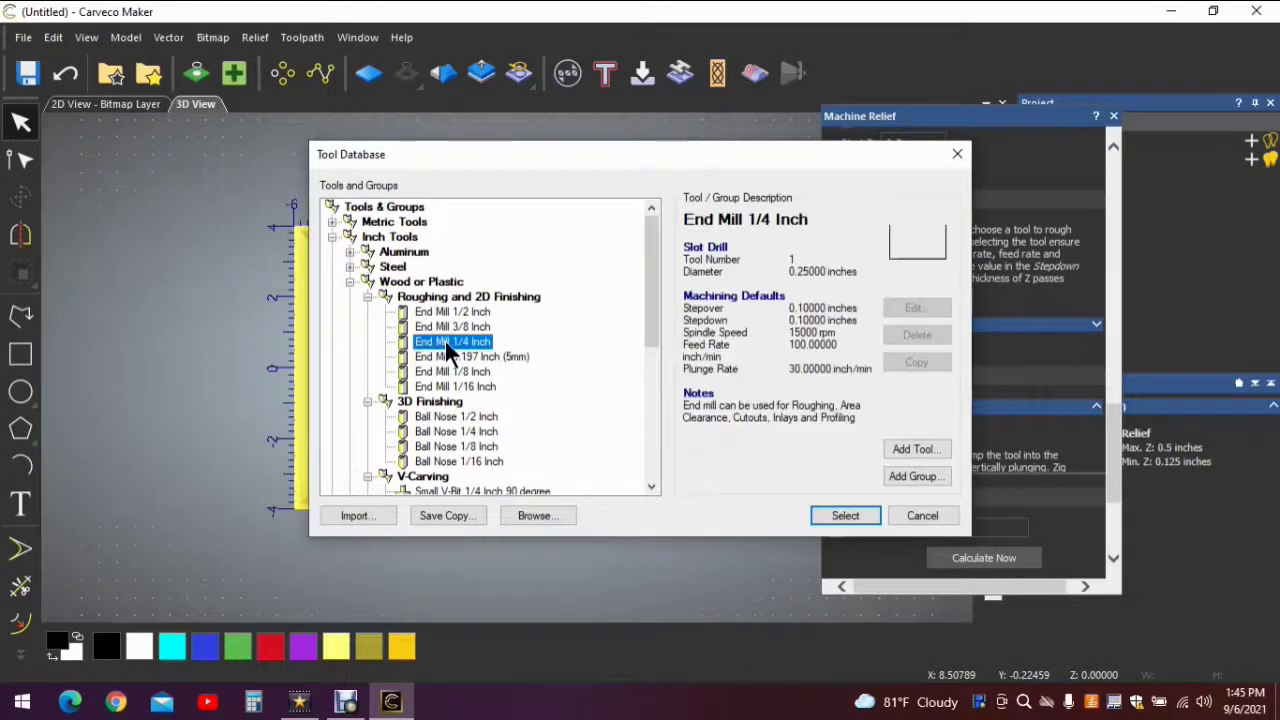
{"action": "left_click", "coordinate": [833, 520]}
{"action": "scroll", "coordinate": [1020, 418], "scroll_direction": "down", "scroll_amount": 3}
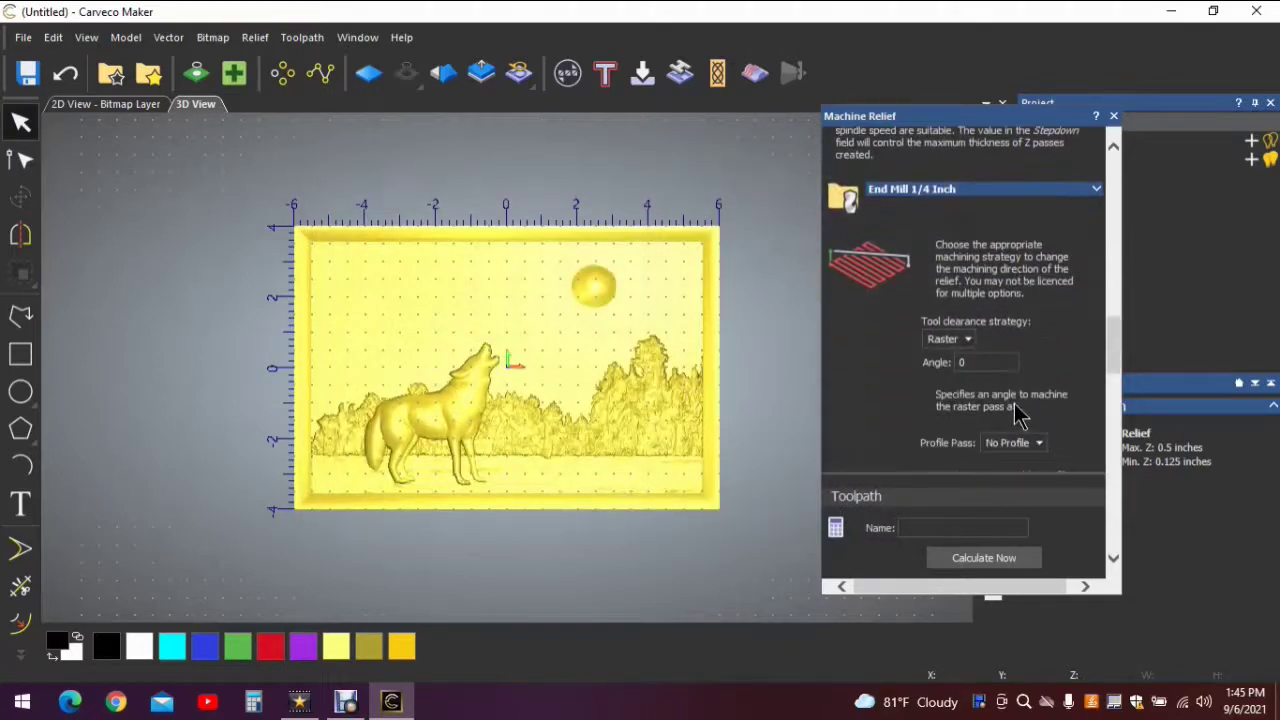
{"action": "scroll", "coordinate": [1013, 392], "scroll_direction": "up", "scroll_amount": 8}
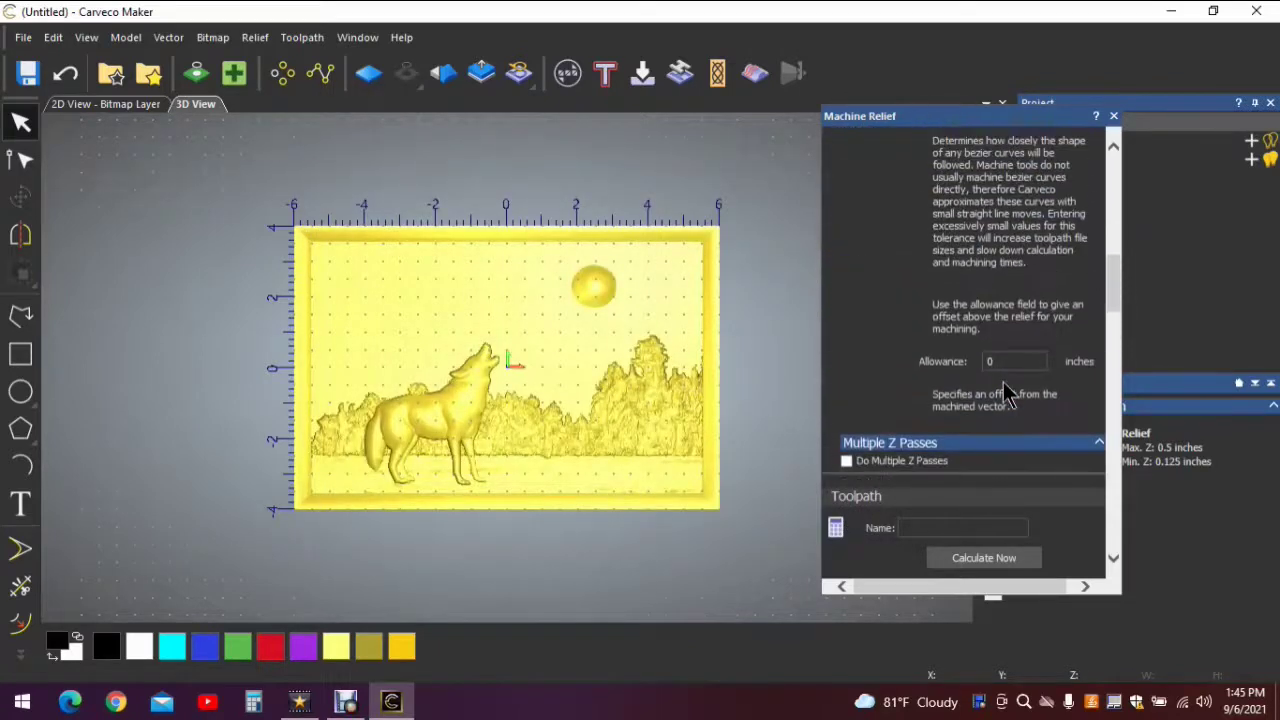
{"action": "scroll", "coordinate": [991, 368], "scroll_direction": "up", "scroll_amount": 6}
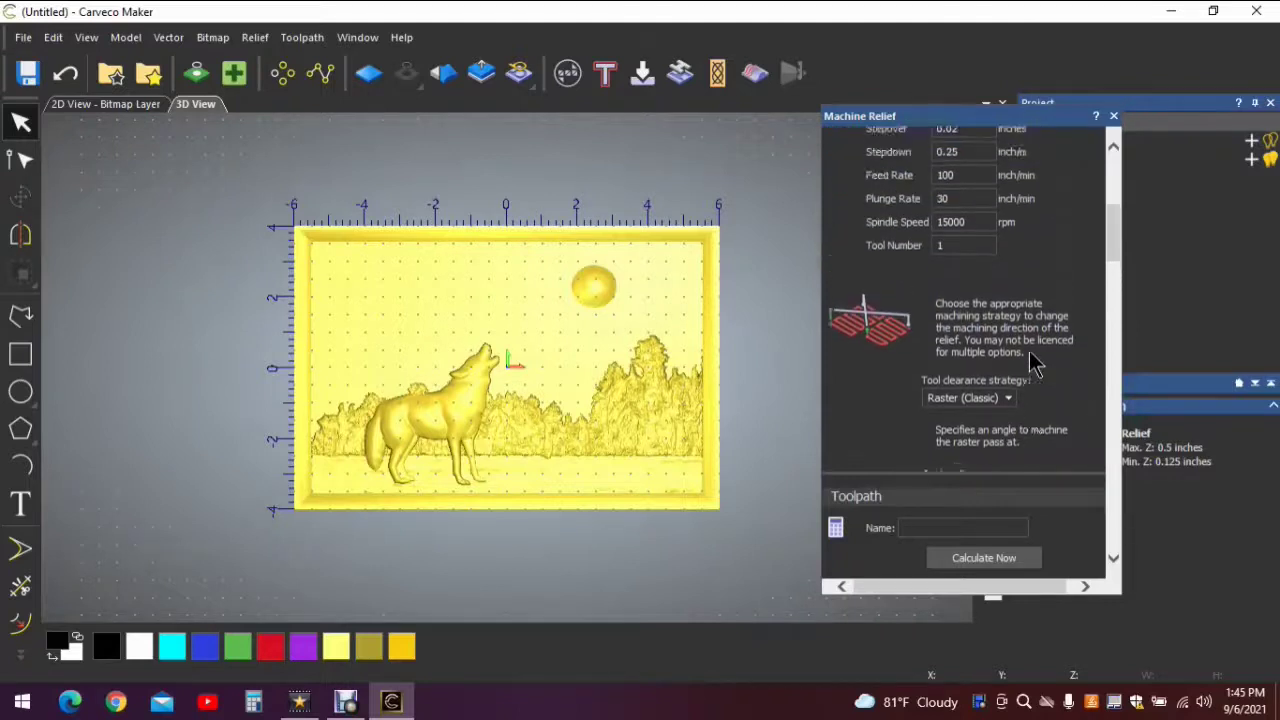
{"action": "scroll", "coordinate": [1036, 265], "scroll_direction": "up", "scroll_amount": 2}
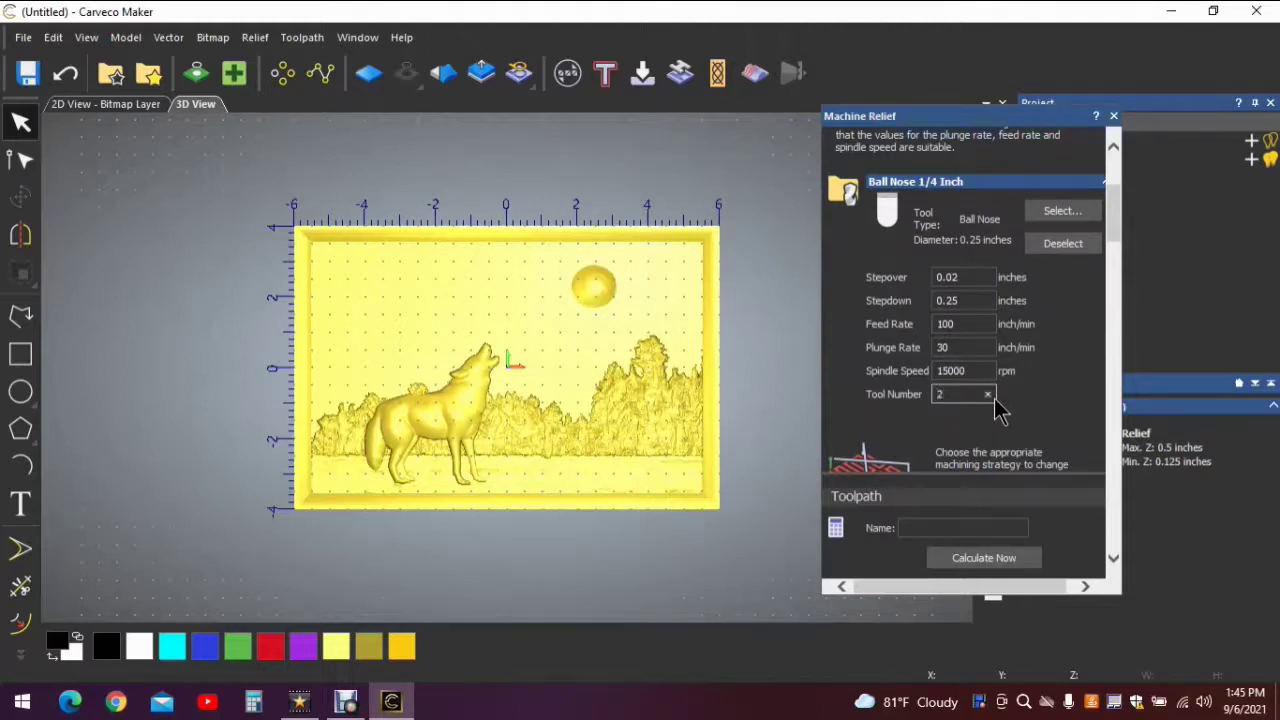
{"action": "key", "text": "Return"}
{"action": "scroll", "coordinate": [995, 394], "scroll_direction": "down", "scroll_amount": 8}
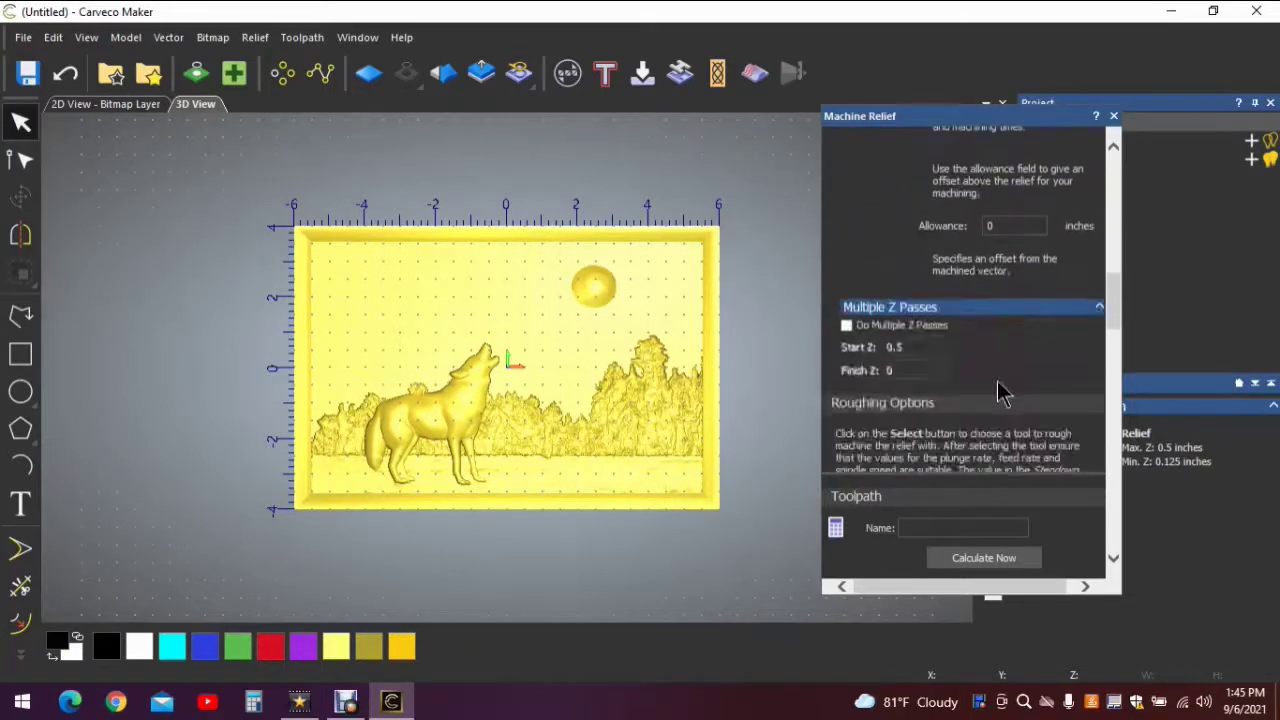
{"action": "scroll", "coordinate": [997, 345], "scroll_direction": "down", "scroll_amount": 4}
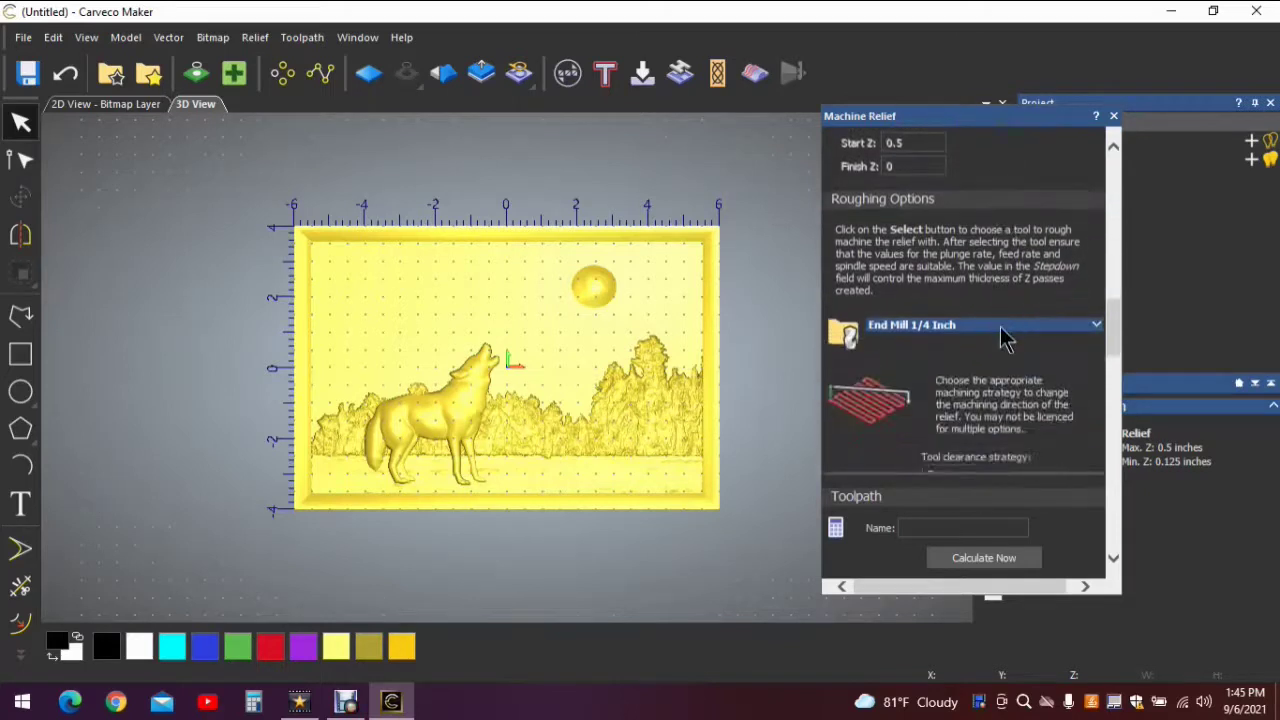
{"action": "scroll", "coordinate": [1010, 333], "scroll_direction": "down", "scroll_amount": 2}
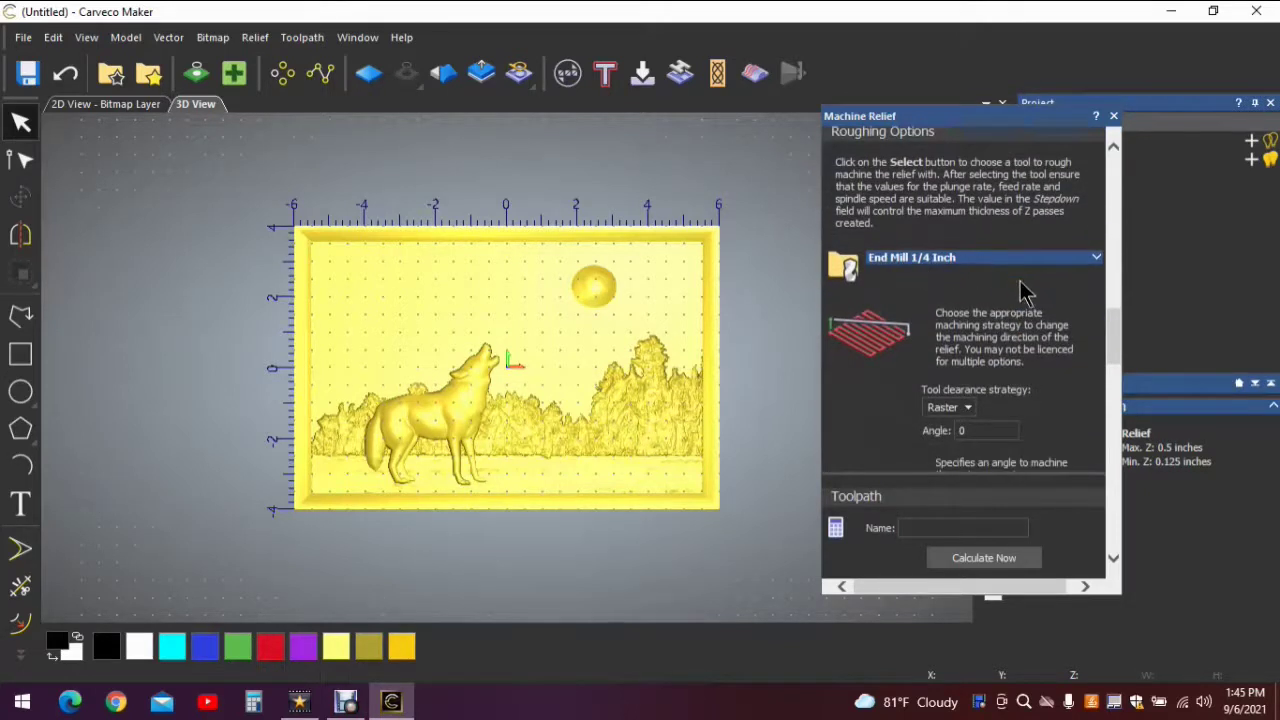
{"action": "scroll", "coordinate": [1005, 300], "scroll_direction": "down", "scroll_amount": 8}
{"action": "scroll", "coordinate": [1010, 340], "scroll_direction": "down", "scroll_amount": 2}
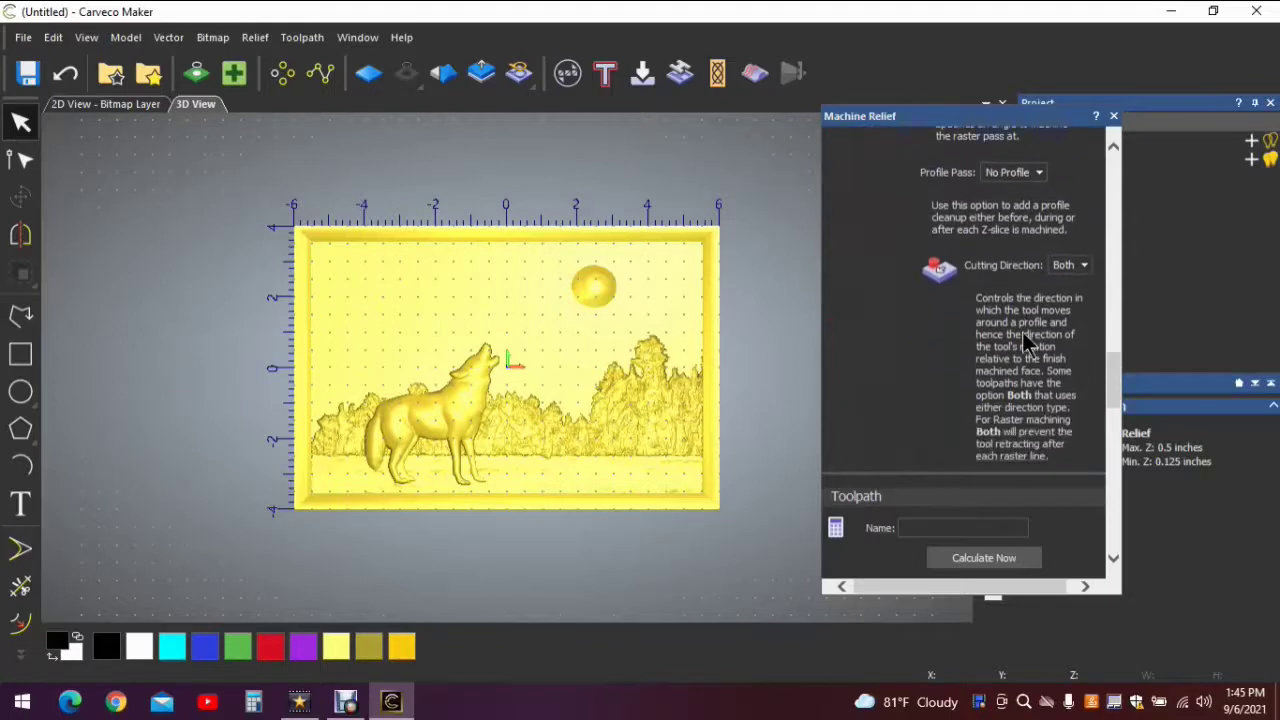
{"action": "scroll", "coordinate": [1023, 340], "scroll_direction": "down", "scroll_amount": 4}
{"action": "scroll", "coordinate": [1022, 334], "scroll_direction": "up", "scroll_amount": 15}
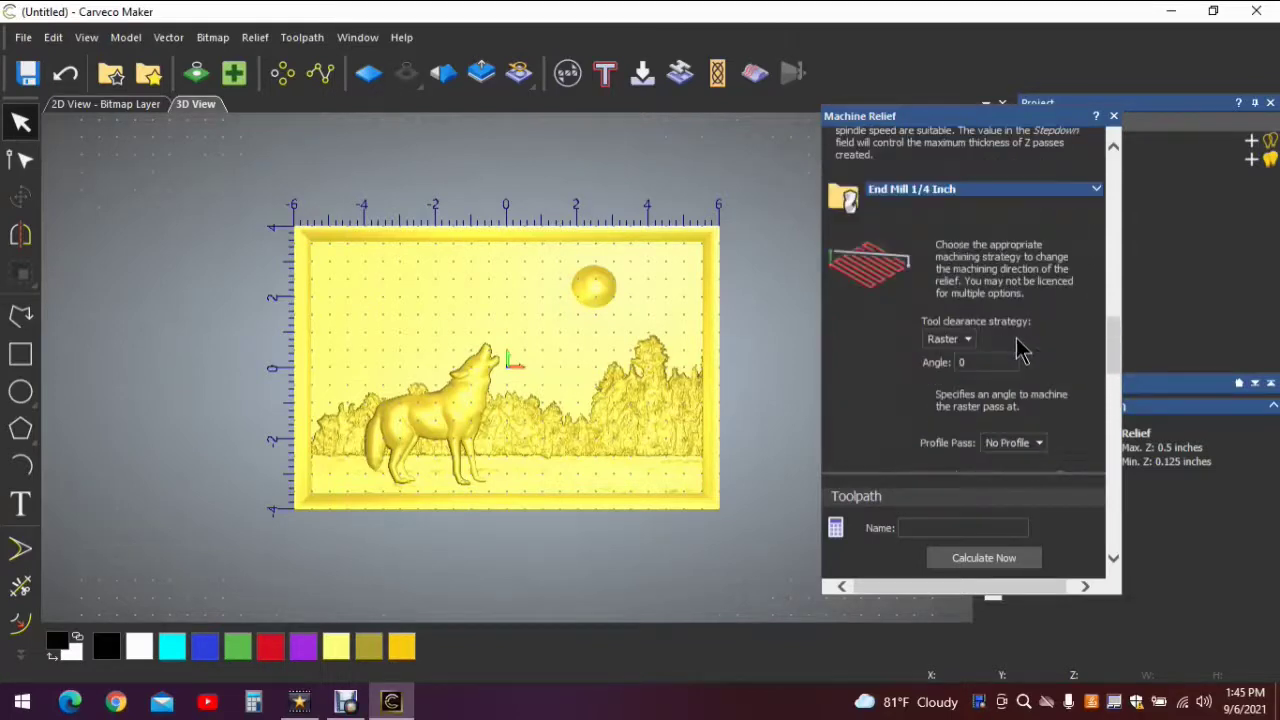
{"action": "scroll", "coordinate": [1005, 355], "scroll_direction": "up", "scroll_amount": 20}
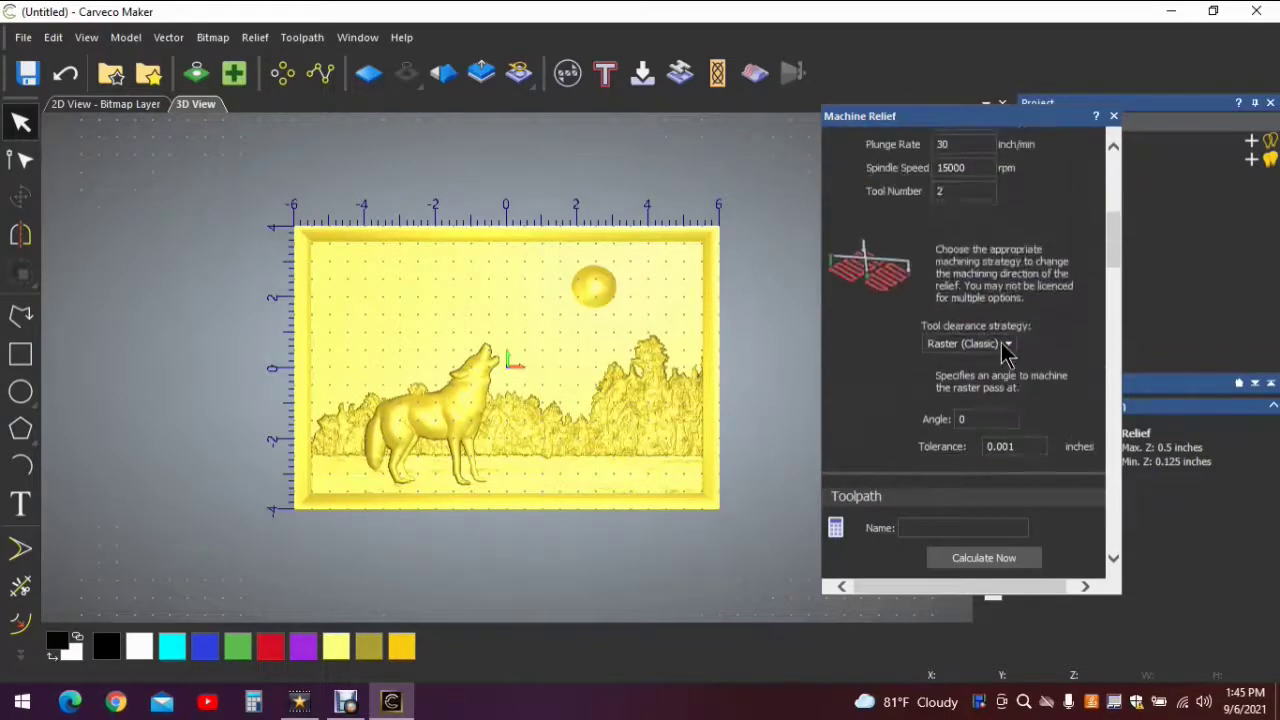
{"action": "scroll", "coordinate": [1005, 355], "scroll_direction": "down", "scroll_amount": 4}
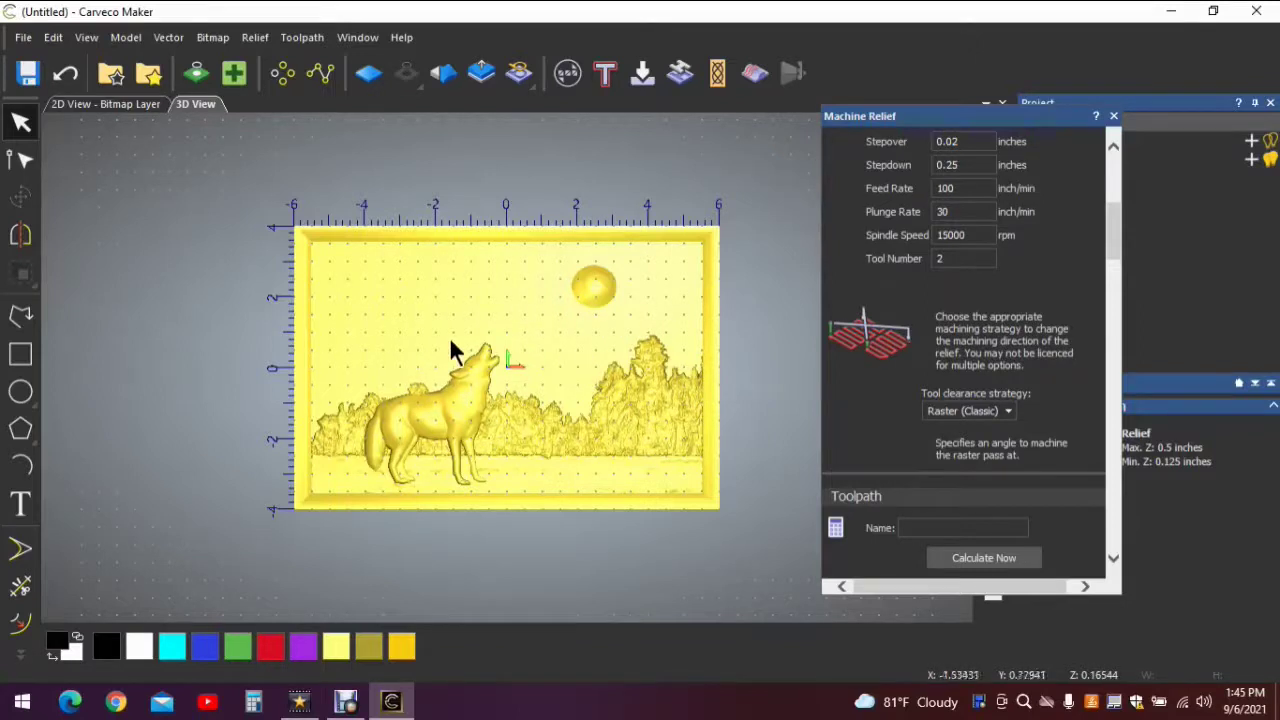
{"action": "scroll", "coordinate": [978, 350], "scroll_direction": "down", "scroll_amount": 5}
{"action": "scroll", "coordinate": [985, 349], "scroll_direction": "down", "scroll_amount": 10}
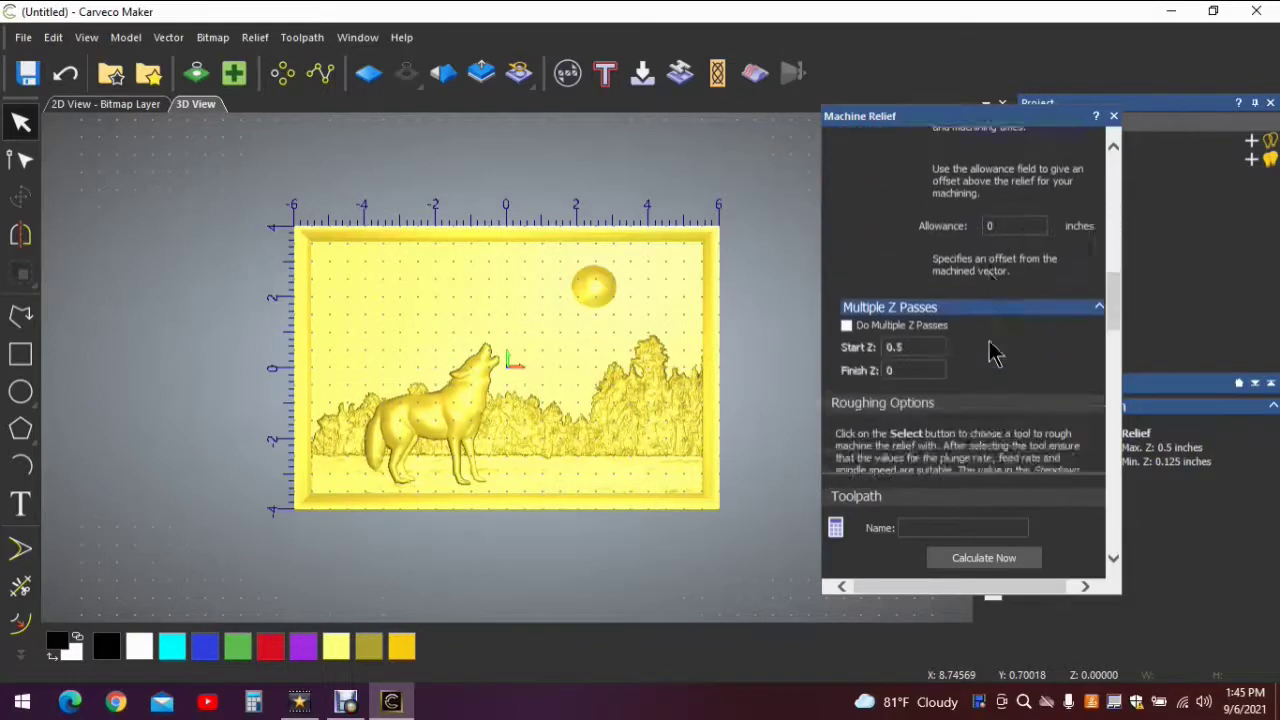
{"action": "scroll", "coordinate": [1015, 338], "scroll_direction": "down", "scroll_amount": 8}
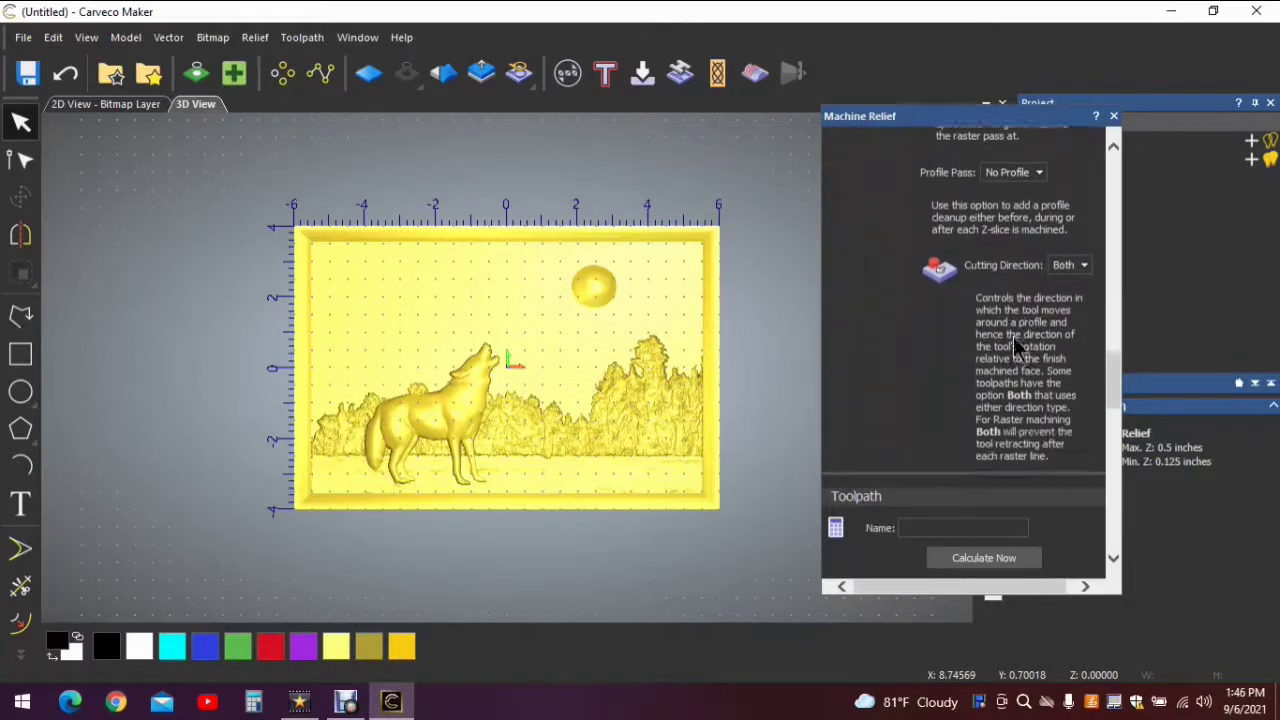
{"action": "scroll", "coordinate": [1025, 335], "scroll_direction": "down", "scroll_amount": 10}
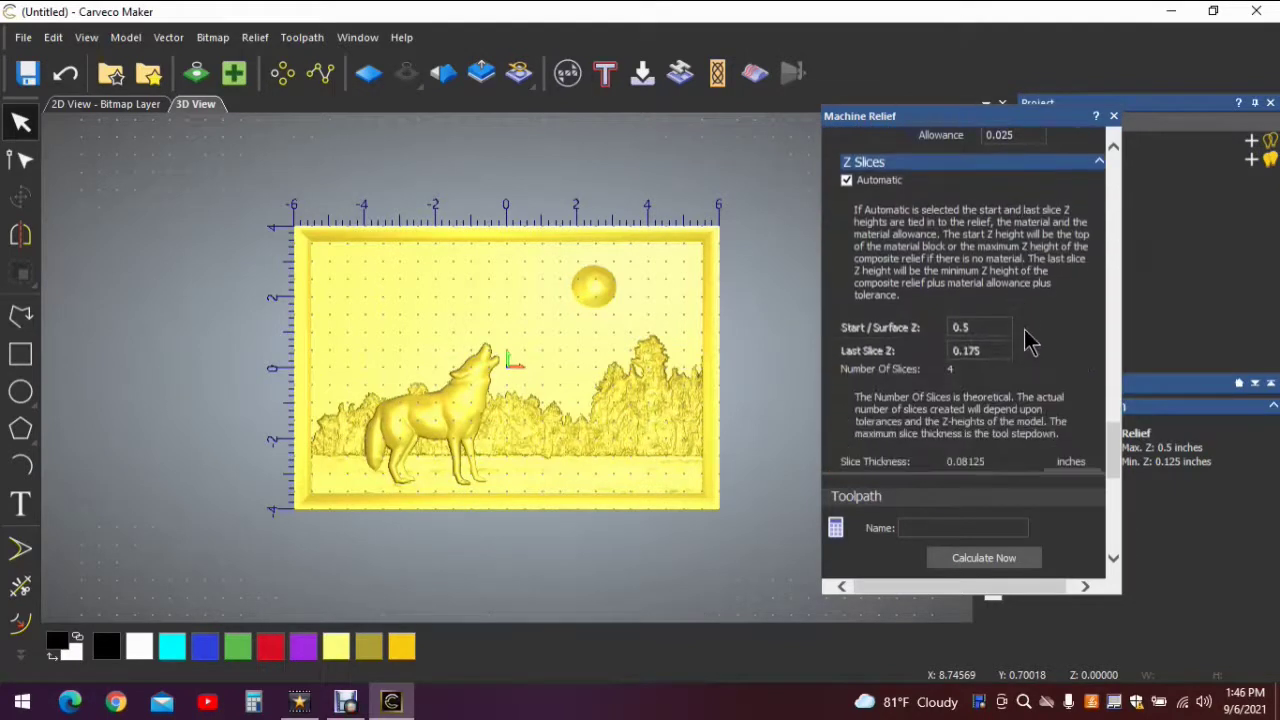
{"action": "scroll", "coordinate": [1030, 338], "scroll_direction": "down", "scroll_amount": 3}
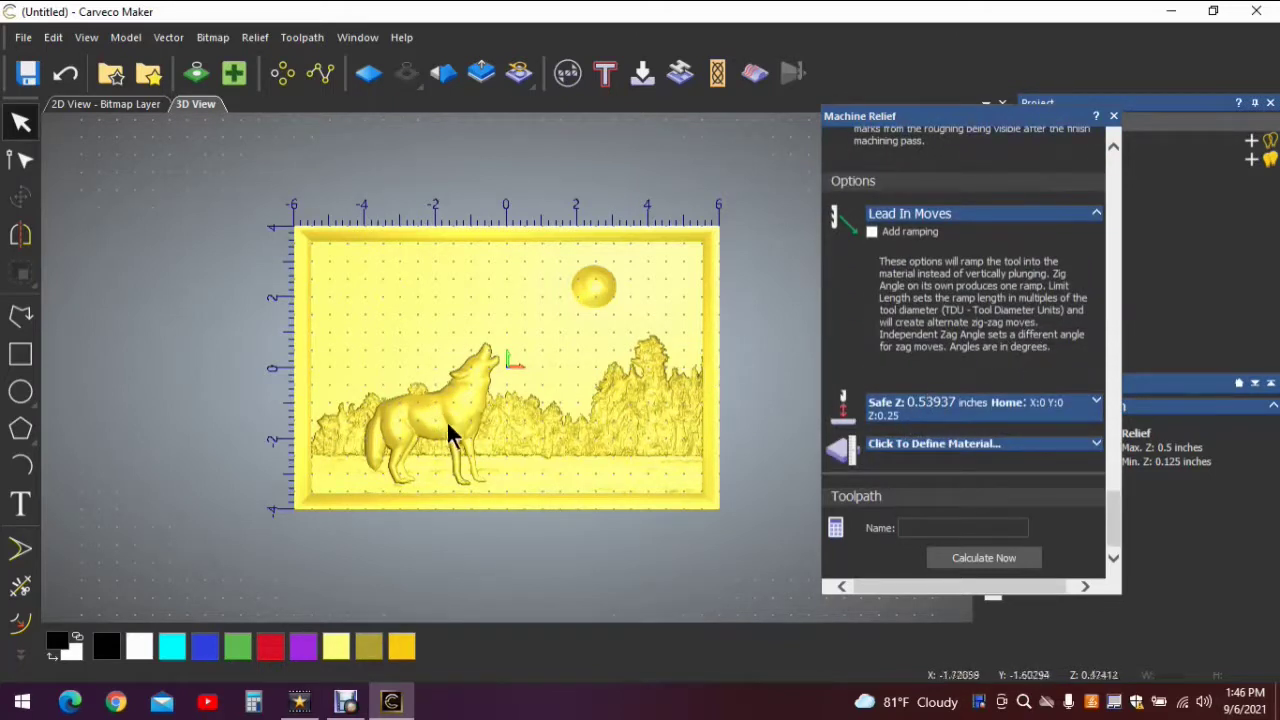
- Change the Safe Z height from 0.53937 to 0.25 inches
{"action": "left_click", "coordinate": [1086, 410]}
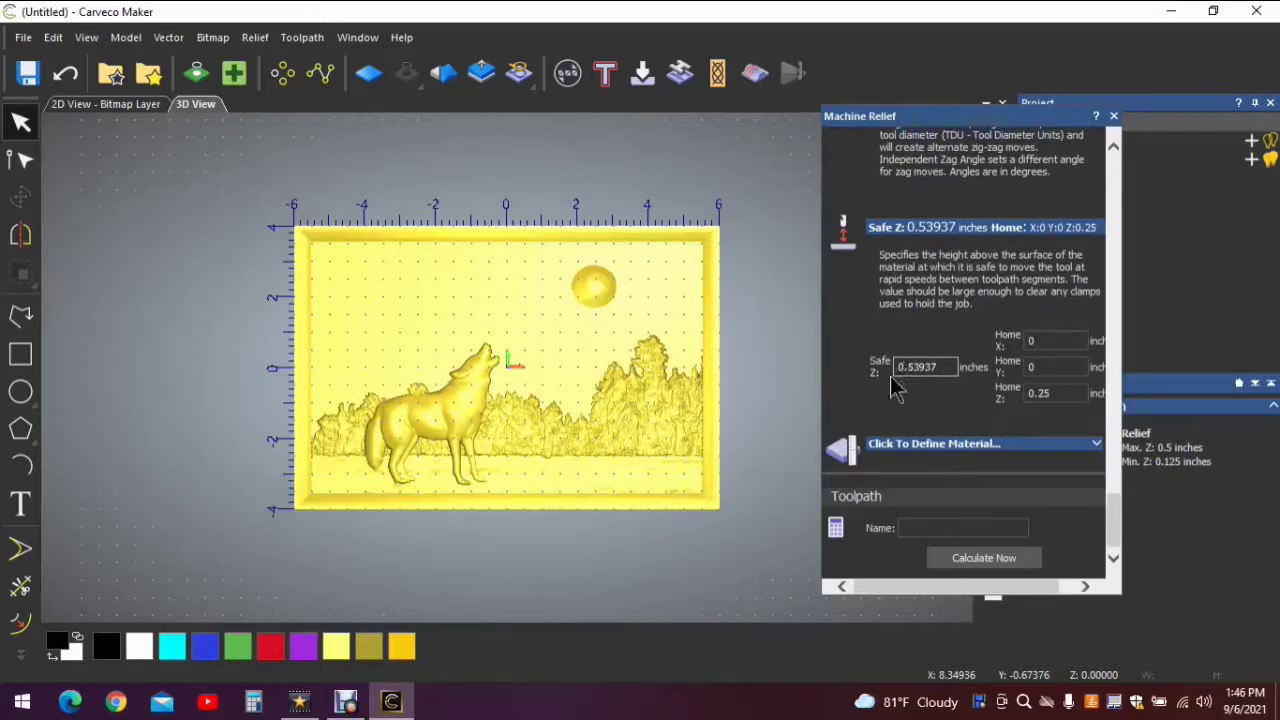
{"action": "left_click", "coordinate": [949, 368]}
{"action": "key", "text": "BackSpace"}
{"action": "key", "text": "BackSpace"}
{"action": "key", "text": "BackSpace"}
{"action": "key", "text": "BackSpace"}
{"action": "key", "text": "BackSpace"}
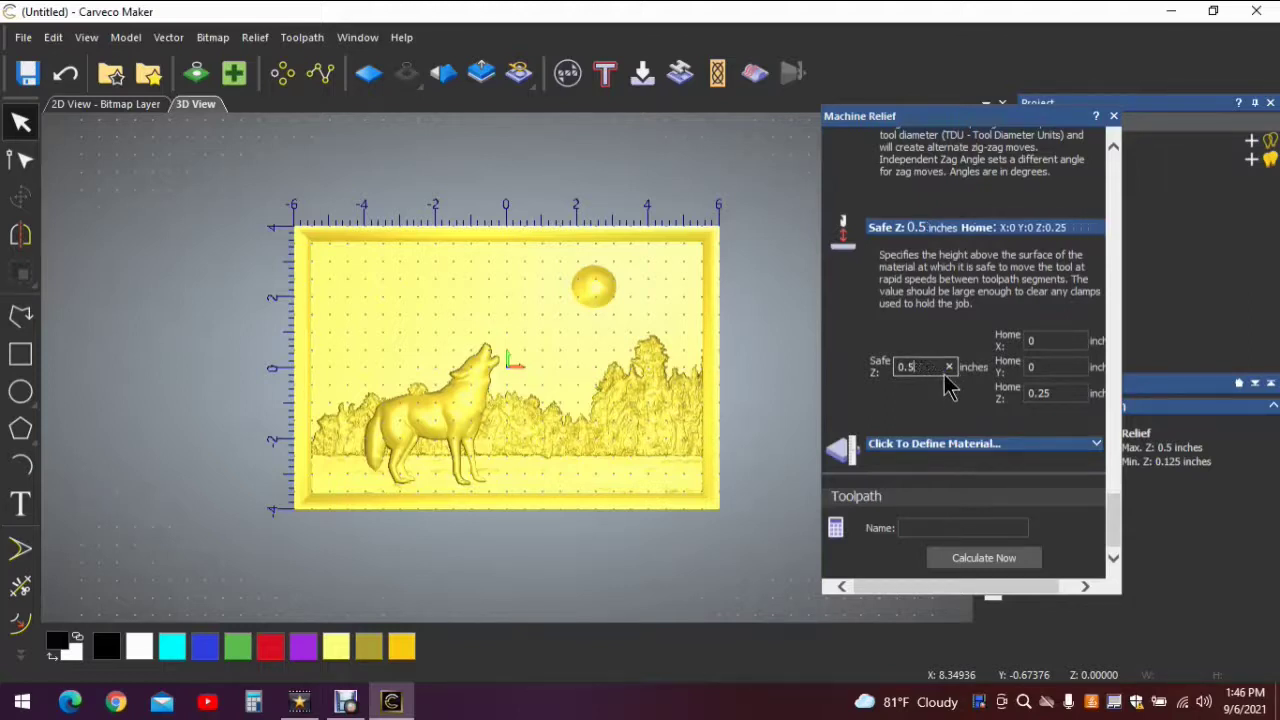
{"action": "type", "text": "25"}
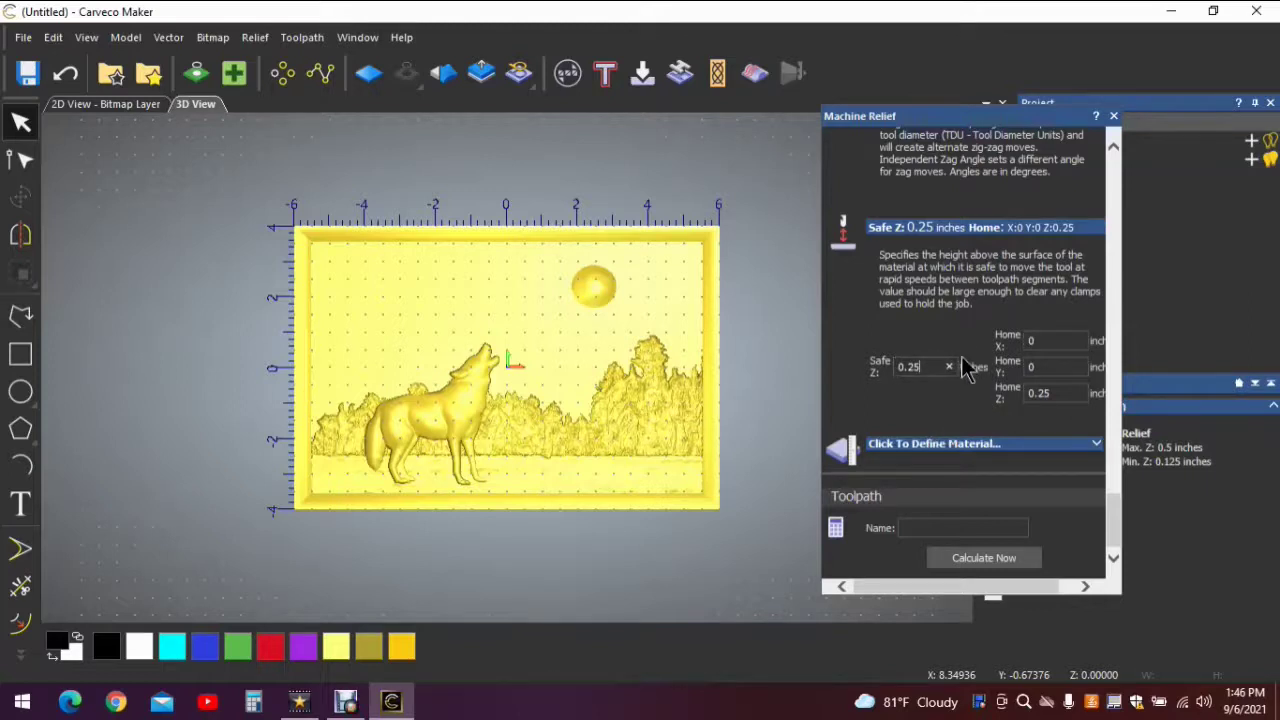
- Set the material block thickness to 0.75 inches
{"action": "left_click", "coordinate": [1066, 452]}
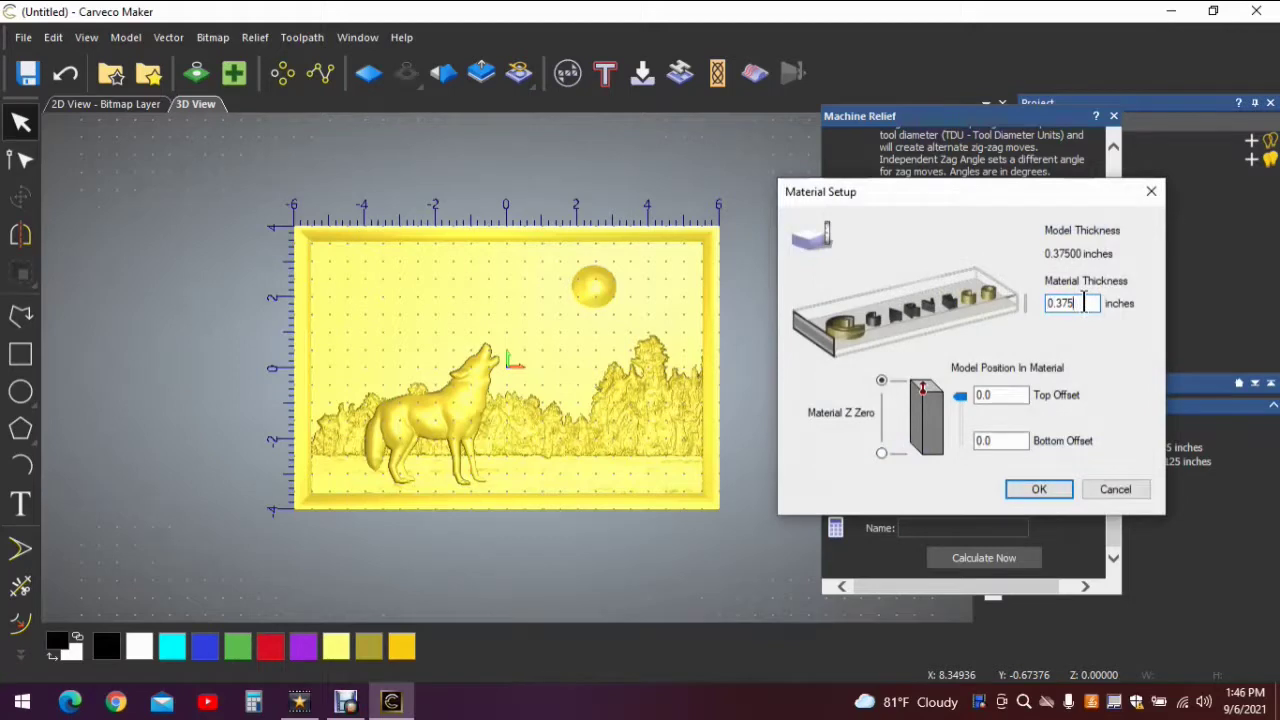
{"action": "key", "text": "BackSpace"}
{"action": "key", "text": "BackSpace"}
{"action": "key", "text": "BackSpace"}
{"action": "type", "text": "75"}
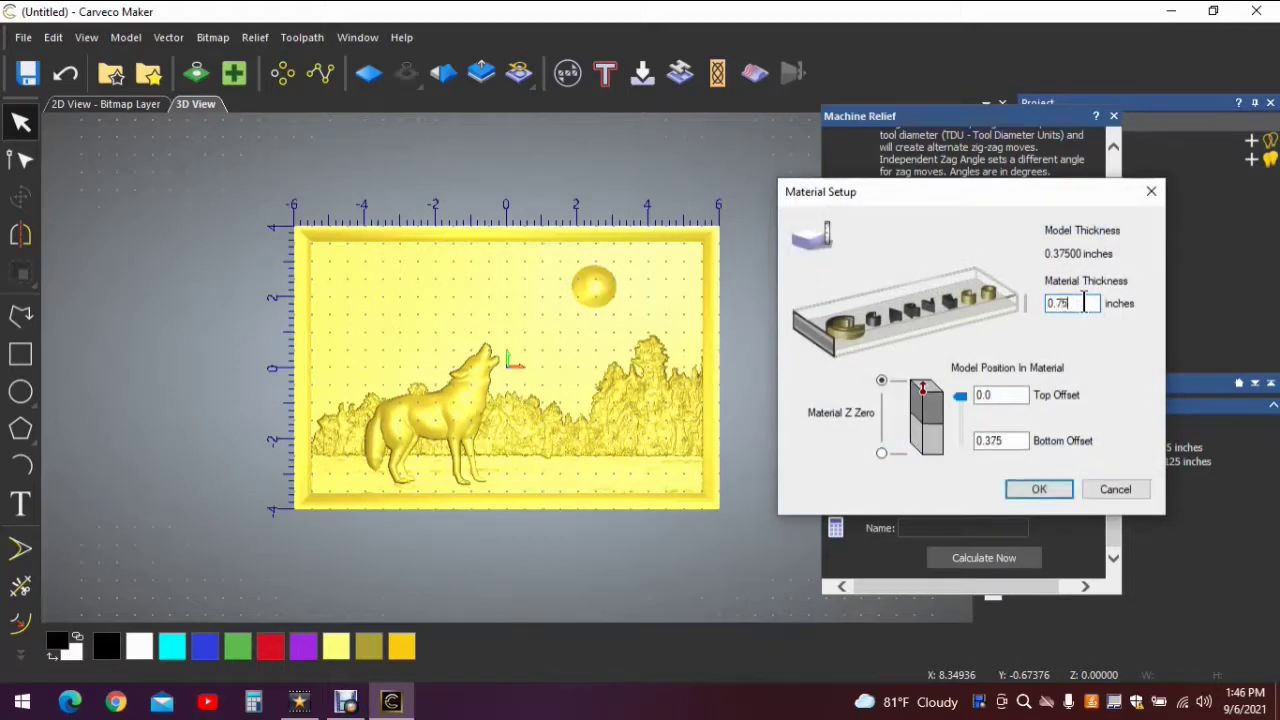
{"action": "left_click", "coordinate": [1052, 492]}
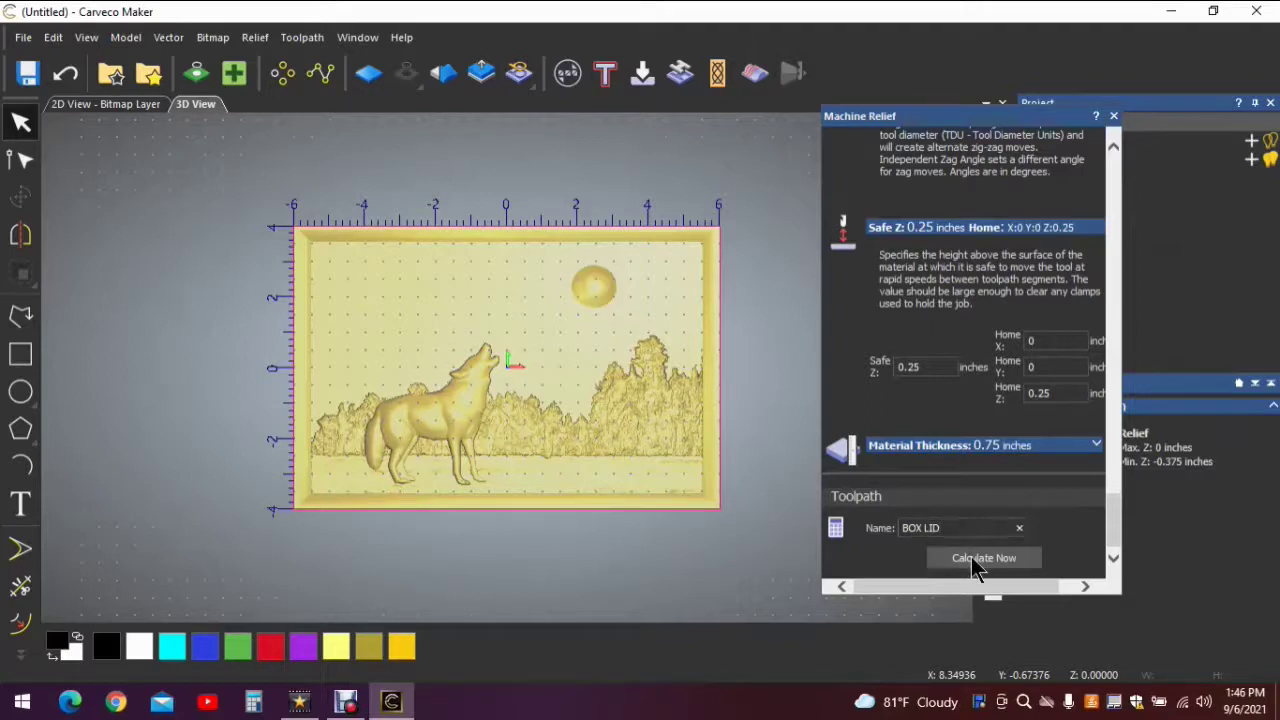
- Calculate the BOX LID roughing and finishing toolpaths over the wolf relief and close Machine Relief
{"action": "left_click", "coordinate": [972, 557]}
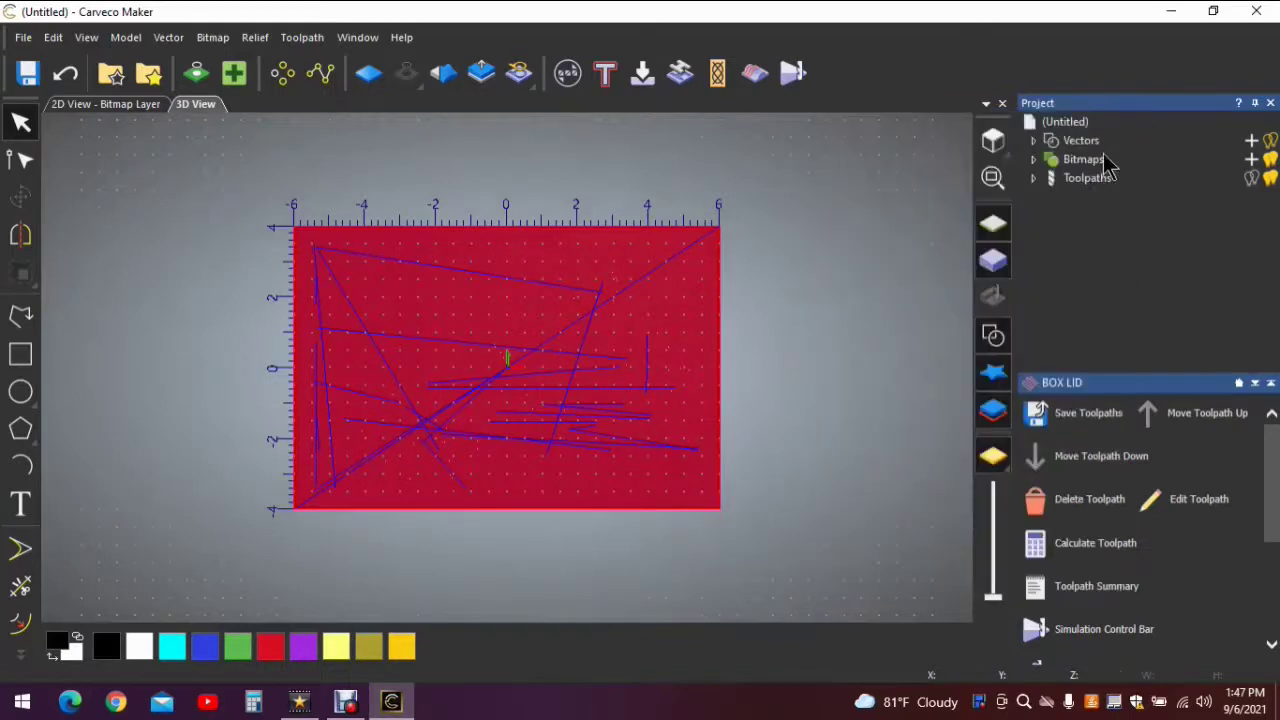
{"action": "left_click", "coordinate": [1115, 116]}
- Simulate both BOX LID toolpaths to preview the carved wolf block, then bring up Save Toolpaths
{"action": "left_click", "coordinate": [1085, 183]}
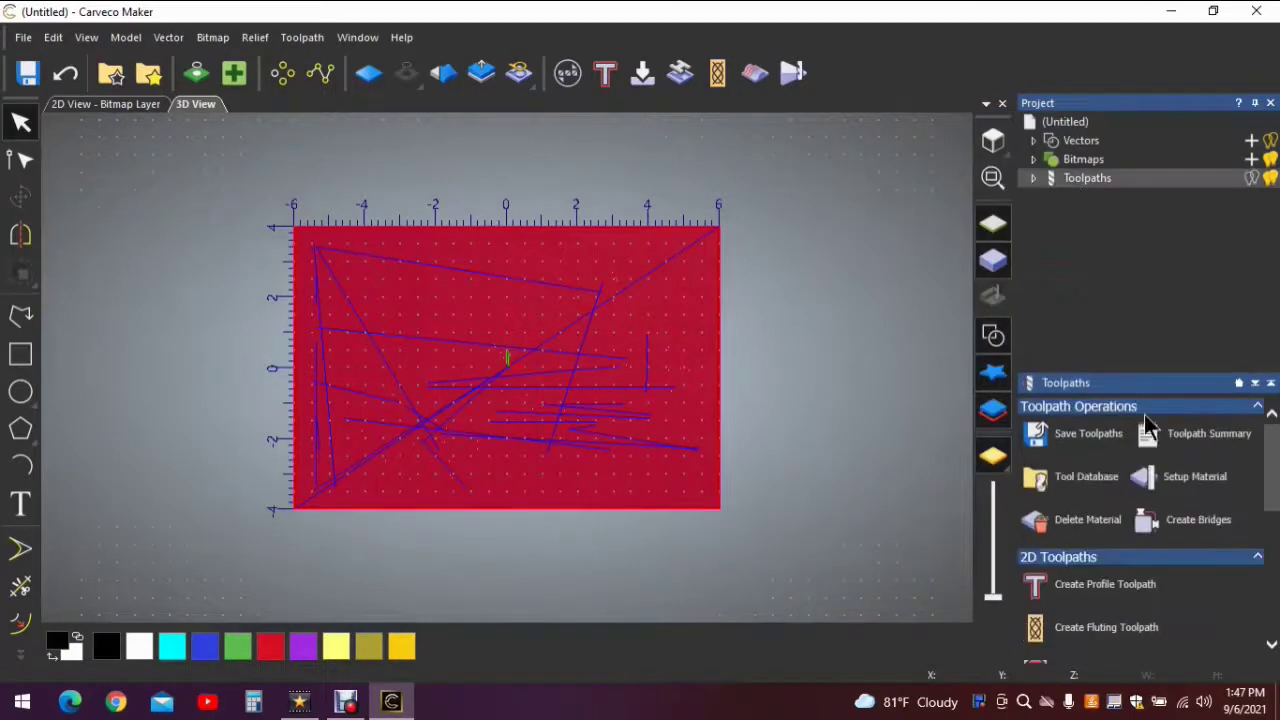
{"action": "scroll", "coordinate": [1126, 600], "scroll_direction": "down", "scroll_amount": 3}
{"action": "scroll", "coordinate": [1126, 592], "scroll_direction": "down", "scroll_amount": 3}
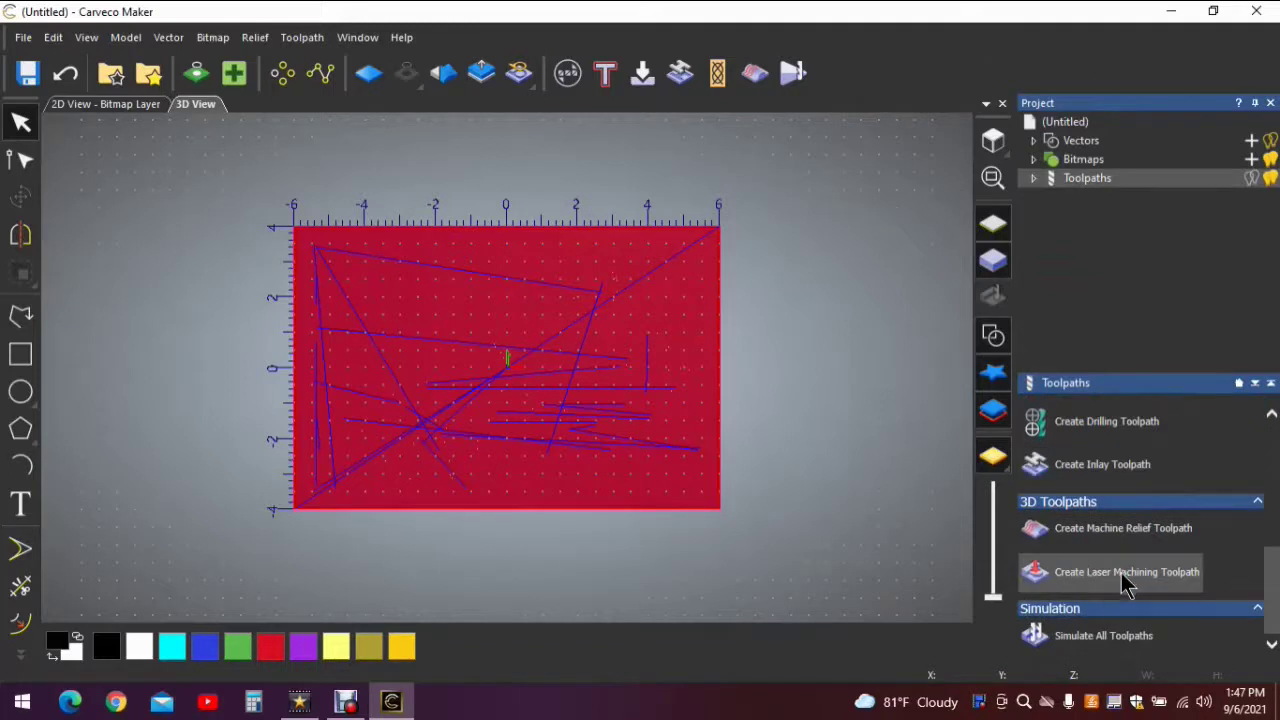
{"action": "left_click", "coordinate": [1088, 645]}
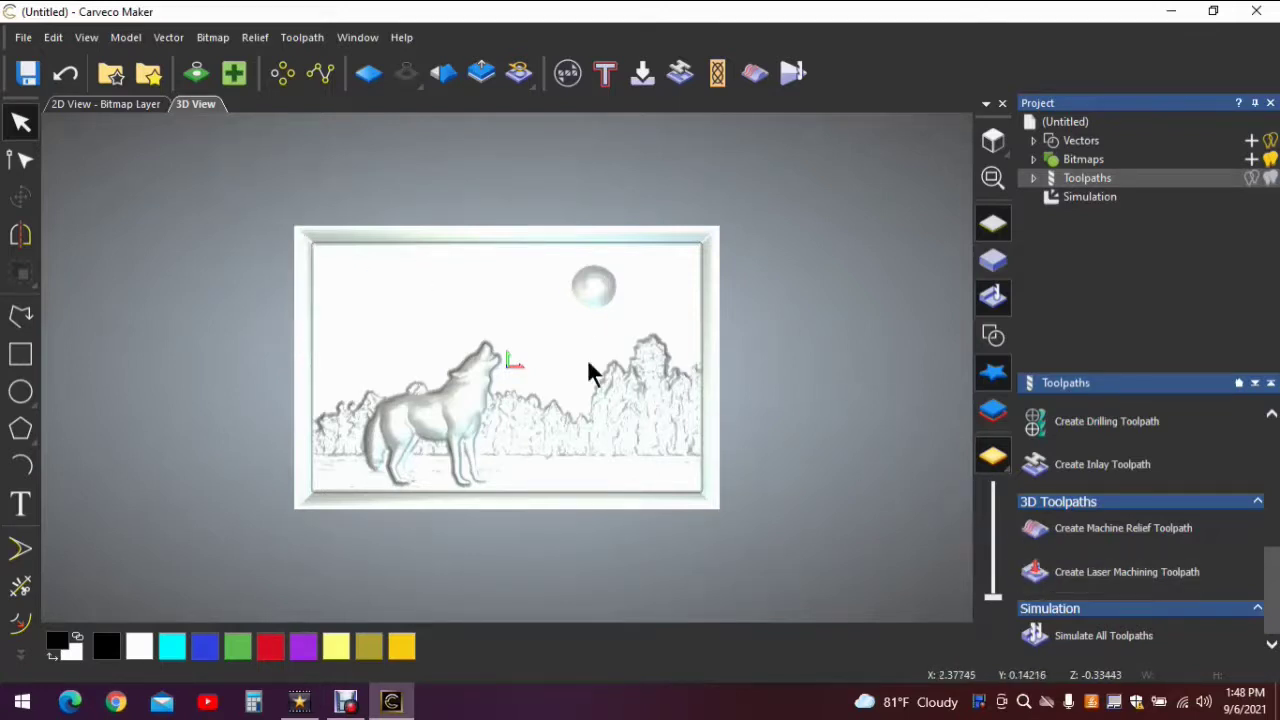
{"action": "scroll", "coordinate": [1080, 530], "scroll_direction": "up", "scroll_amount": 4}
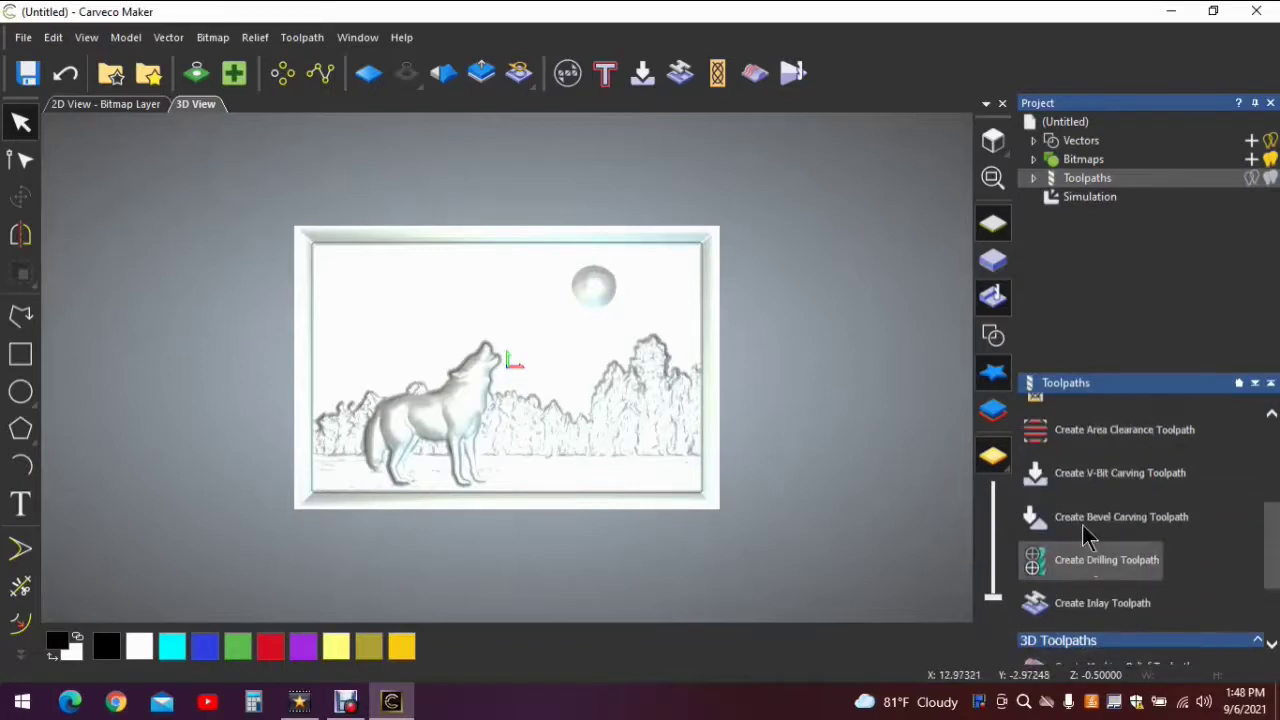
{"action": "scroll", "coordinate": [1085, 545], "scroll_direction": "up", "scroll_amount": 3}
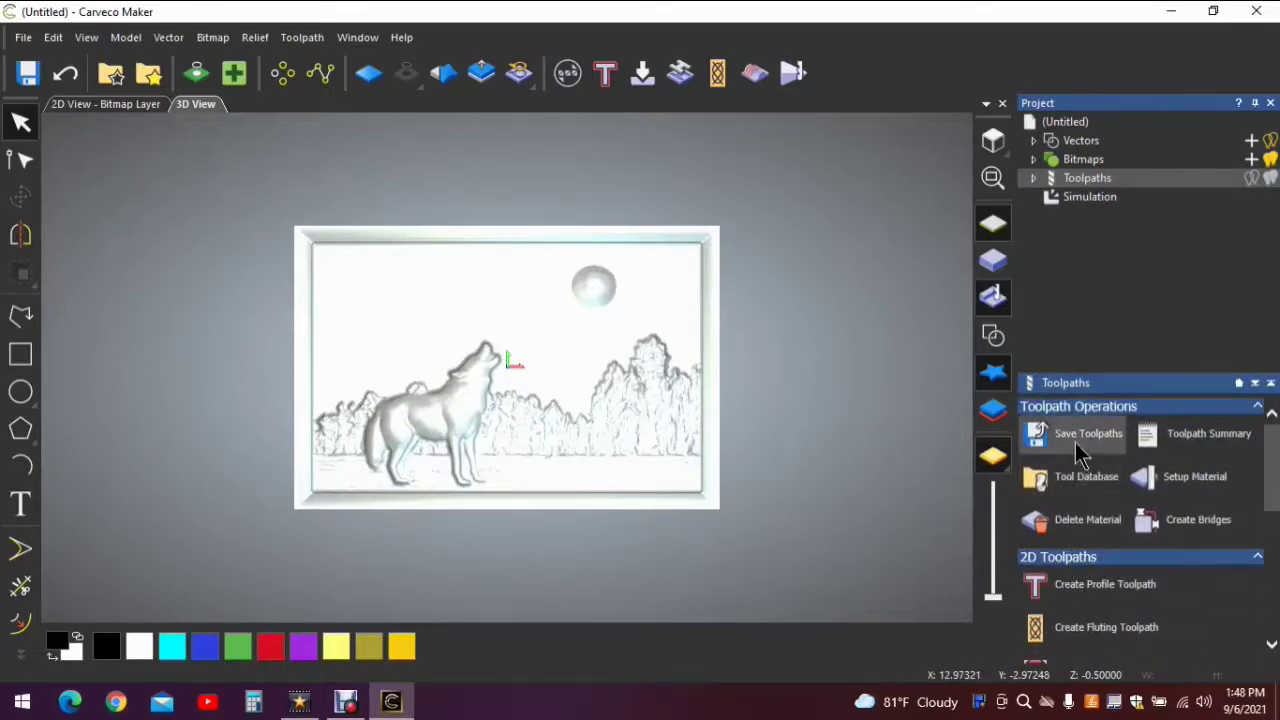
{"action": "left_click", "coordinate": [1078, 440]}
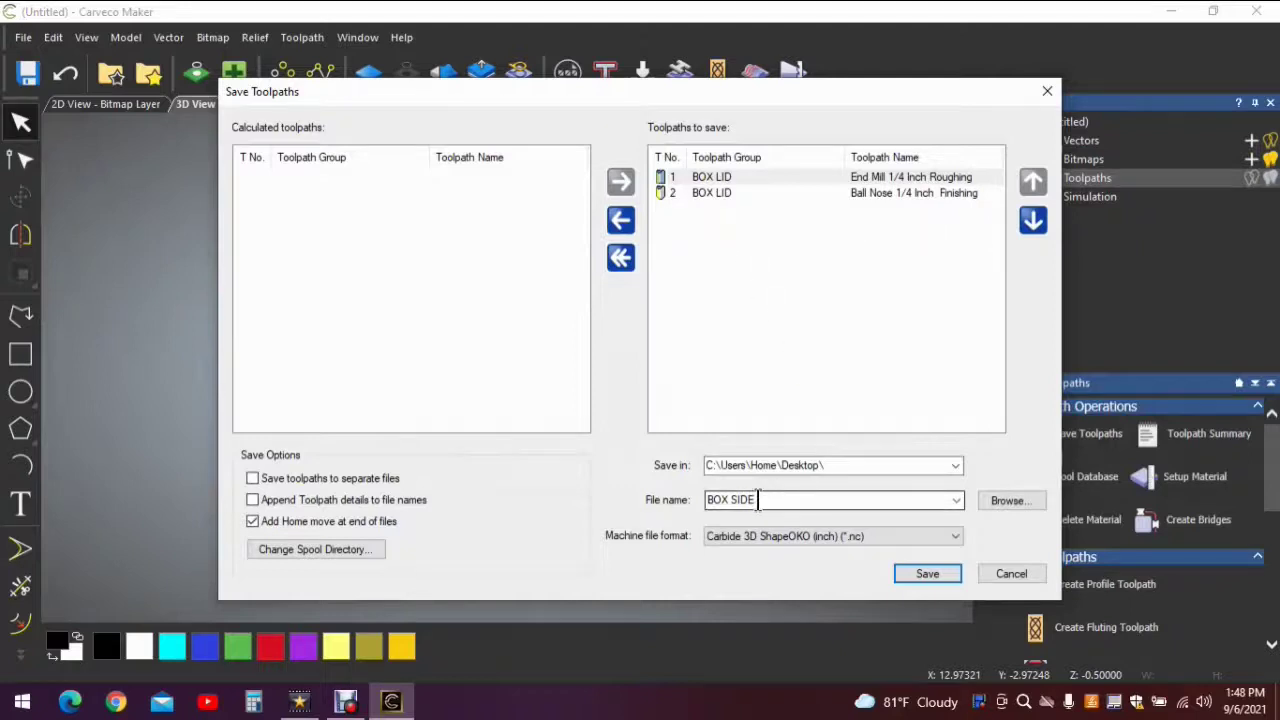
- Save both toolpaths as 'BOX LID', replacing the existing BOX LID.nc file
{"action": "double_click", "coordinate": [792, 507]}
{"action": "type", "text": "B"}
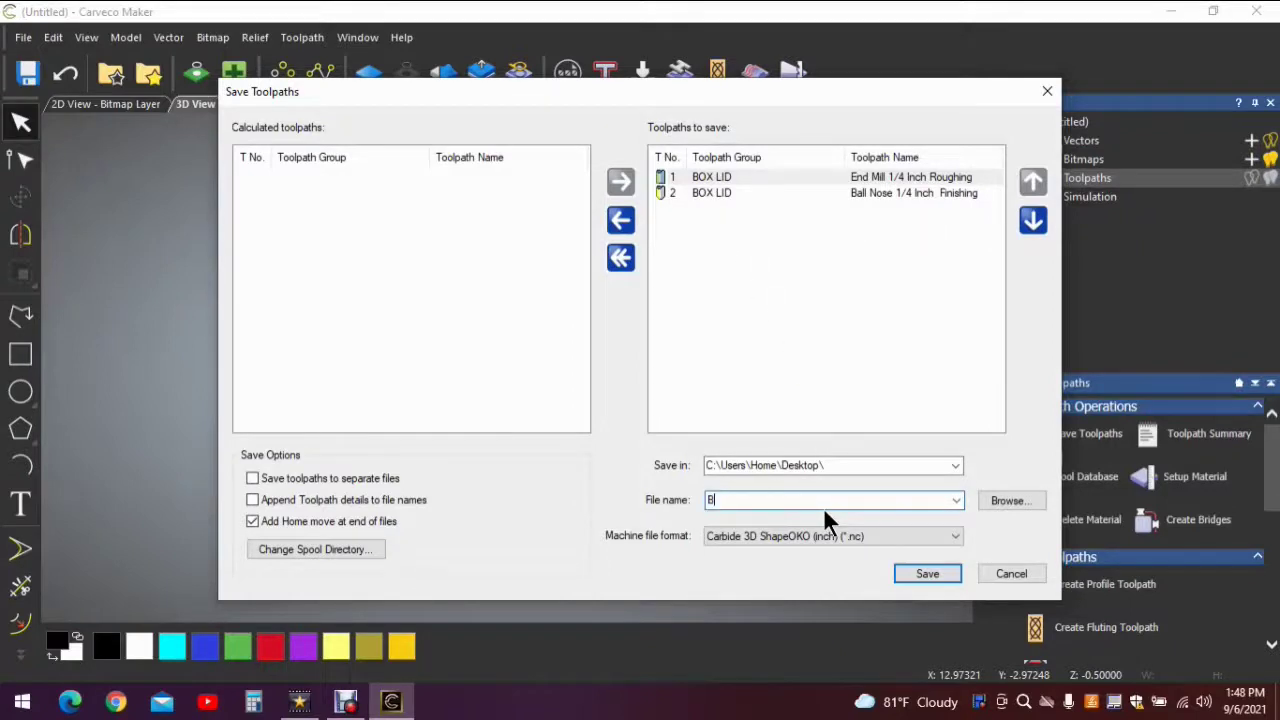
{"action": "type", "text": "OX LID"}
{"action": "left_click", "coordinate": [927, 578]}
{"action": "left_click", "coordinate": [929, 573]}
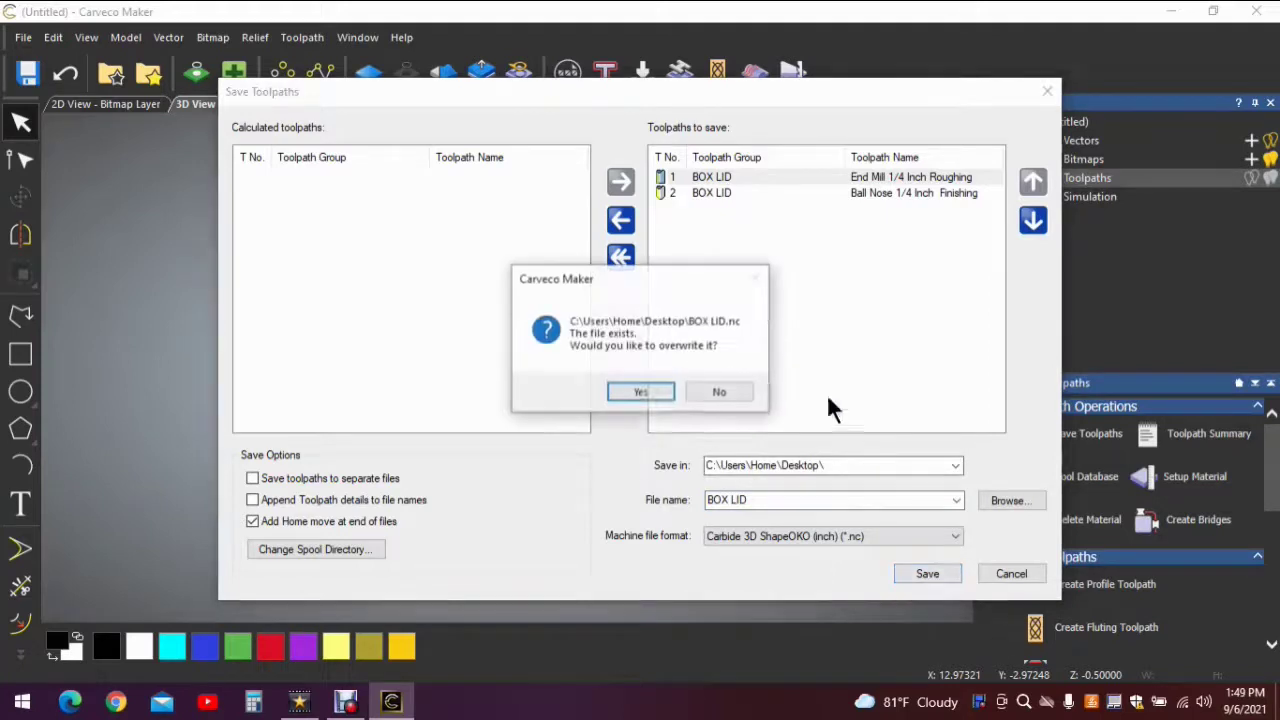
{"action": "left_click", "coordinate": [650, 392]}
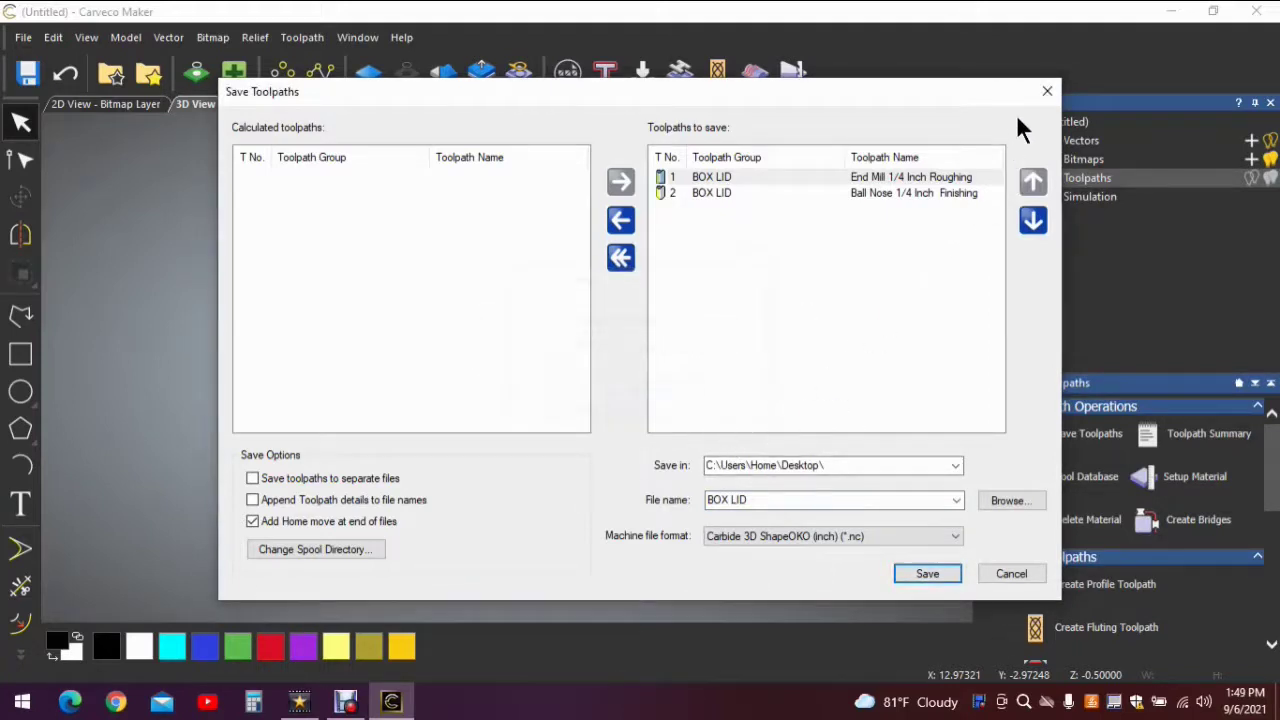
{"action": "left_click", "coordinate": [1045, 95]}
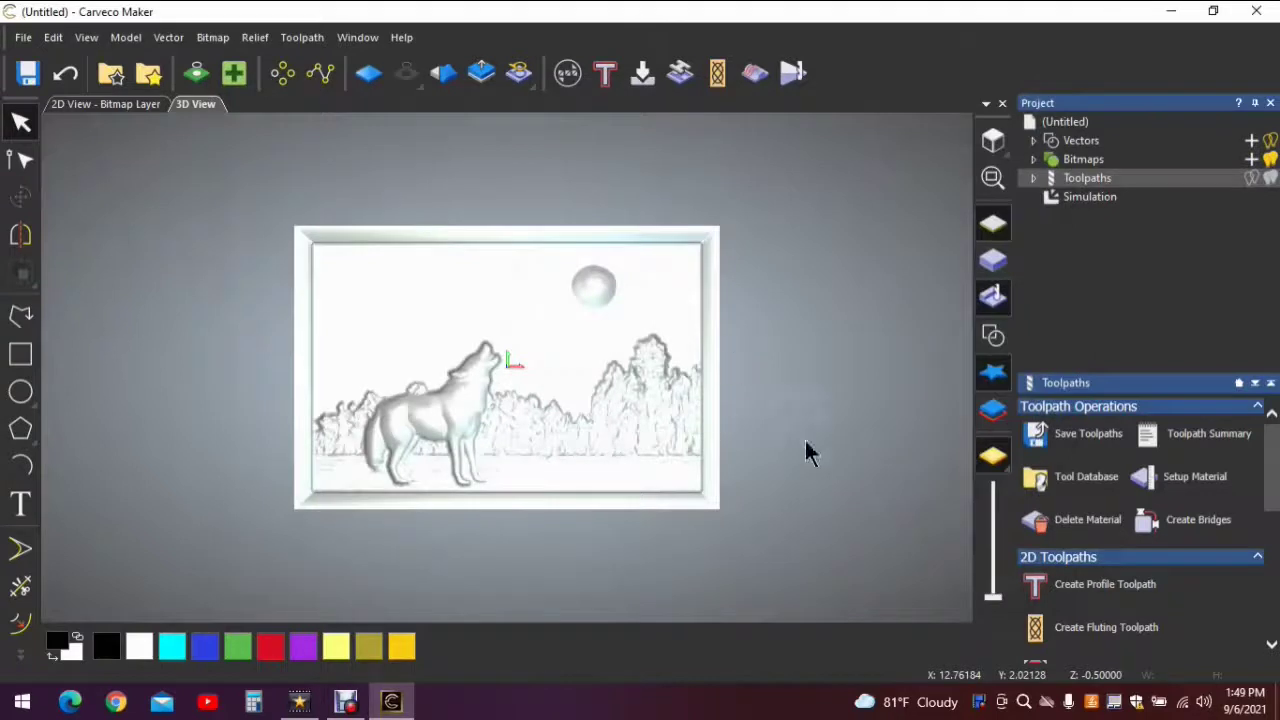